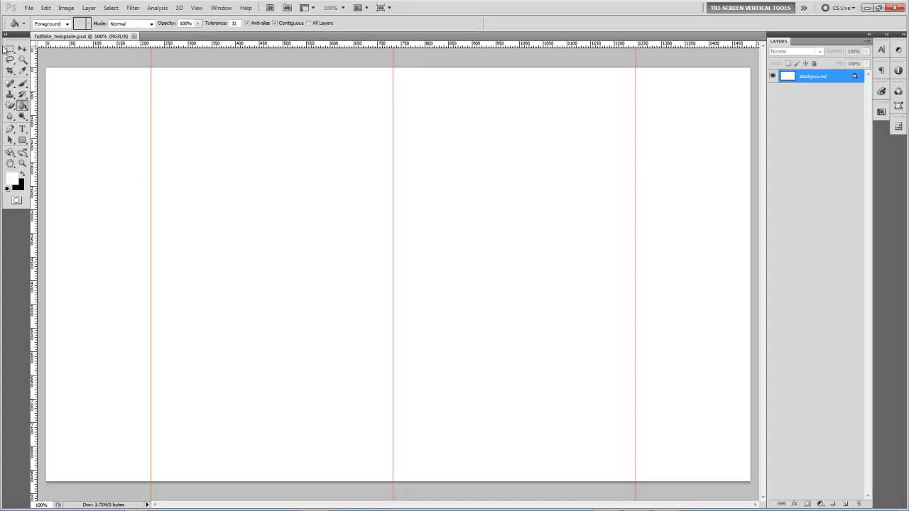
- Start a new document and name it Website Template
{"action": "left_click", "coordinate": [29, 8]}
{"action": "left_click", "coordinate": [41, 19]}
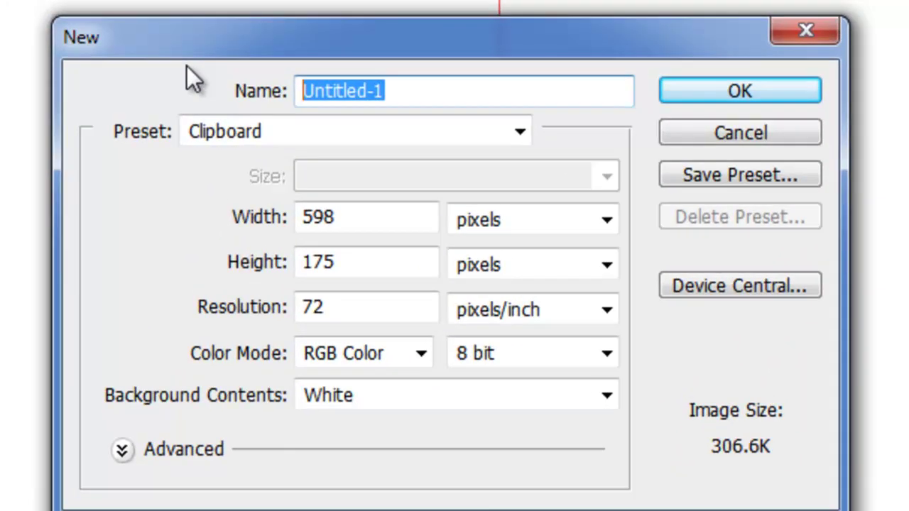
{"action": "type", "text": "Web"}
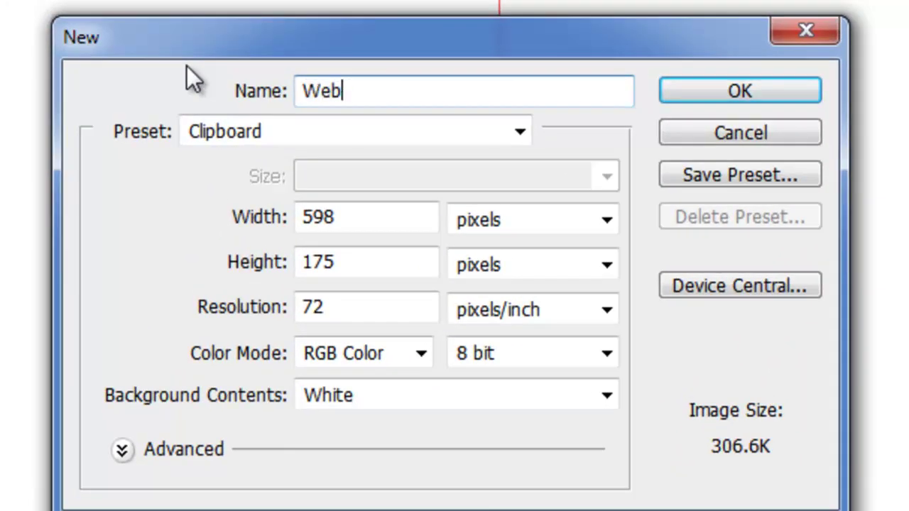
{"action": "type", "text": "site Template"}
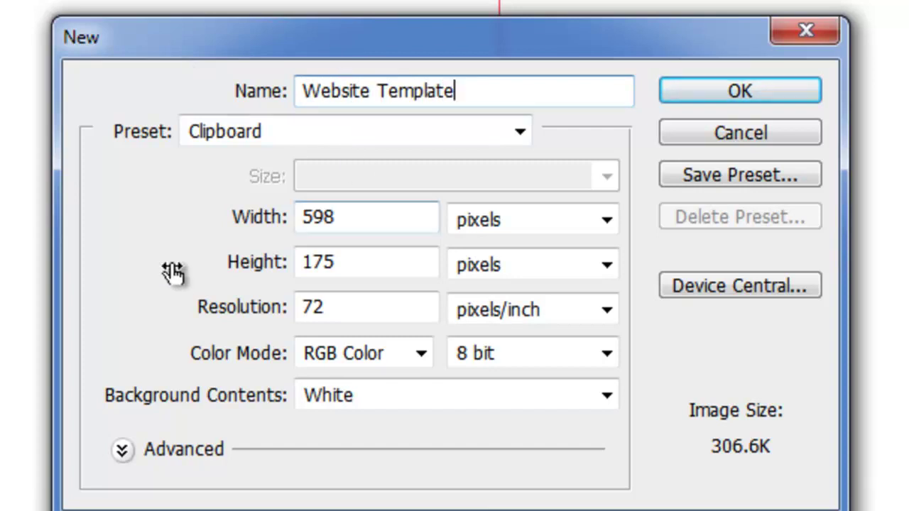
- Set the new document's size to 1920 pixels wide by 1080 pixels high
{"action": "left_click", "coordinate": [335, 223]}
{"action": "left_click_drag", "start_coordinate": [369, 223], "coordinate": [27, 355]}
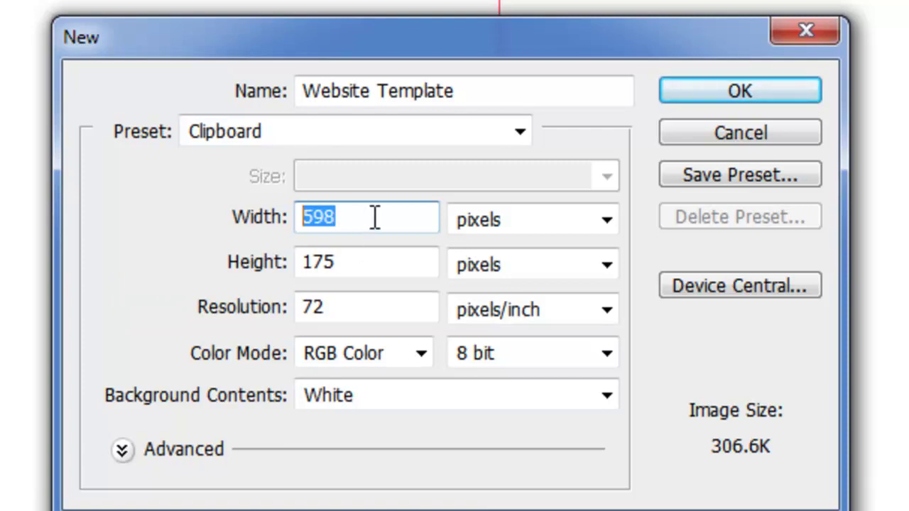
{"action": "type", "text": "1920"}
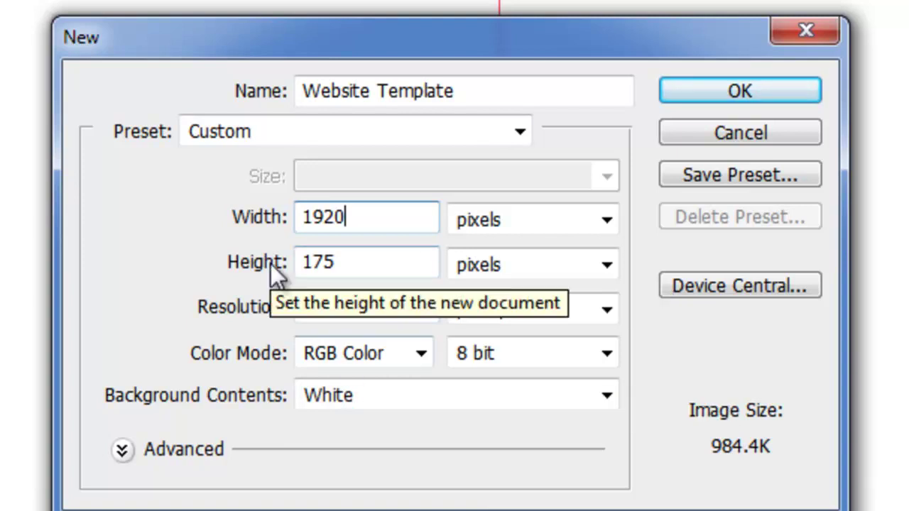
{"action": "left_click_drag", "start_coordinate": [345, 260], "coordinate": [298, 264]}
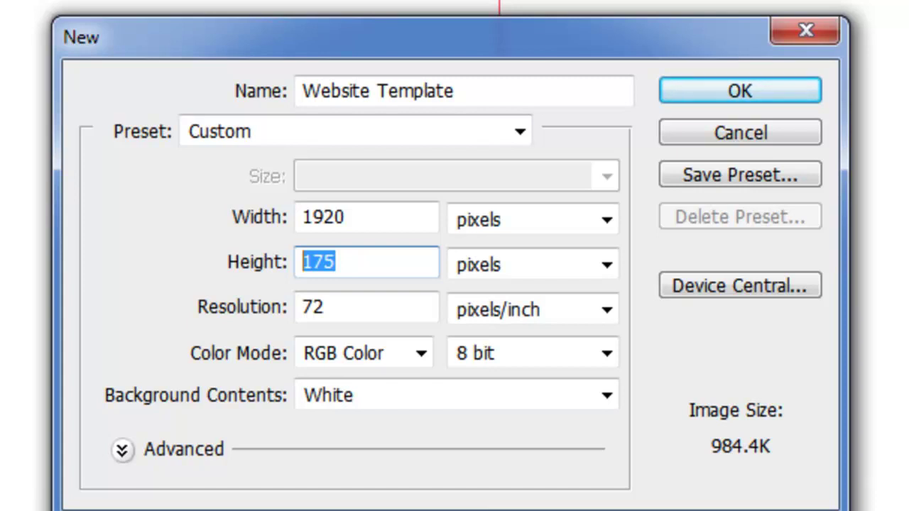
{"action": "type", "text": "1080"}
- Set the background contents to Transparent and create the document
{"action": "left_click", "coordinate": [355, 306]}
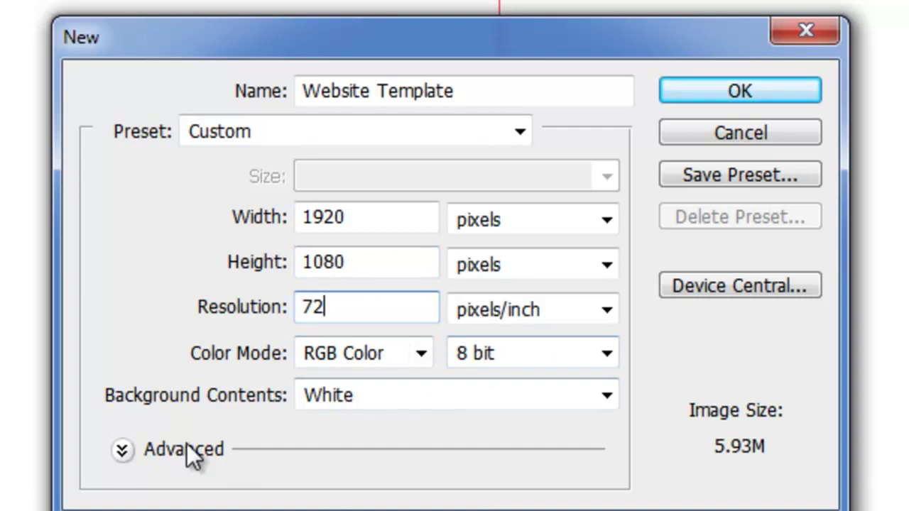
{"action": "left_click", "coordinate": [473, 389]}
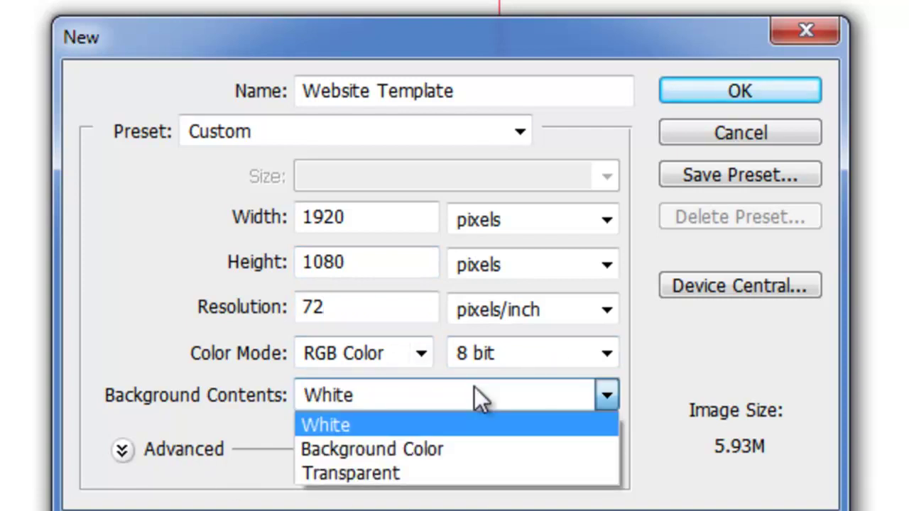
{"action": "left_click", "coordinate": [483, 475]}
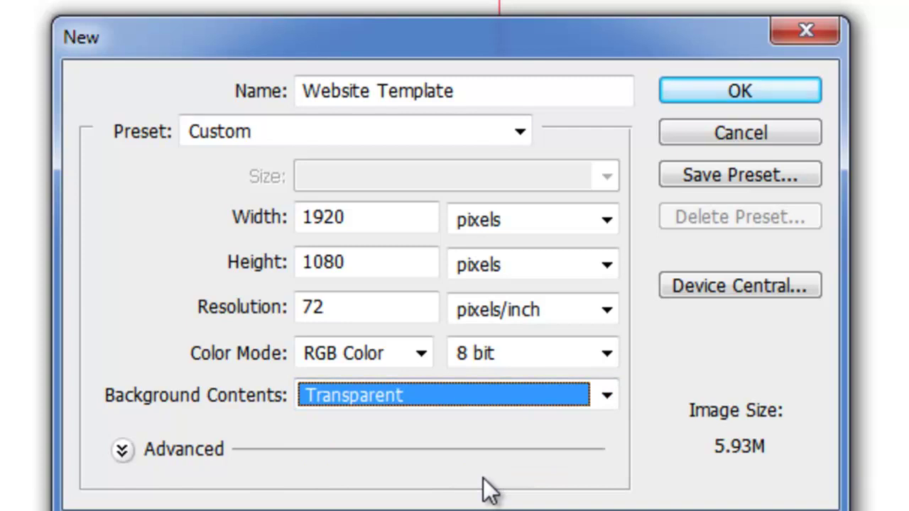
{"action": "key", "text": "Return"}
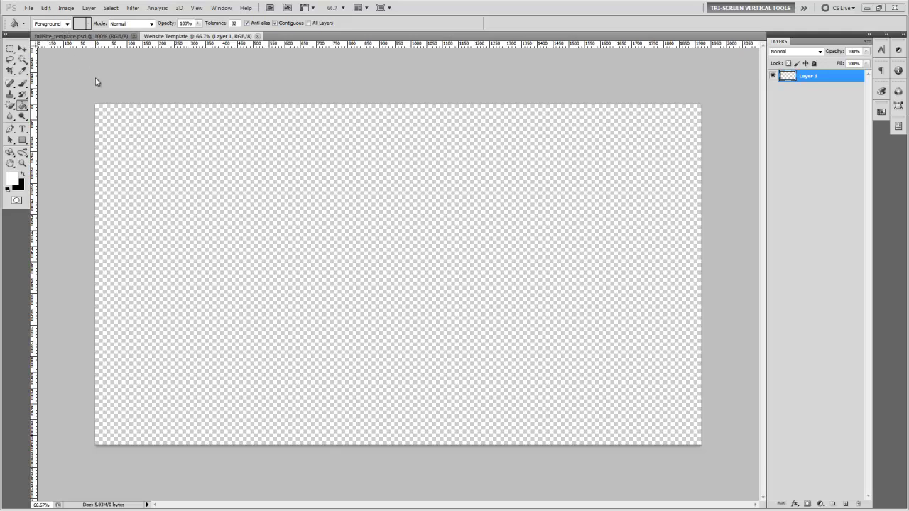
- Review the guides in fullSite_template.psd, return to Website Template, and divide 1920 by 2 in Calculator
{"action": "left_click", "coordinate": [106, 37]}
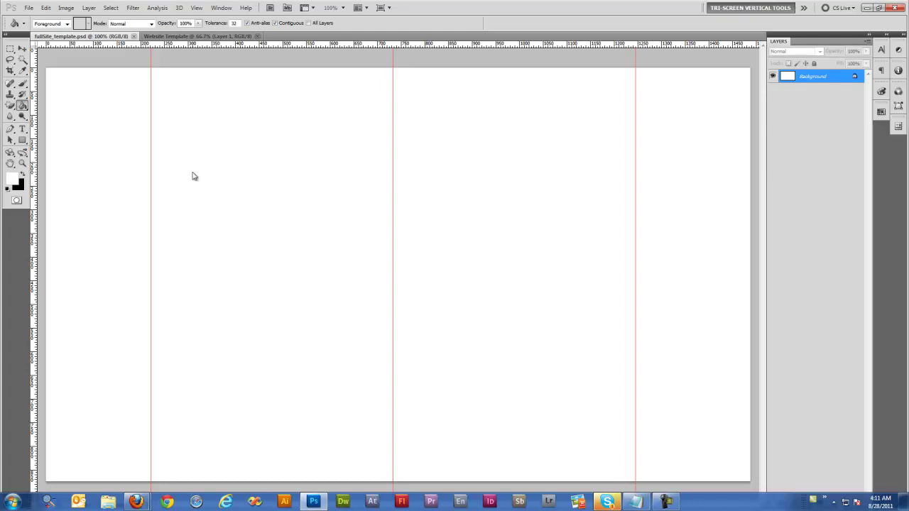
{"action": "left_click", "coordinate": [170, 35]}
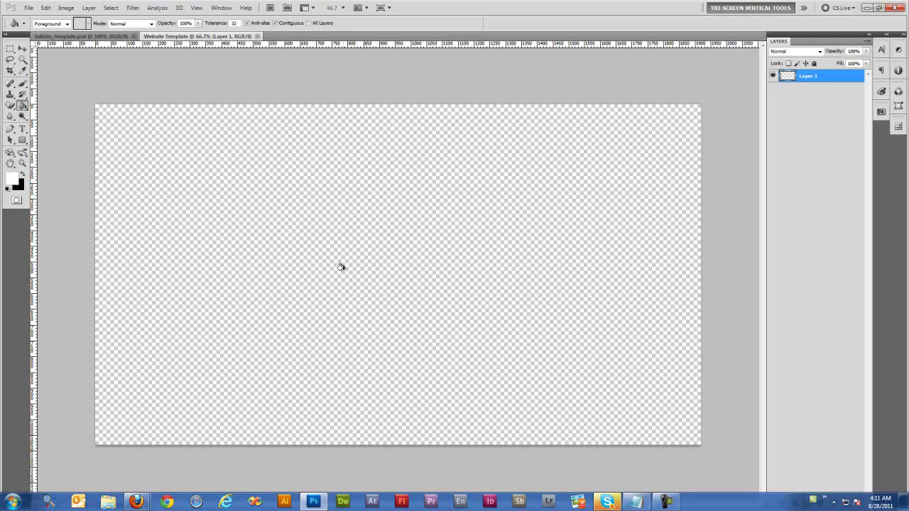
{"action": "left_click_drag", "start_coordinate": [617, 183], "coordinate": [357, 165]}
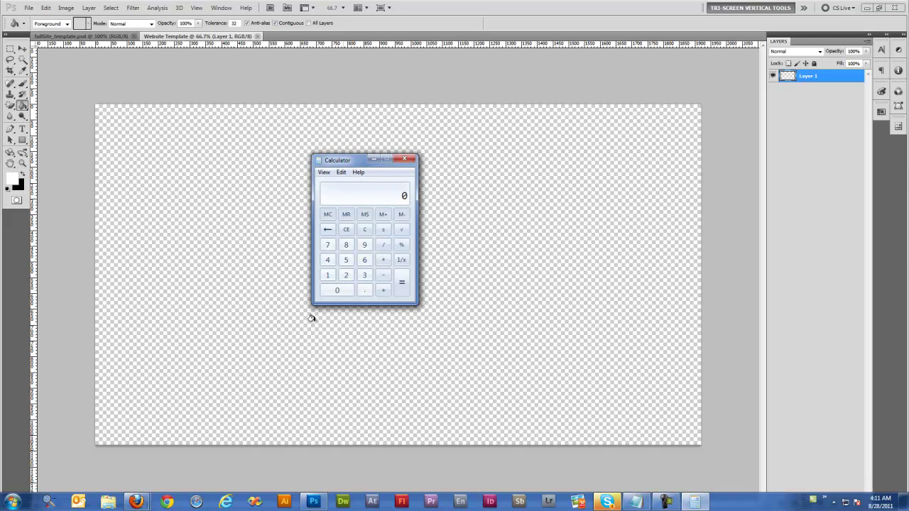
{"action": "type", "text": "19202"}
{"action": "key", "text": "Return"}
{"action": "left_click", "coordinate": [405, 159]}
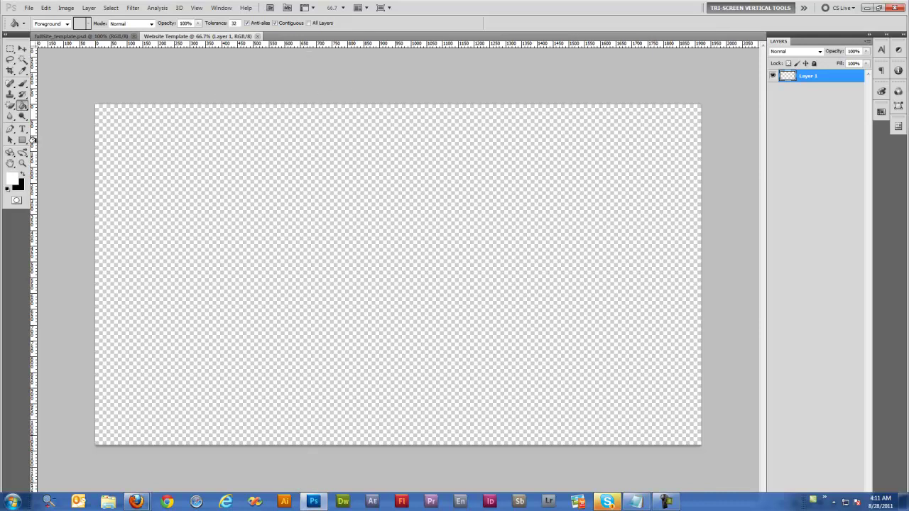
- Add a vertical guide at 960 px to the Website Template canvas
{"action": "left_click_drag", "start_coordinate": [36, 153], "coordinate": [32, 132]}
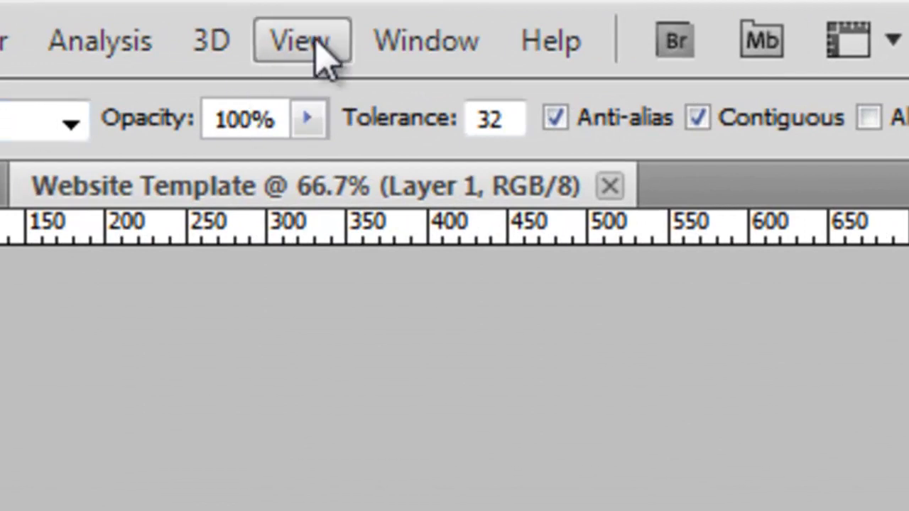
{"action": "left_click", "coordinate": [316, 46]}
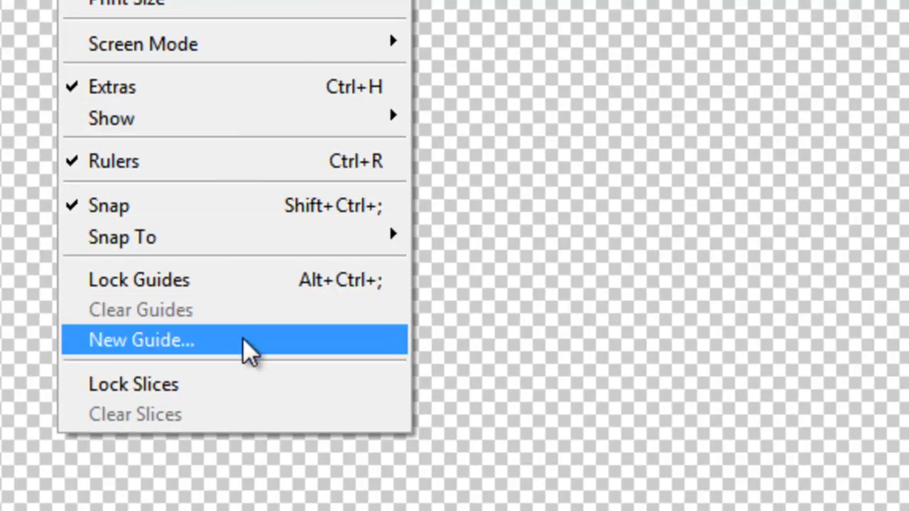
{"action": "left_click", "coordinate": [248, 341]}
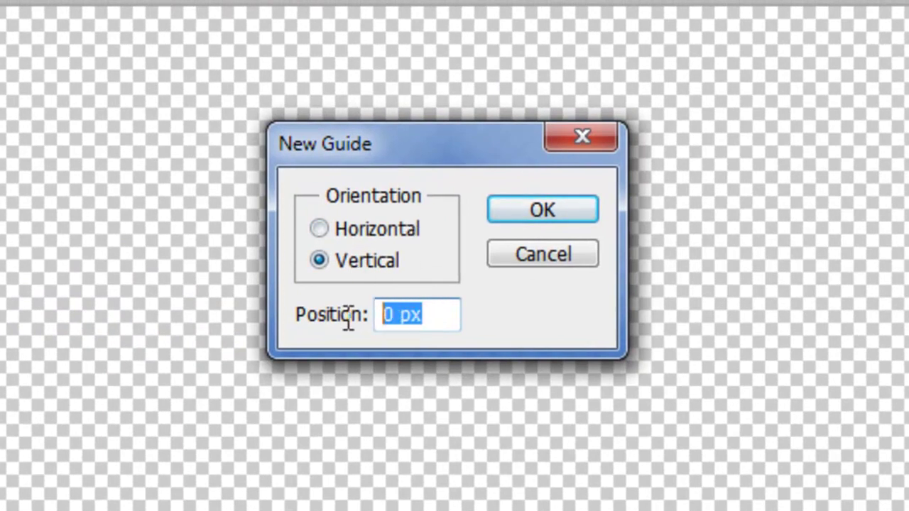
{"action": "type", "text": "960"}
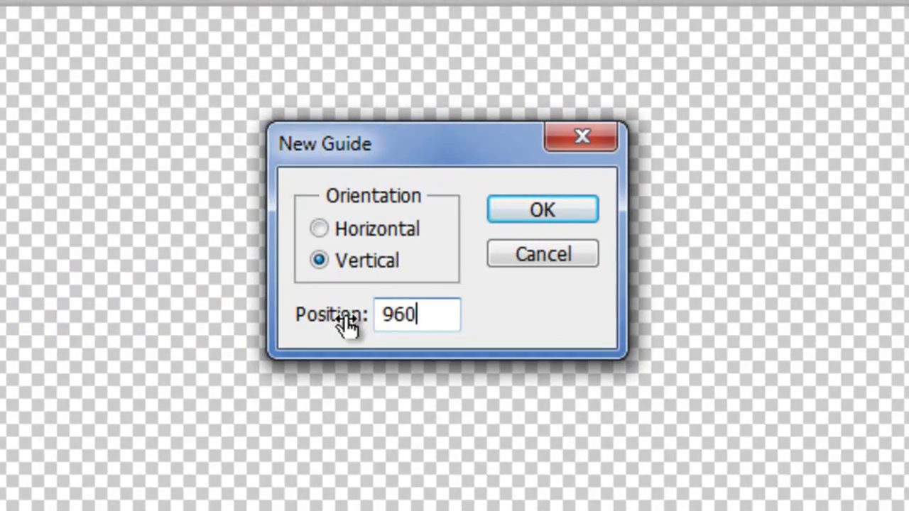
{"action": "key", "text": "Return"}
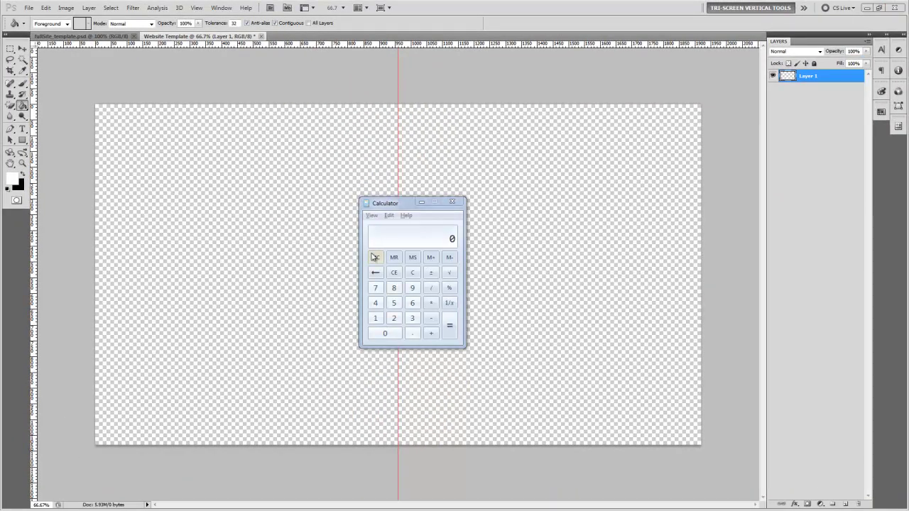
- In Calculator, subtract 1024 from 1920 and halve the result, then return to the Photoshop document
{"action": "left_click_drag", "start_coordinate": [396, 205], "coordinate": [533, 212]}
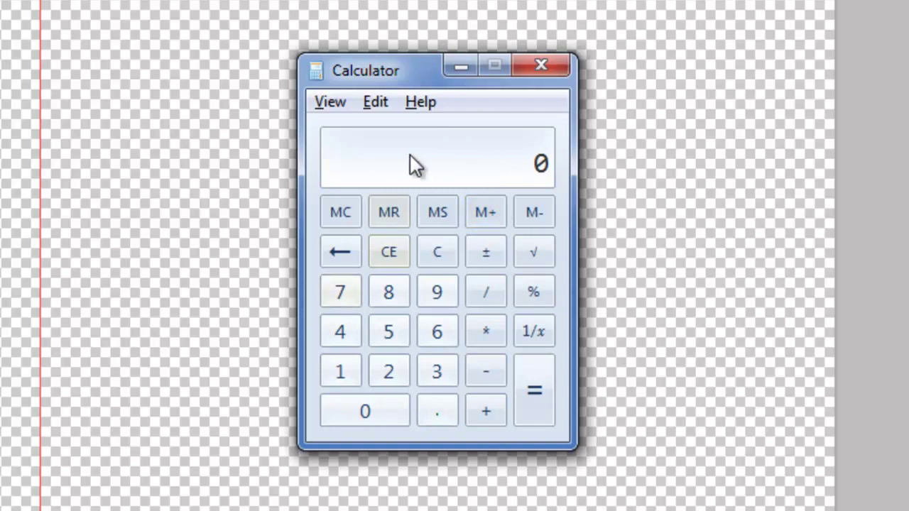
{"action": "type", "text": "1920"}
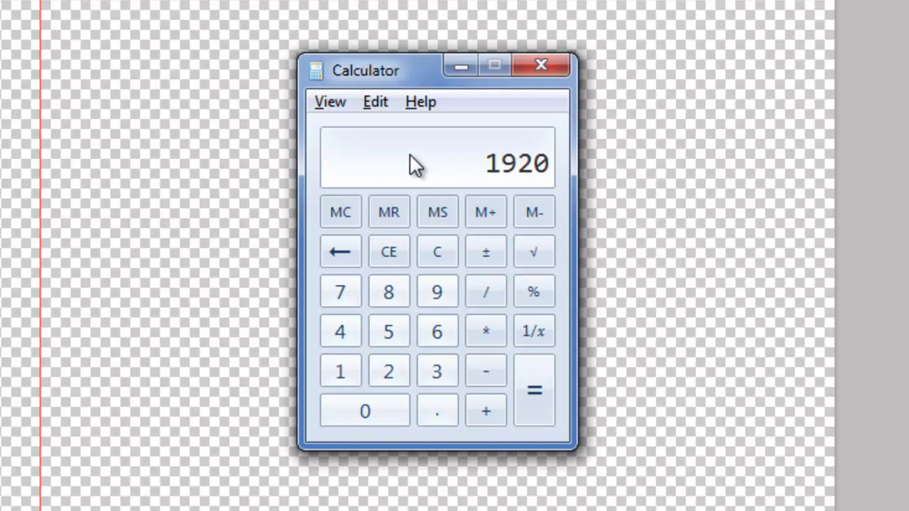
{"action": "key", "text": "minus"}
{"action": "type", "text": "1024"}
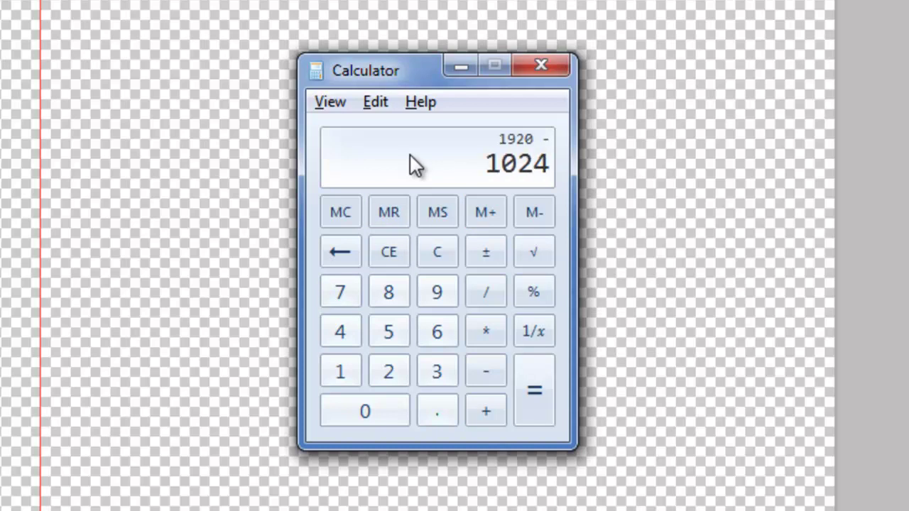
{"action": "key", "text": "Return"}
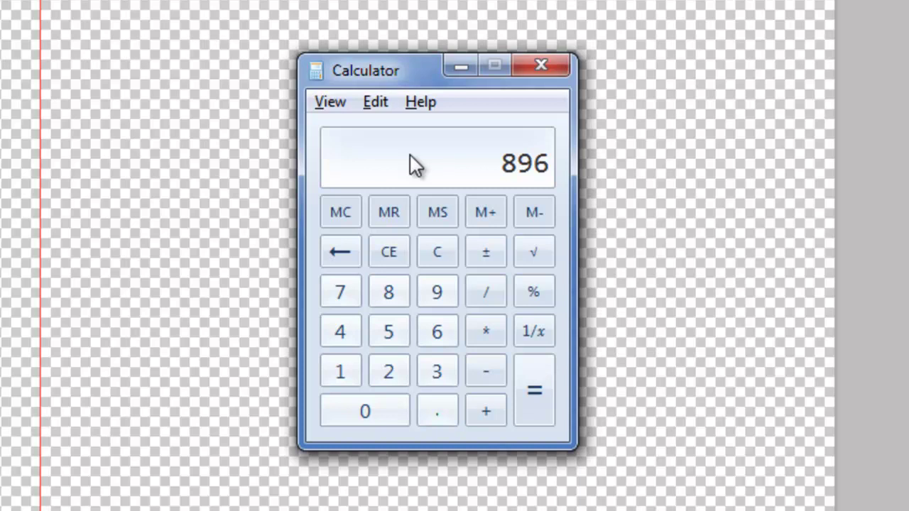
{"action": "key", "text": "slash"}
{"action": "type", "text": "2"}
{"action": "key", "text": "Return"}
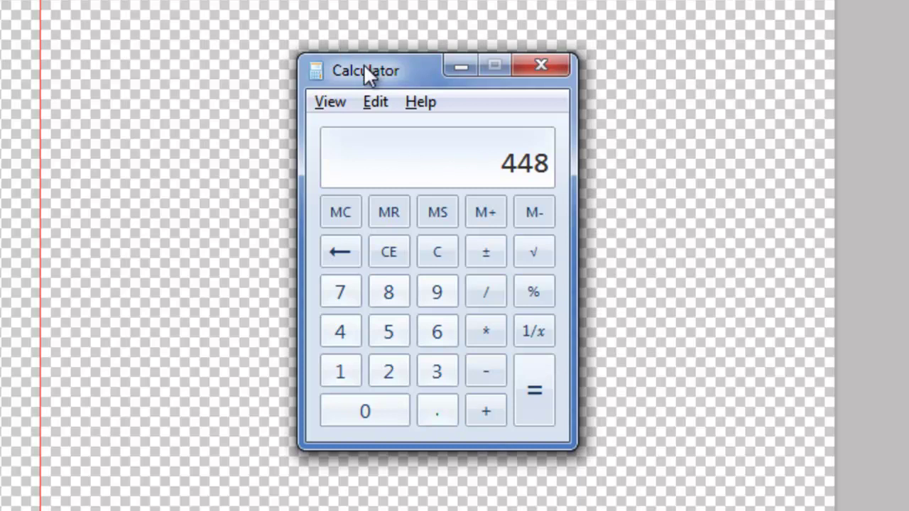
{"action": "left_click_drag", "start_coordinate": [364, 69], "coordinate": [314, 72]}
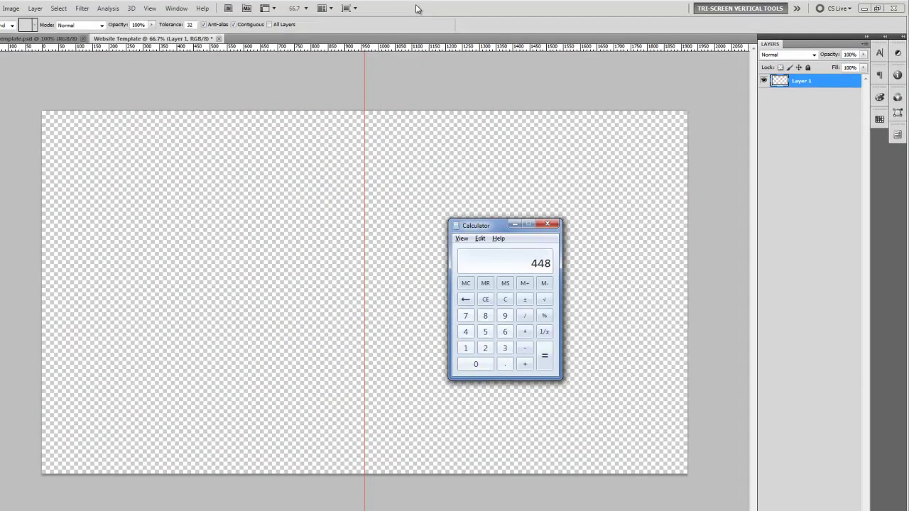
{"action": "left_click", "coordinate": [417, 8]}
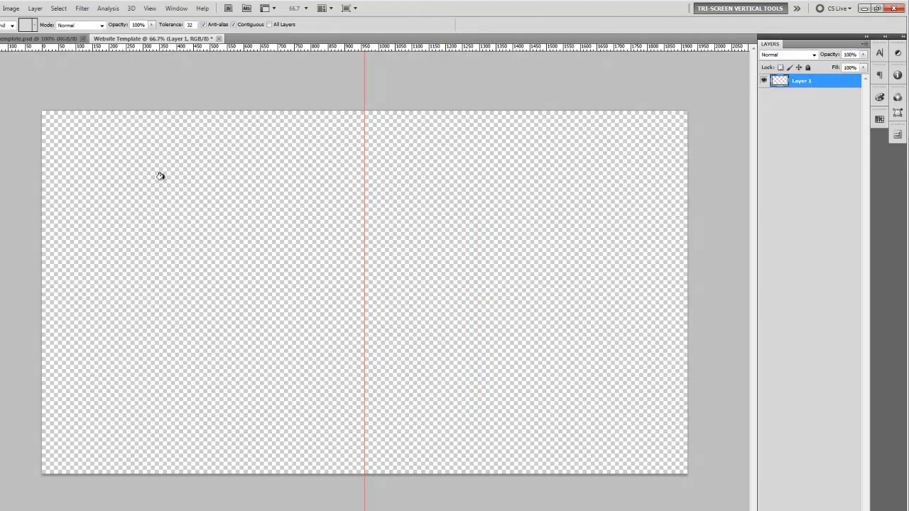
- Add a vertical guide at 448 px to mark the left edge of the content area
{"action": "left_click", "coordinate": [150, 8]}
{"action": "left_click", "coordinate": [327, 437]}
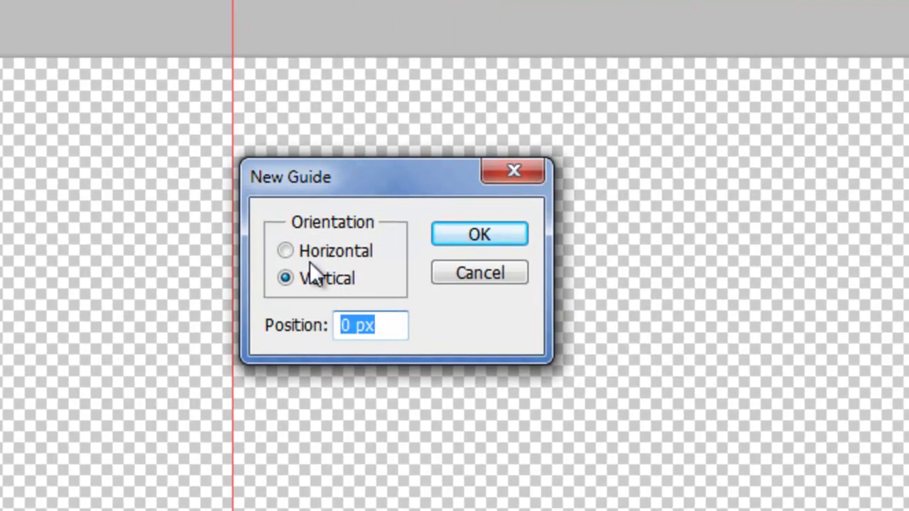
{"action": "key", "text": "alt+Tab"}
{"action": "key", "text": "alt+Tab"}
{"action": "key", "text": "alt+Tab"}
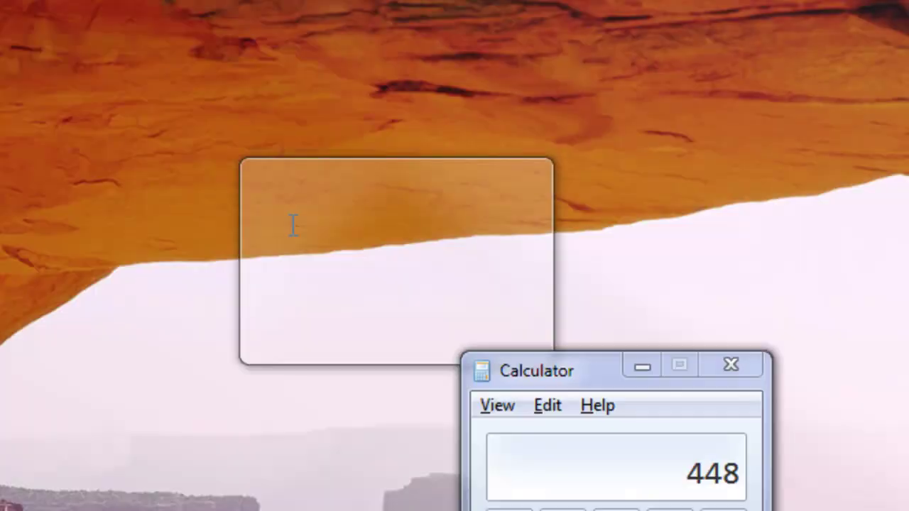
{"action": "key", "text": "alt+Tab"}
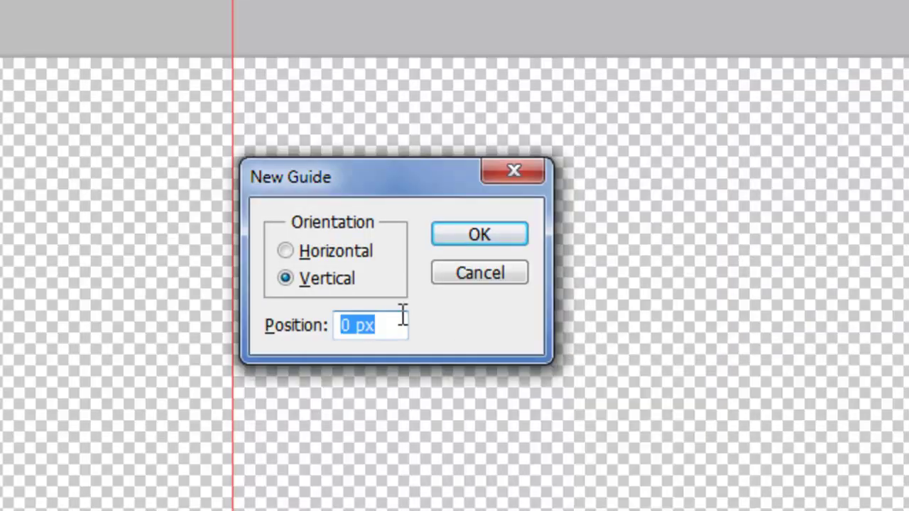
{"action": "type", "text": "448"}
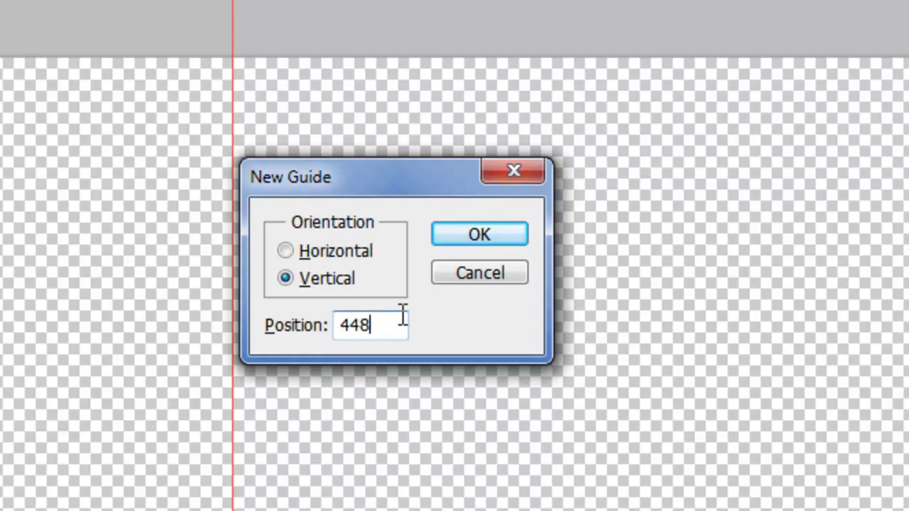
{"action": "left_click", "coordinate": [478, 226]}
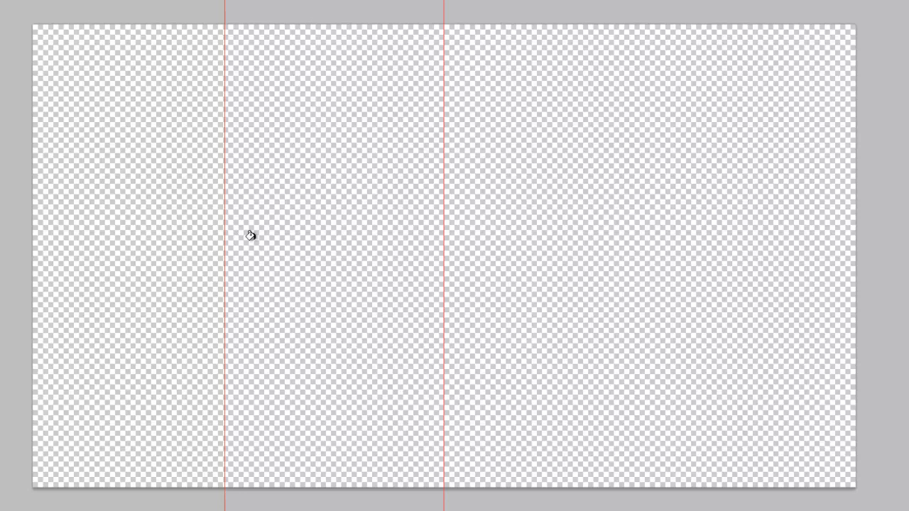
{"action": "key", "text": "m"}
{"action": "left_click", "coordinate": [174, 0]}
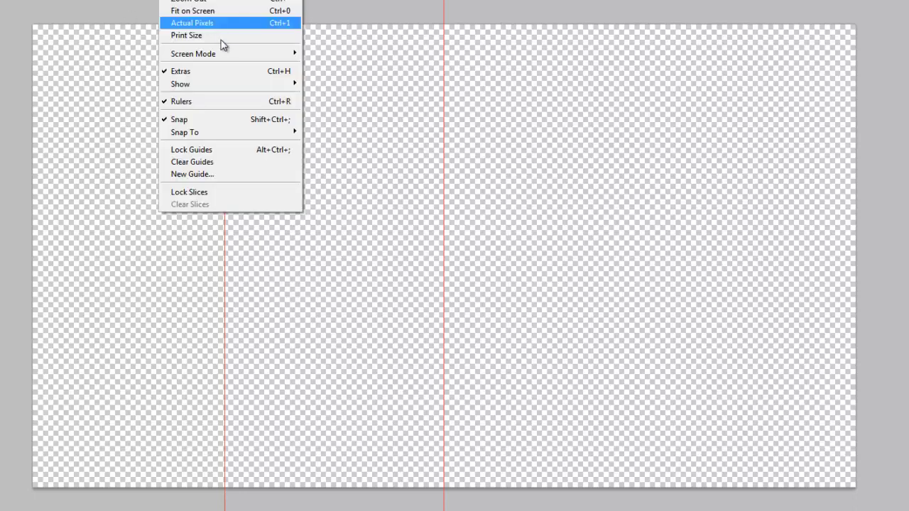
{"action": "mouse_move", "coordinate": [229, 135]}
{"action": "left_click", "coordinate": [238, 1]}
{"action": "left_click_drag", "start_coordinate": [223, 78], "coordinate": [626, 166]}
{"action": "left_click", "coordinate": [366, 305]}
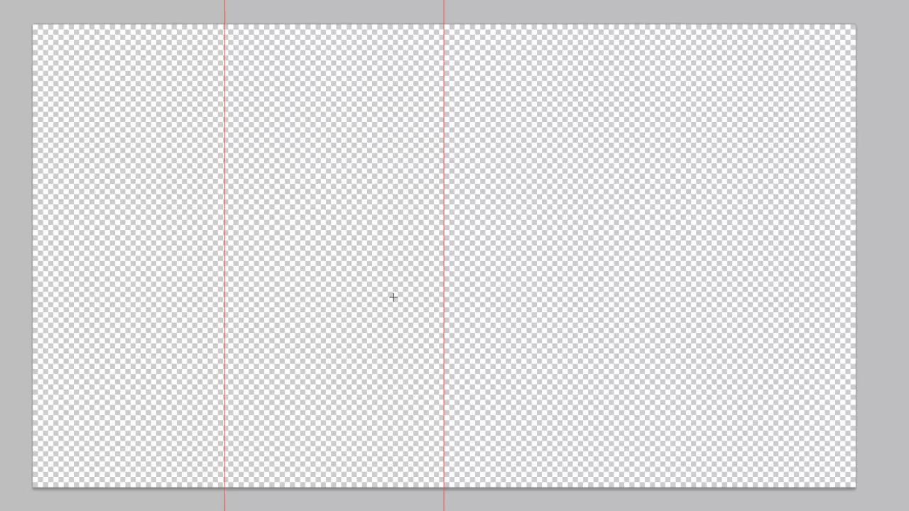
- Switch to Calculator, clear the previous result, and subtract 448 from 1920
{"action": "key", "text": "alt+Tab"}
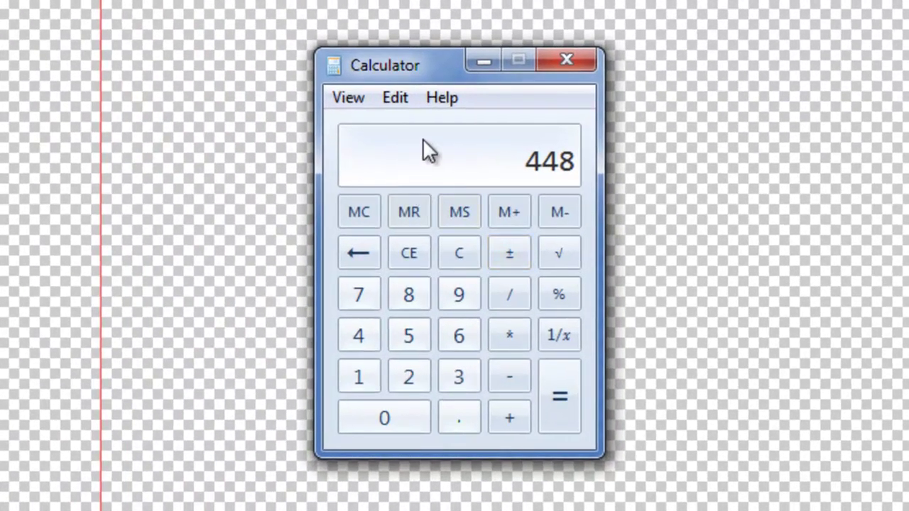
{"action": "key", "text": "Escape"}
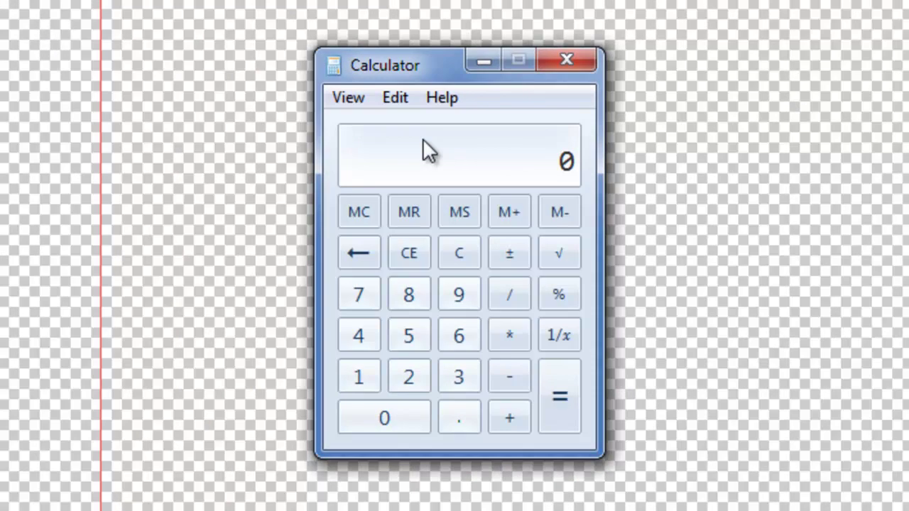
{"action": "type", "text": "1920-"}
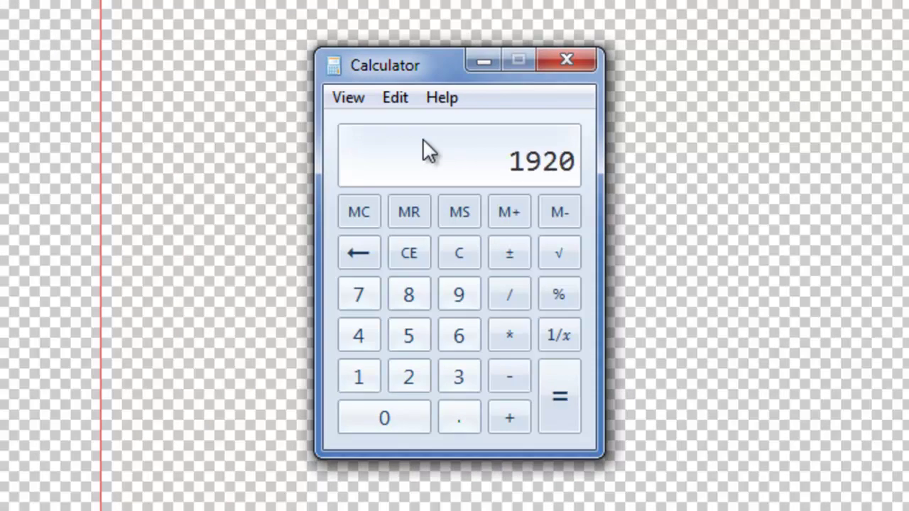
{"action": "type", "text": "448"}
{"action": "key", "text": "Return"}
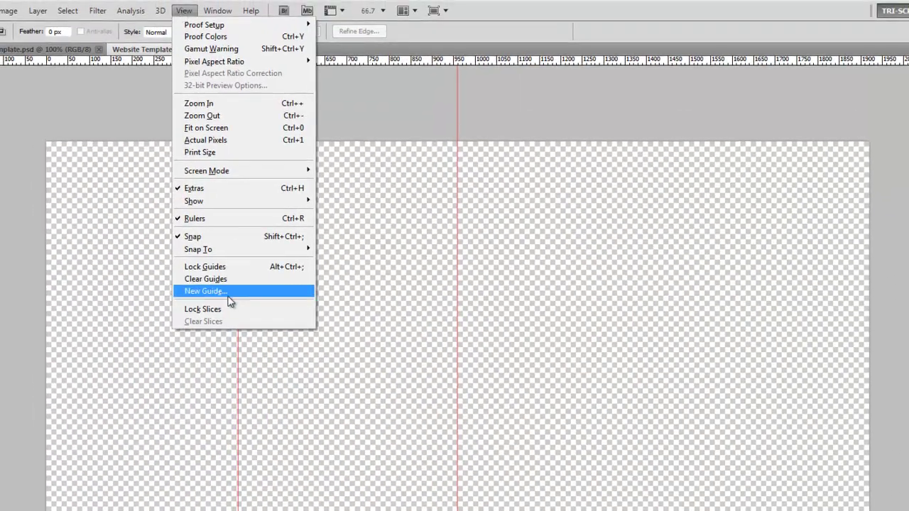
- Add a vertical guide at 1472 px to the Website Template canvas in Photoshop for the content area's right edge
{"action": "left_click", "coordinate": [228, 293]}
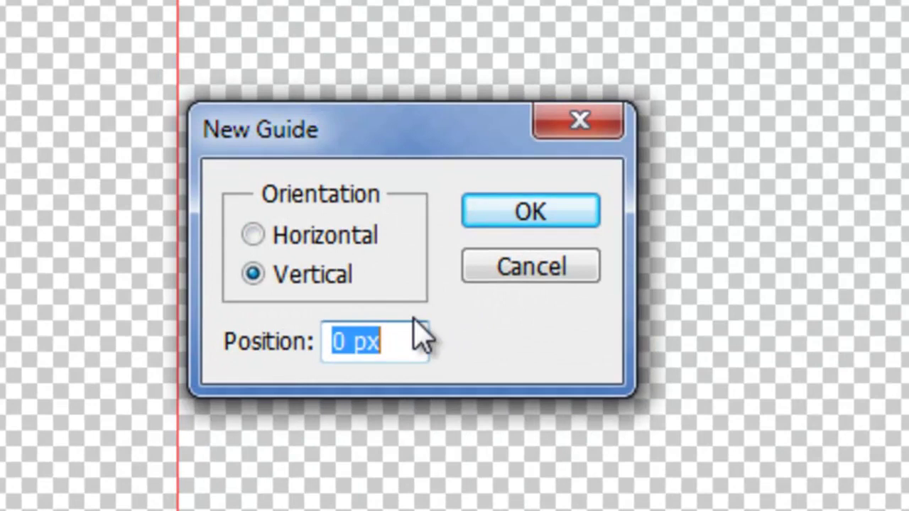
{"action": "type", "text": "1472"}
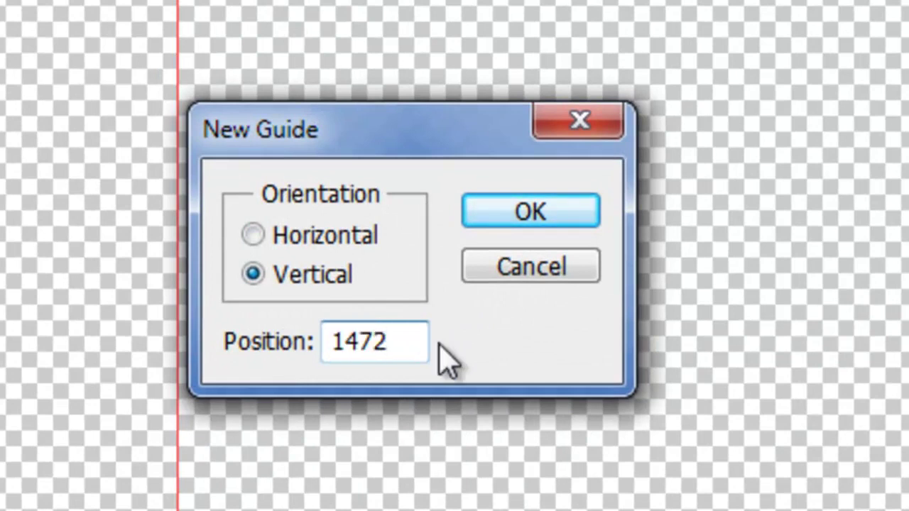
{"action": "left_click", "coordinate": [563, 211]}
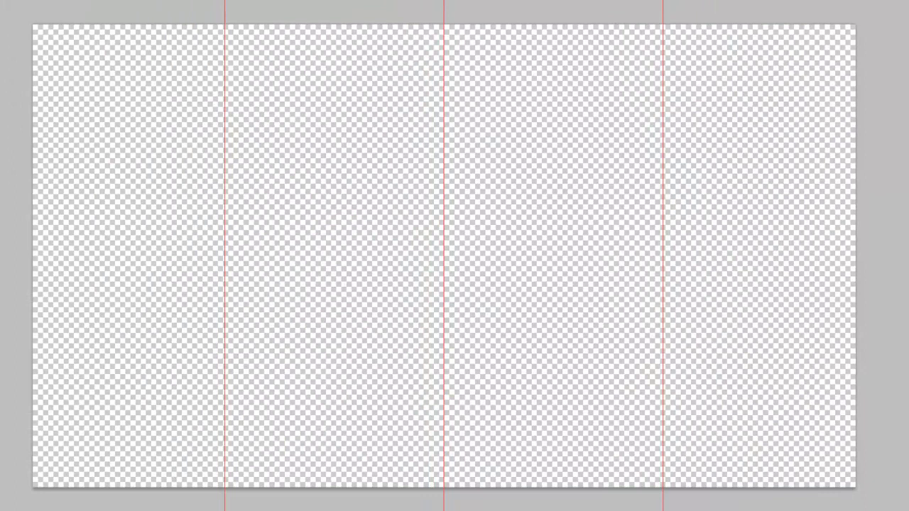
- Show the Info panel and measure the width between the 448 px and 1472 px guides with a rectangular marquee
{"action": "left_click", "coordinate": [202, 1]}
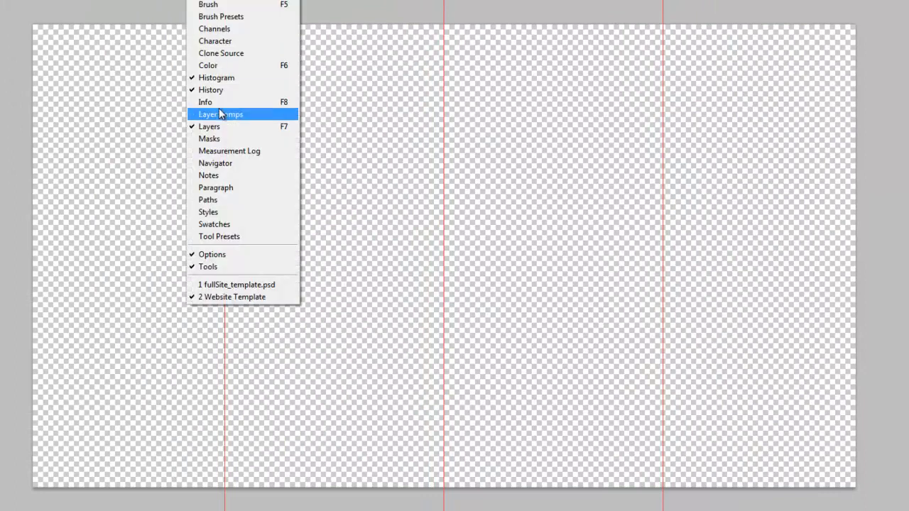
{"action": "left_click", "coordinate": [217, 101]}
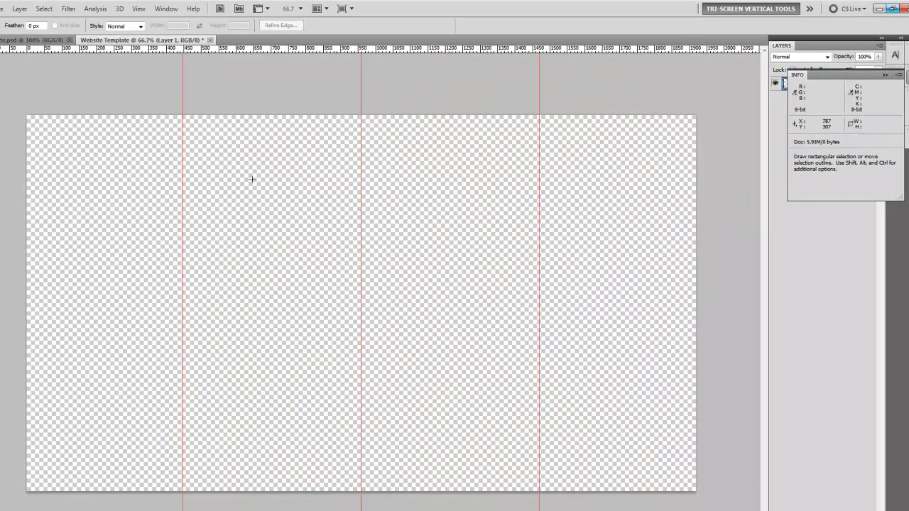
{"action": "left_click_drag", "start_coordinate": [183, 109], "coordinate": [540, 197]}
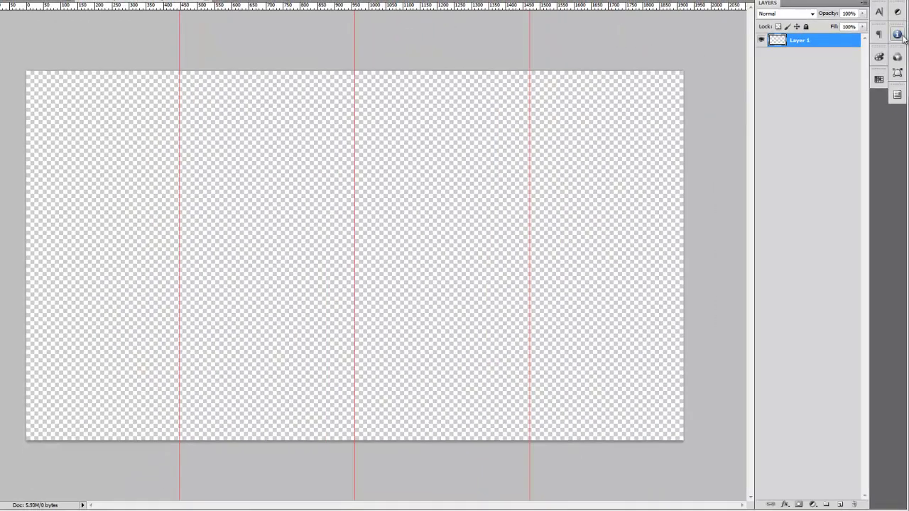
- Place the Info panel over the canvas and draw a 20 by 33 px rectangular selection starting at the 448 px guide
{"action": "left_click", "coordinate": [897, 33]}
{"action": "left_click_drag", "start_coordinate": [834, 30], "coordinate": [279, 188]}
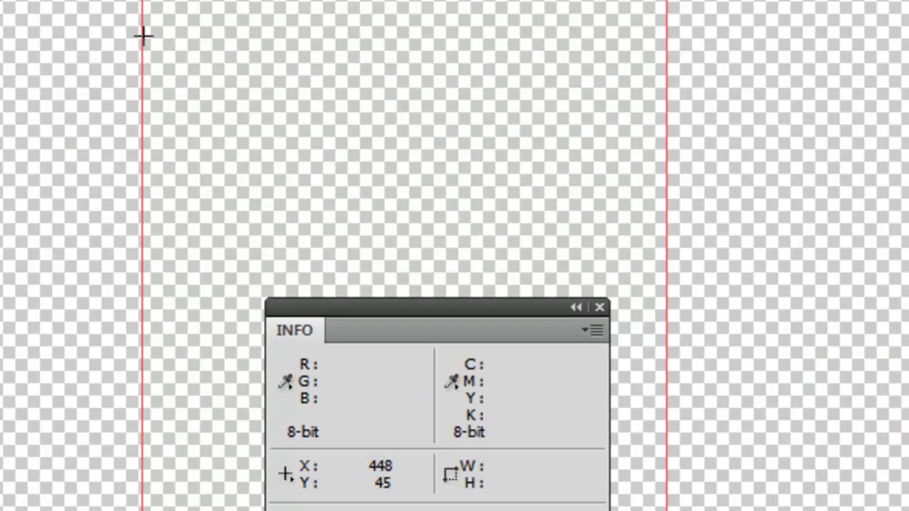
{"action": "left_click_drag", "start_coordinate": [143, 36], "coordinate": [161, 69]}
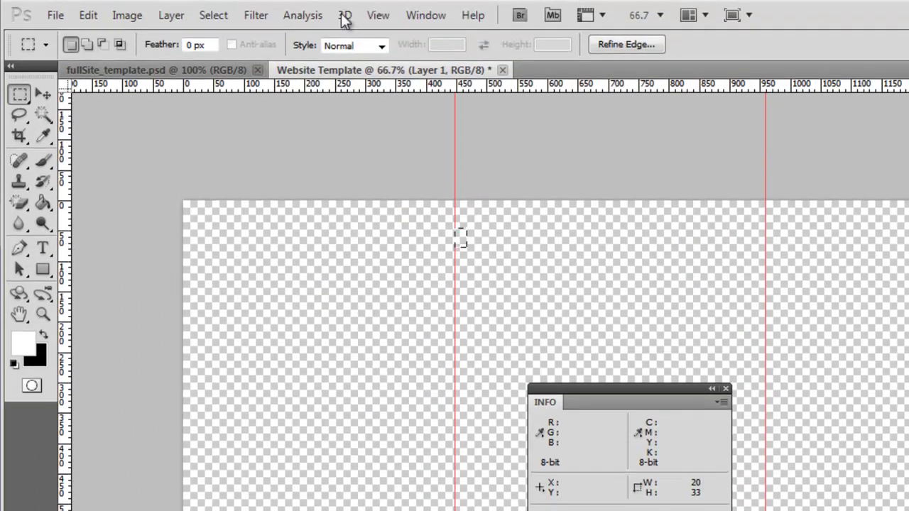
- Pull a vertical guide from the ruler to the right edge of the 20 px selection, inside the 448 px guide
{"action": "left_click", "coordinate": [378, 15]}
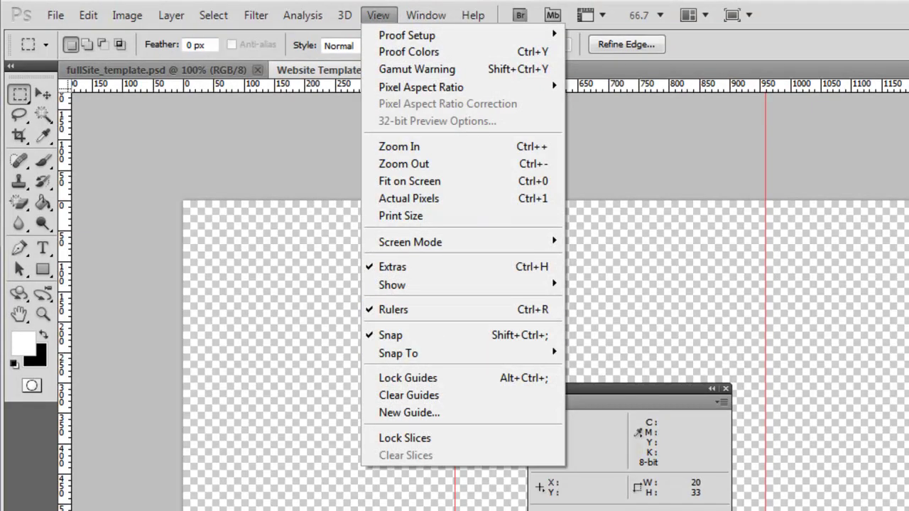
{"action": "left_click", "coordinate": [380, 14]}
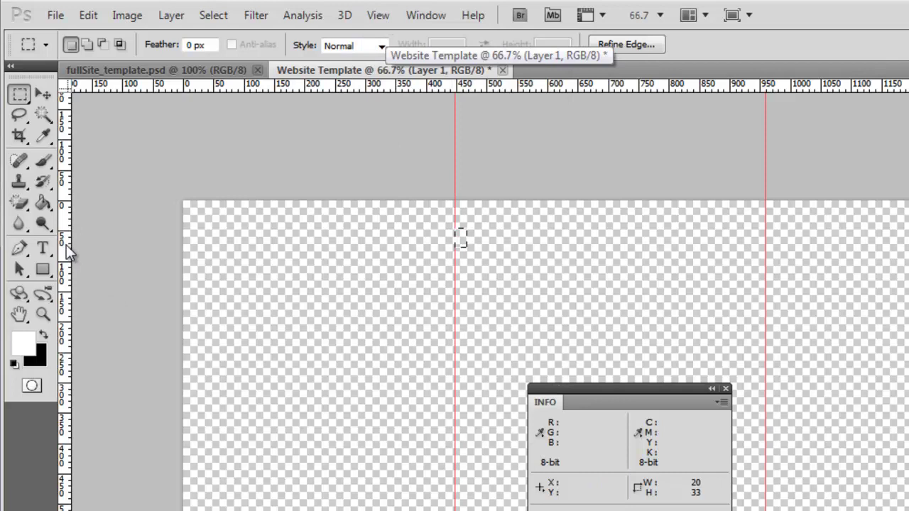
{"action": "left_click_drag", "start_coordinate": [64, 244], "coordinate": [412, 217]}
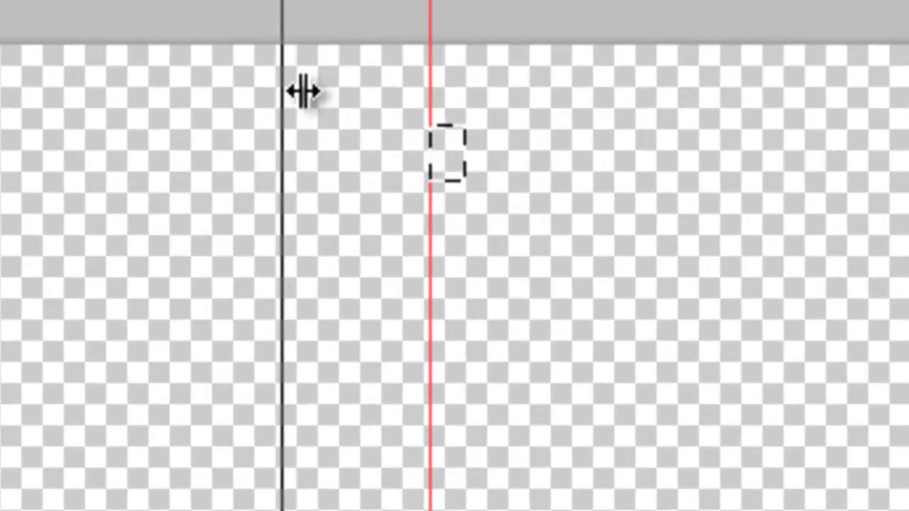
{"action": "left_click_drag", "start_coordinate": [304, 91], "coordinate": [471, 56]}
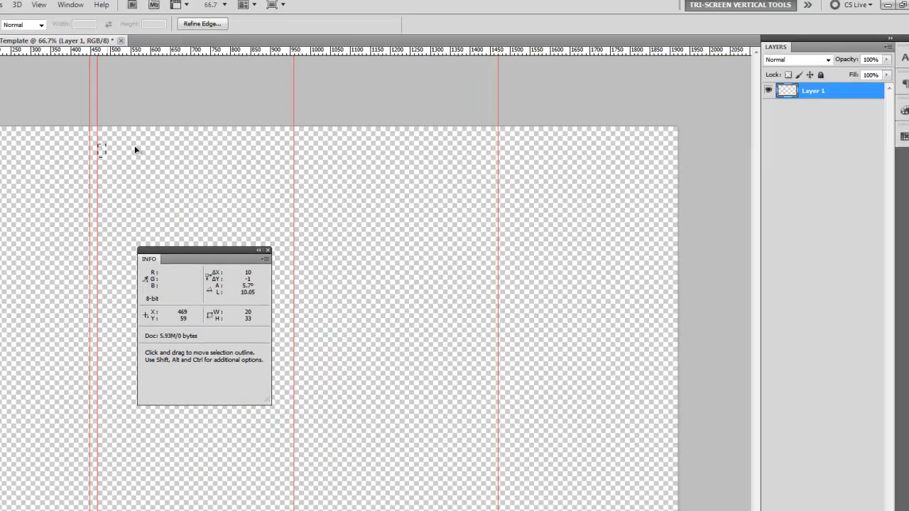
- Move the 20 px selection across the canvas so that its right edge meets the 1472 px guide
{"action": "left_click_drag", "start_coordinate": [135, 149], "coordinate": [486, 148]}
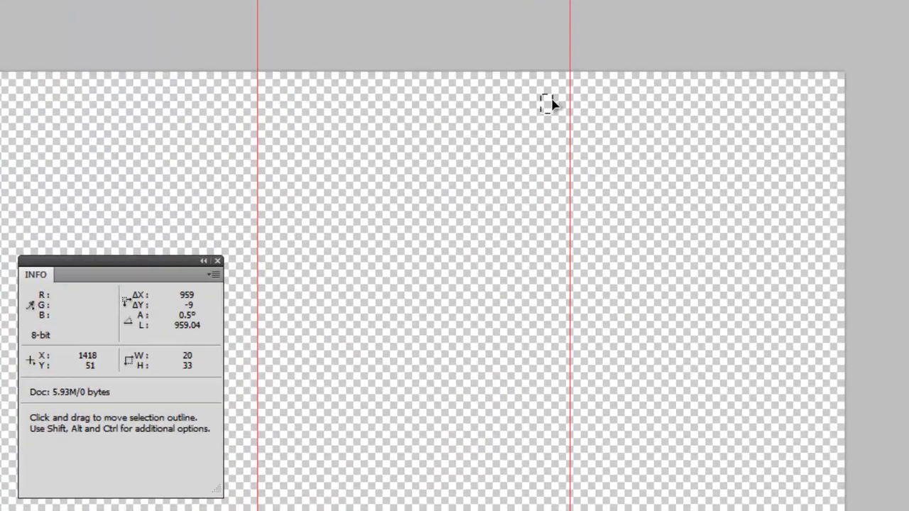
{"action": "left_click_drag", "start_coordinate": [551, 103], "coordinate": [566, 102]}
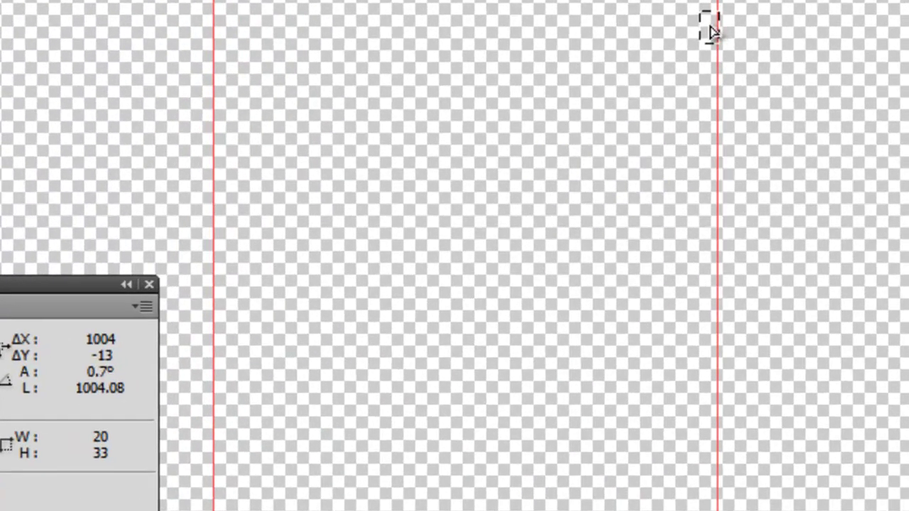
{"action": "left_click_drag", "start_coordinate": [713, 32], "coordinate": [712, 32]}
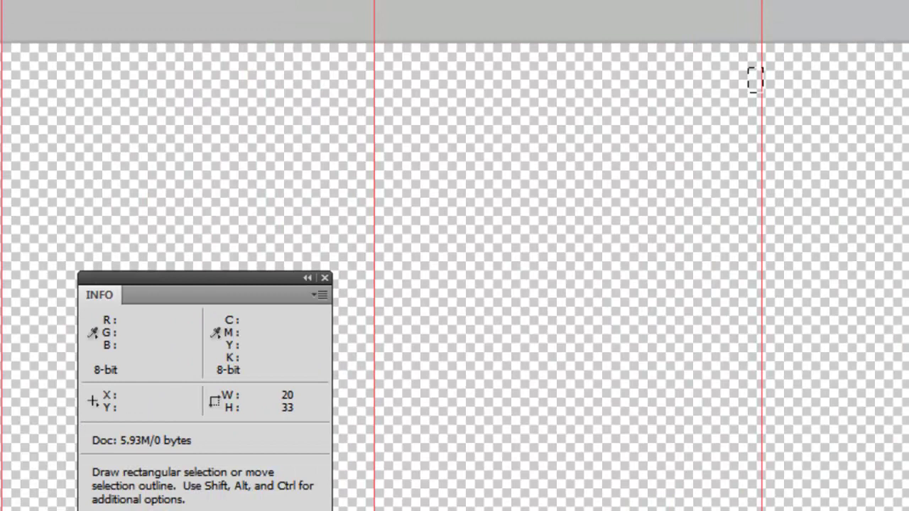
- Place a vertical guide at the left edge of the moved selection, deselect it, and hide the Info panel
{"action": "left_click_drag", "start_coordinate": [49, 182], "coordinate": [810, 164]}
{"action": "key", "text": "ctrl+d"}
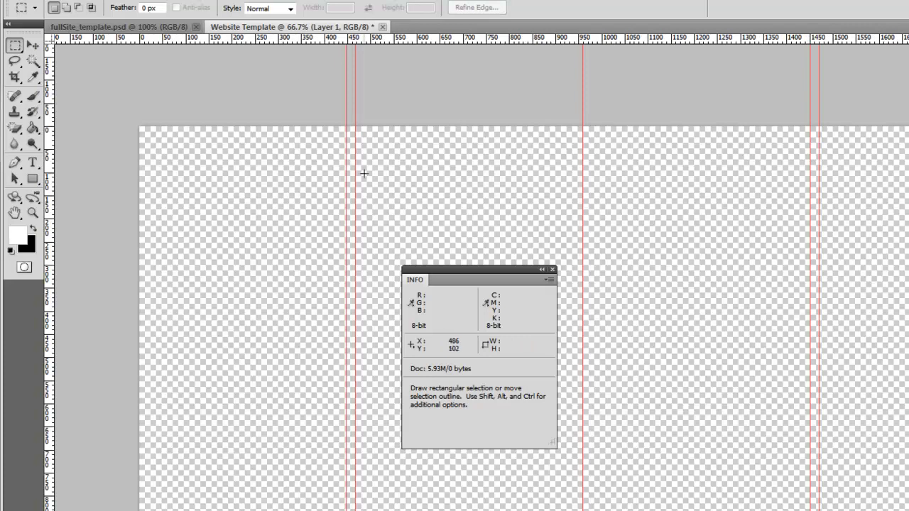
{"action": "key", "text": "F8"}
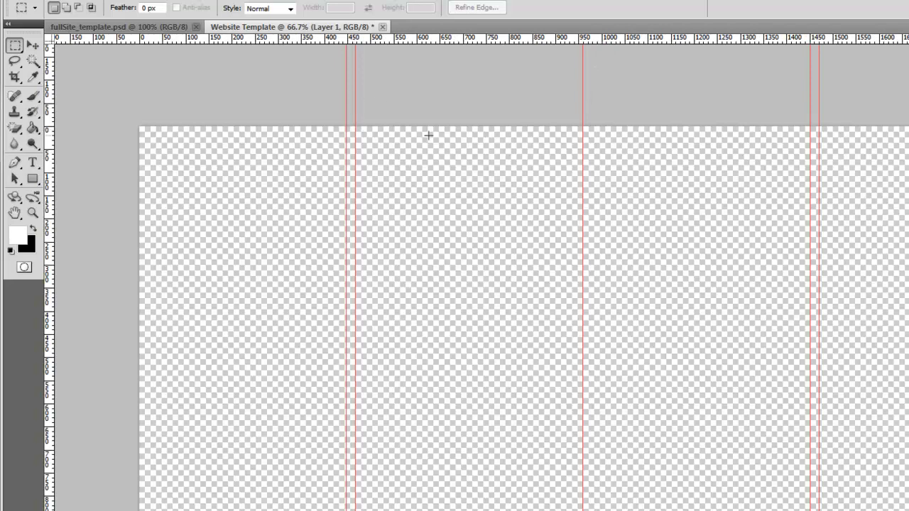
- Add a new layer above Layer 1 and name it Max Width
{"action": "right_click", "coordinate": [353, 80]}
{"action": "left_click", "coordinate": [625, 284]}
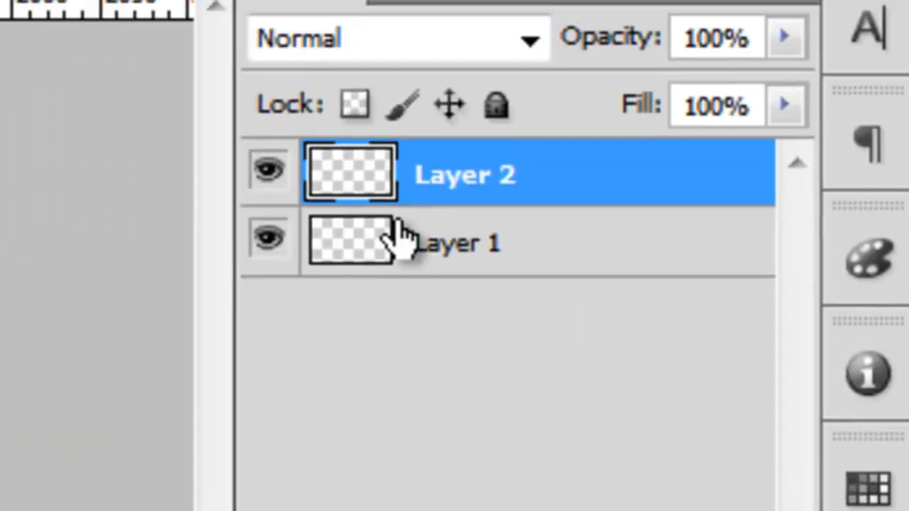
{"action": "double_click", "coordinate": [484, 178]}
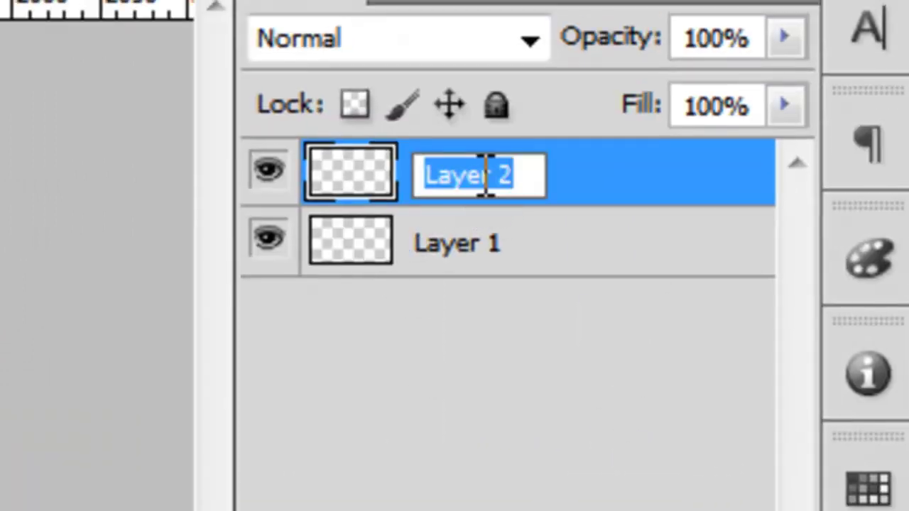
{"action": "type", "text": "Max Width"}
{"action": "key", "text": "Return"}
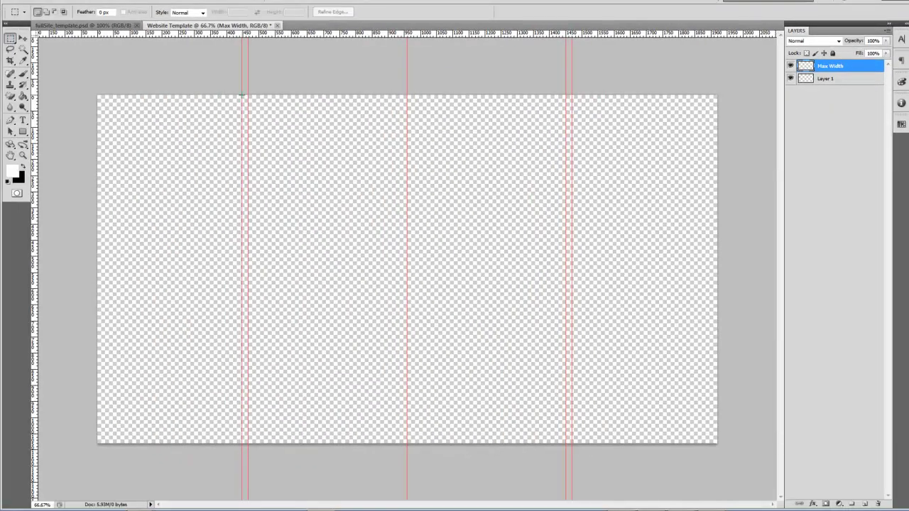
- Fill the full-height area between the 448 px and 1472 px guides with white on the Max Width layer, and deselect
{"action": "left_click_drag", "start_coordinate": [303, 165], "coordinate": [567, 369]}
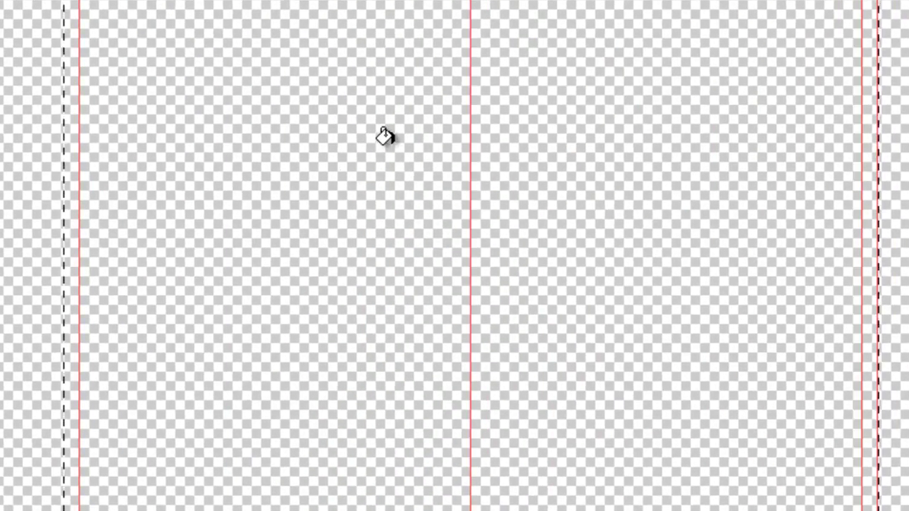
{"action": "left_click", "coordinate": [896, 320]}
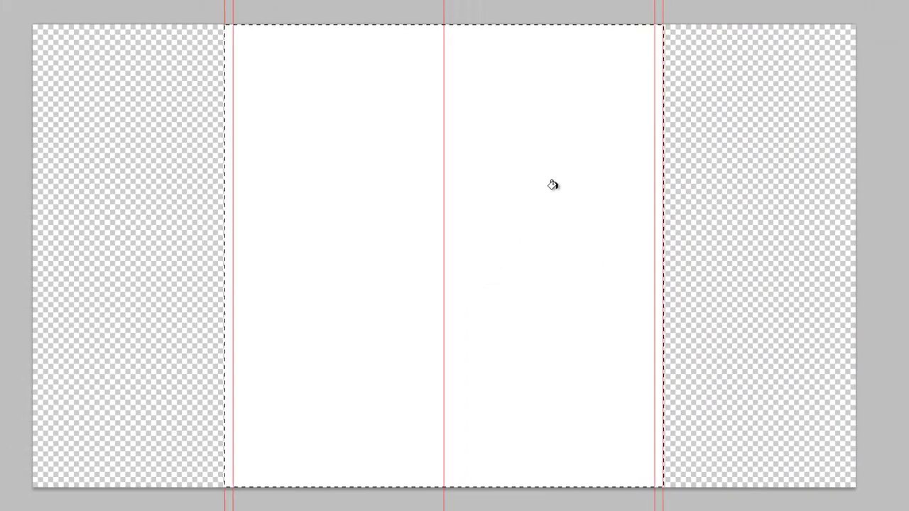
{"action": "key", "text": "ctrl+d"}
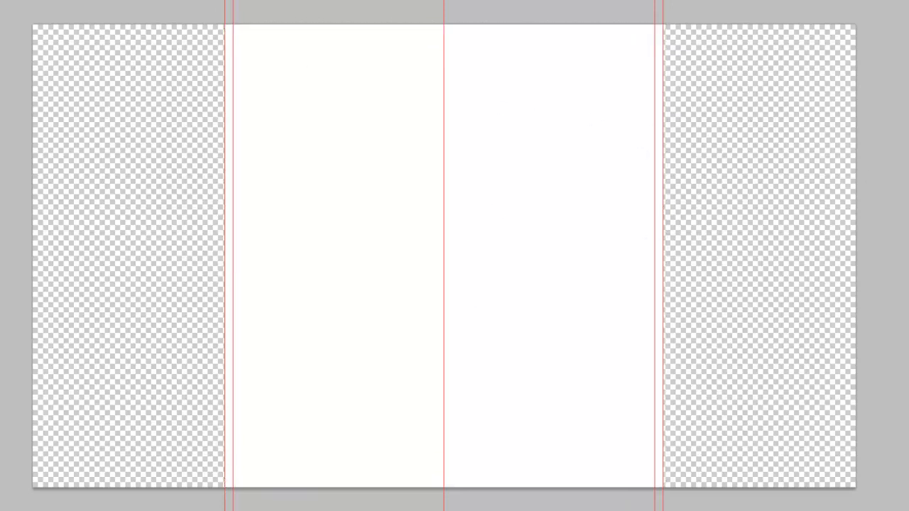
- Hide the guides on the Website Template canvas
{"action": "left_click", "coordinate": [231, 11]}
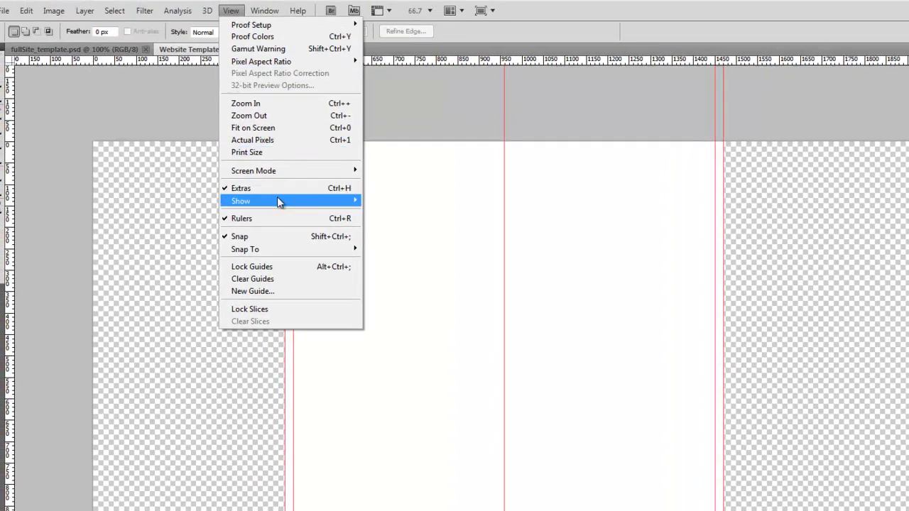
{"action": "mouse_move", "coordinate": [277, 197]}
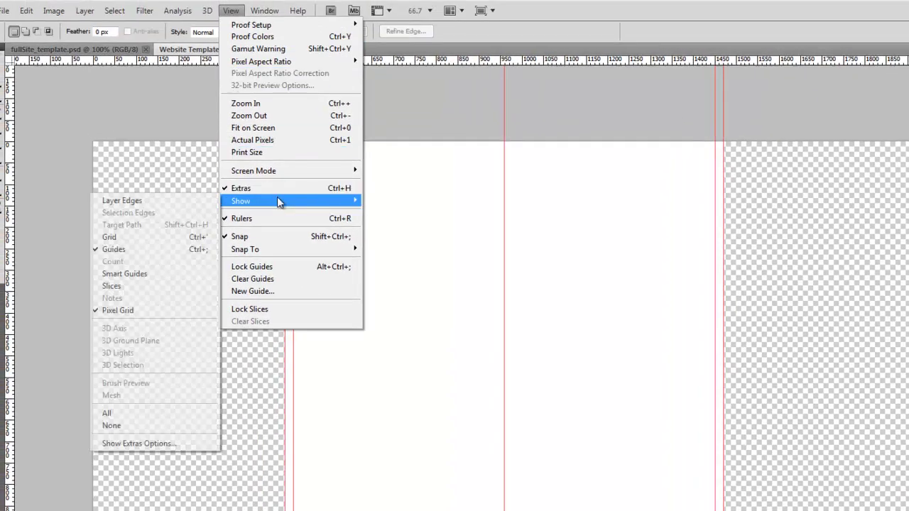
{"action": "left_click", "coordinate": [143, 257]}
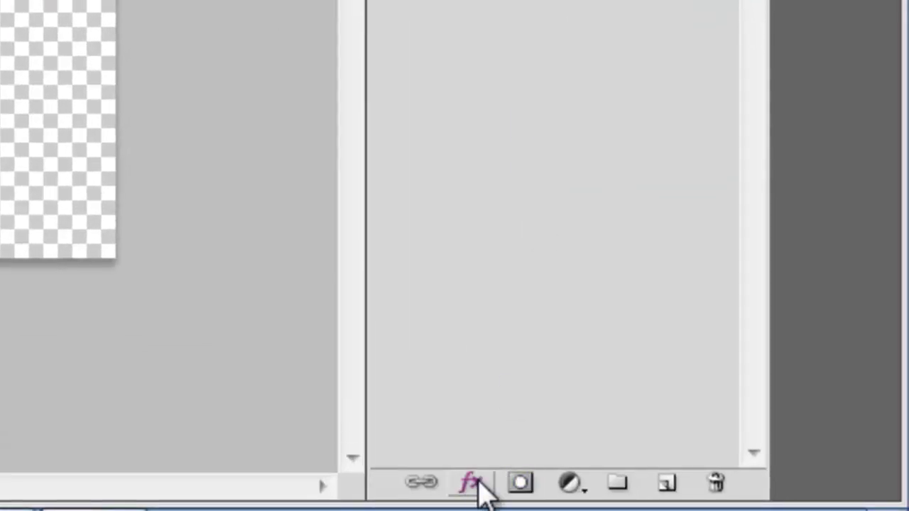
- Add a Stroke effect to the Max Width layer with a 1 px size and Outside position
{"action": "left_click", "coordinate": [474, 483]}
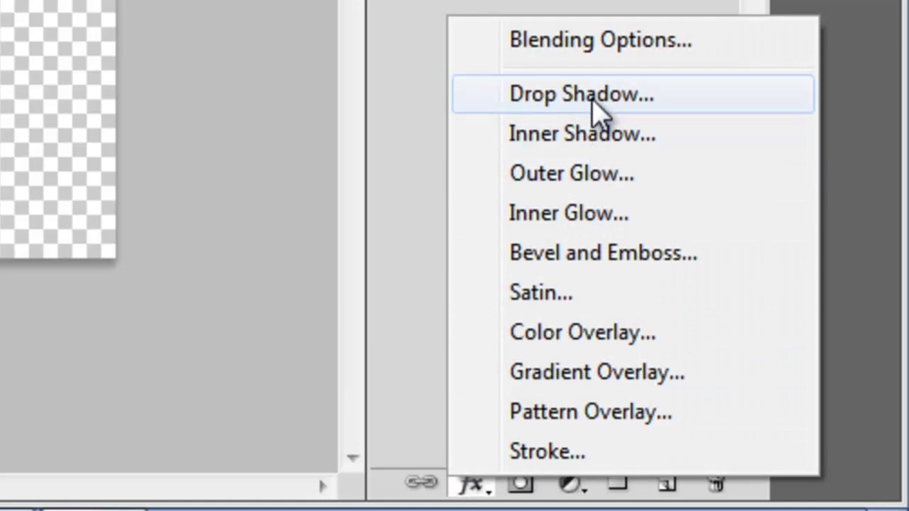
{"action": "left_click", "coordinate": [567, 453]}
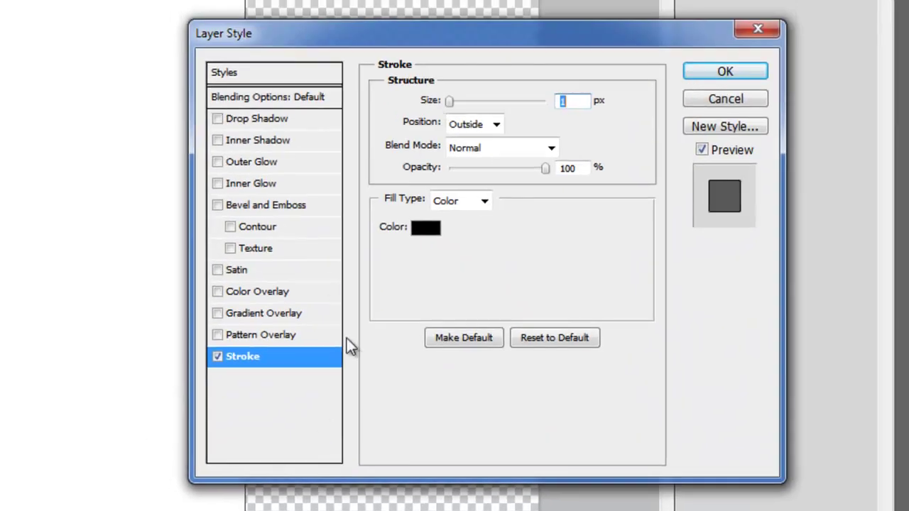
{"action": "key", "text": "Tab"}
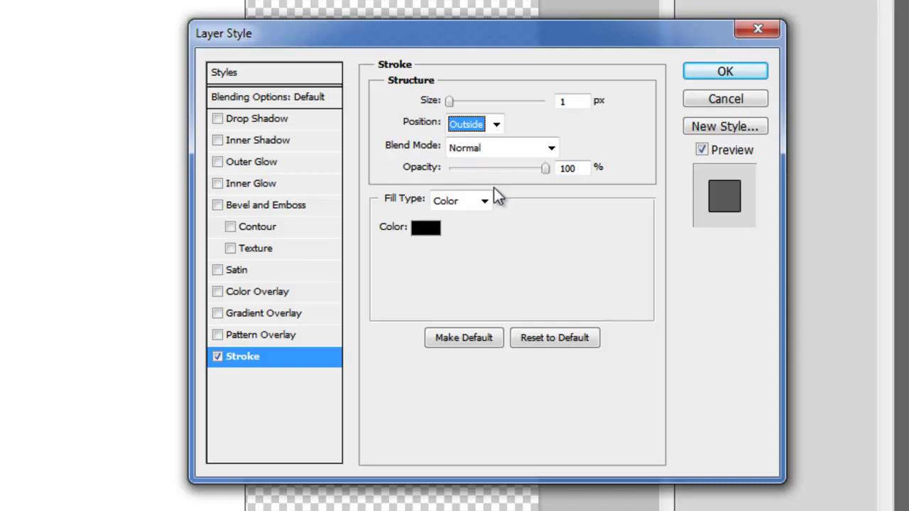
{"action": "key", "text": "shift+Tab"}
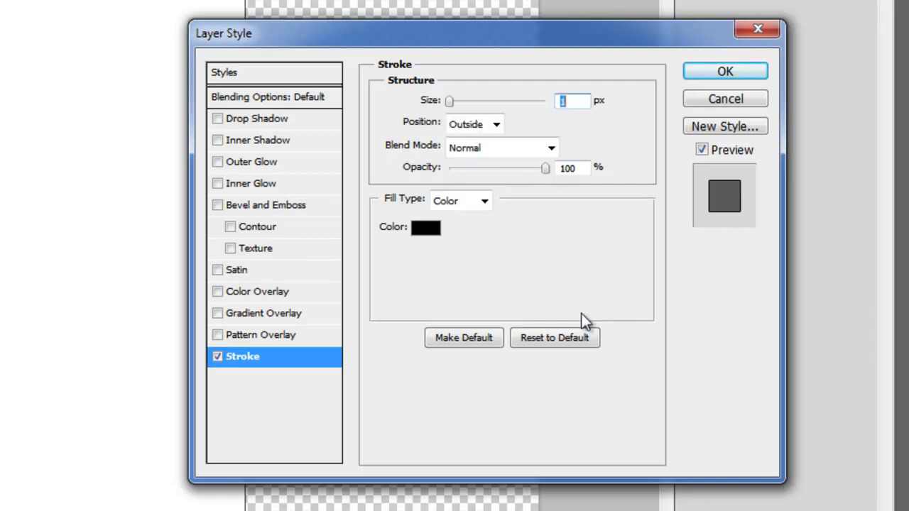
- Set the Max Width layer's stroke colour to bright green 2aff00 and apply the layer style
{"action": "left_click", "coordinate": [423, 228]}
{"action": "left_click", "coordinate": [122, 93]}
{"action": "left_click", "coordinate": [262, 208]}
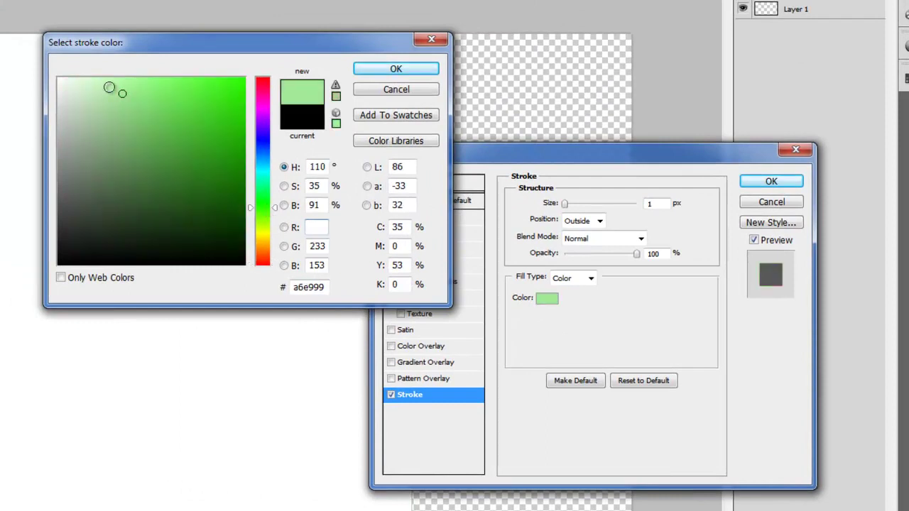
{"action": "left_click_drag", "start_coordinate": [109, 87], "coordinate": [261, 74]}
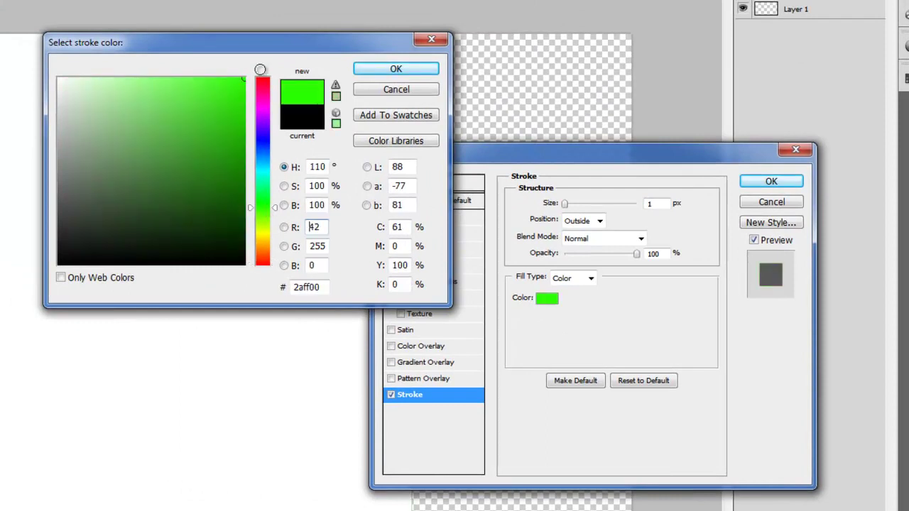
{"action": "left_click", "coordinate": [376, 69]}
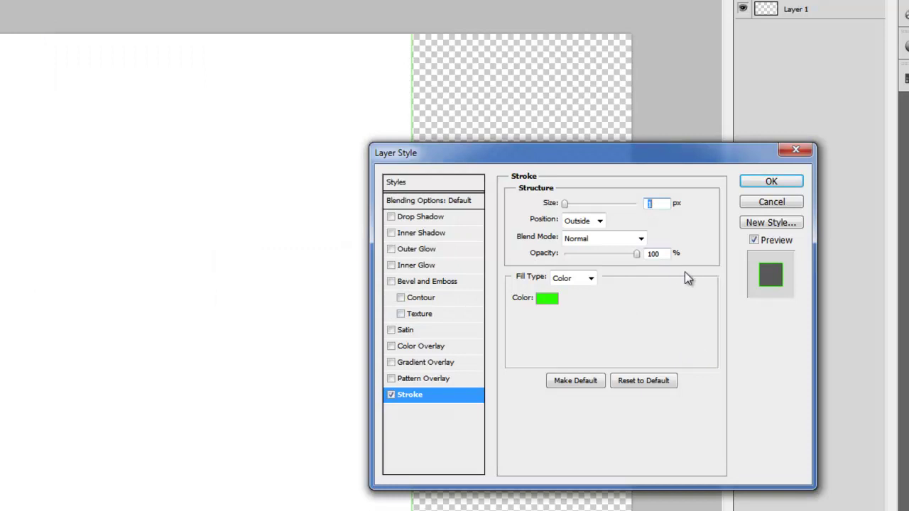
{"action": "left_click", "coordinate": [767, 184]}
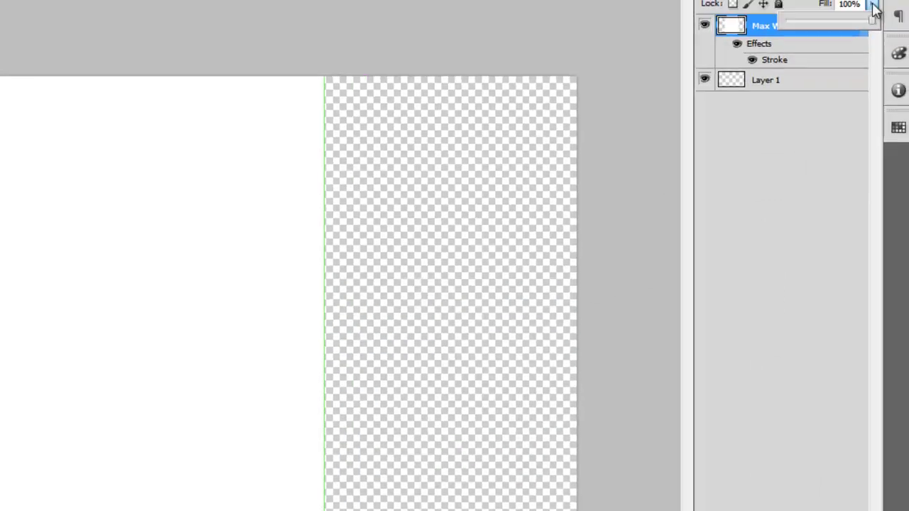
- Reduce the Max Width layer's Fill to 0%, leaving only its stroke on the transparent canvas
{"action": "left_click", "coordinate": [873, 7]}
{"action": "left_click_drag", "start_coordinate": [774, 237], "coordinate": [148, 286]}
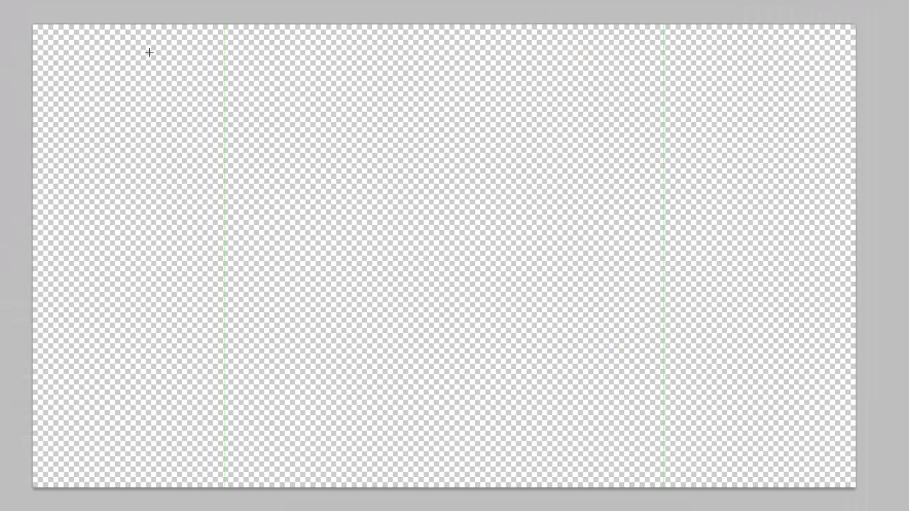
{"action": "key", "text": "ctrl+z"}
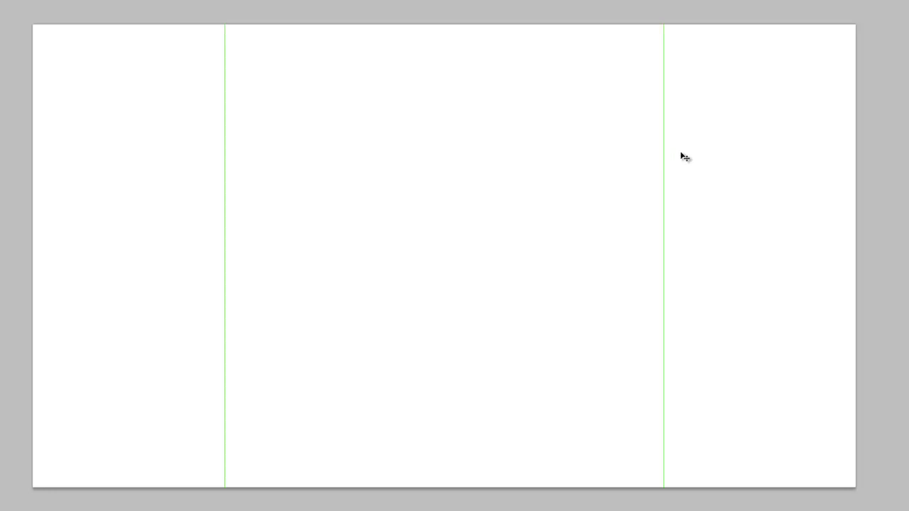
{"action": "key", "text": "ctrl+z"}
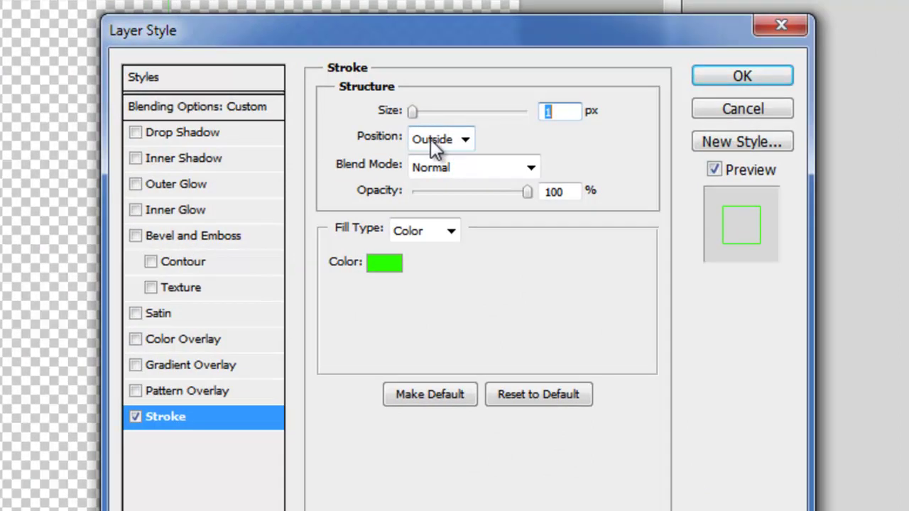
- Set the Max Width layer's stroke to a 5 px size and 90% opacity
{"action": "left_click_drag", "start_coordinate": [413, 113], "coordinate": [416, 111]}
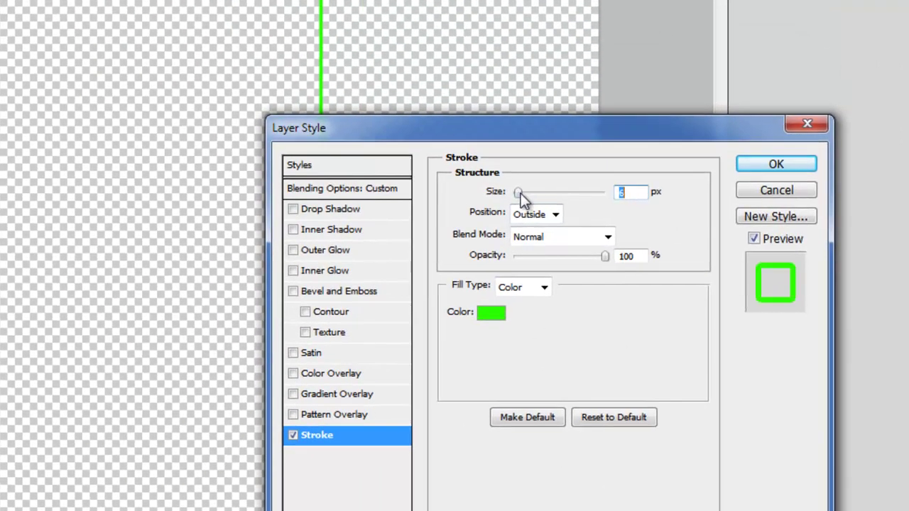
{"action": "mouse_move", "coordinate": [519, 192]}
{"action": "left_mouse_down"}
{"action": "mouse_move", "coordinate": [549, 196]}
{"action": "mouse_move", "coordinate": [522, 190]}
{"action": "left_mouse_up"}
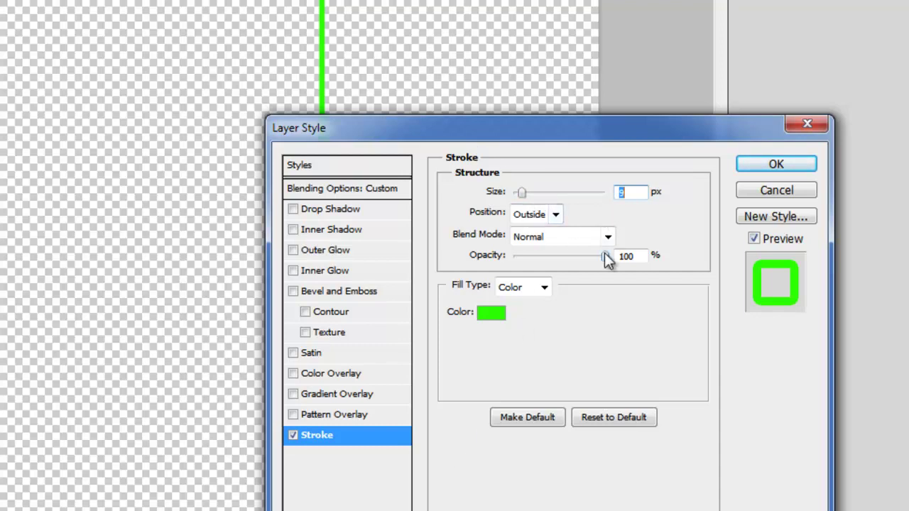
{"action": "left_click_drag", "start_coordinate": [601, 257], "coordinate": [594, 256]}
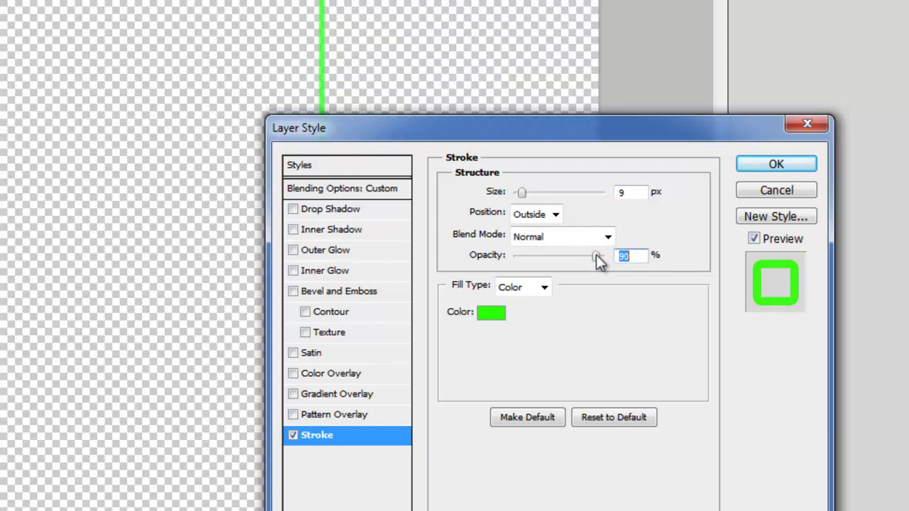
{"action": "left_click_drag", "start_coordinate": [522, 193], "coordinate": [517, 193]}
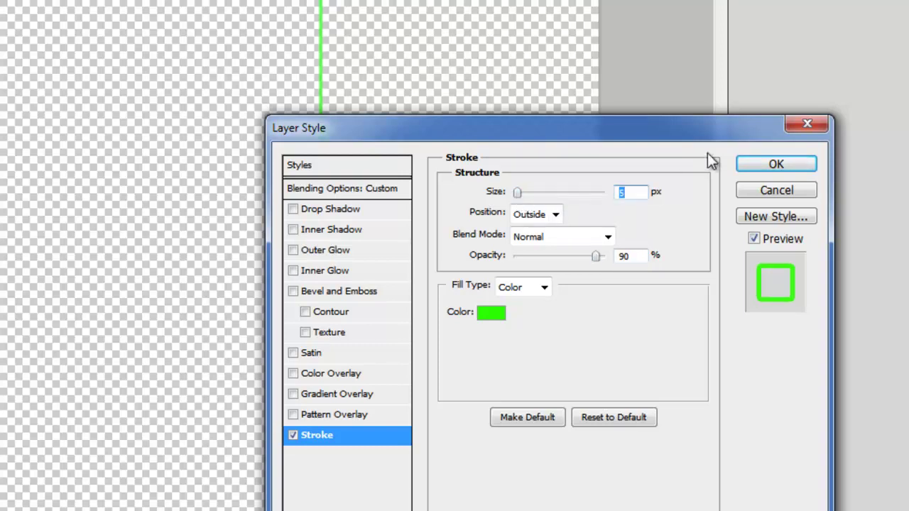
{"action": "left_click", "coordinate": [774, 169]}
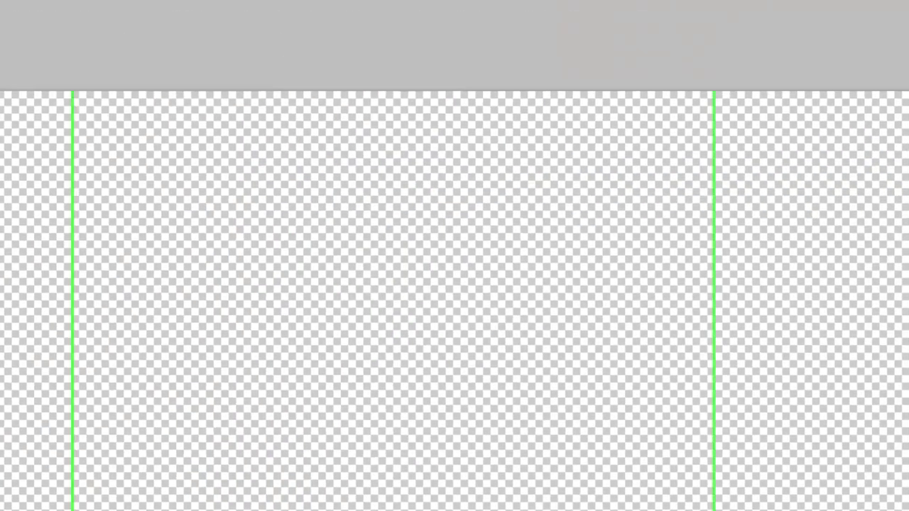
- Show the guides on the Website Template canvas again
{"action": "left_click", "coordinate": [177, 16]}
{"action": "mouse_move", "coordinate": [387, 15]}
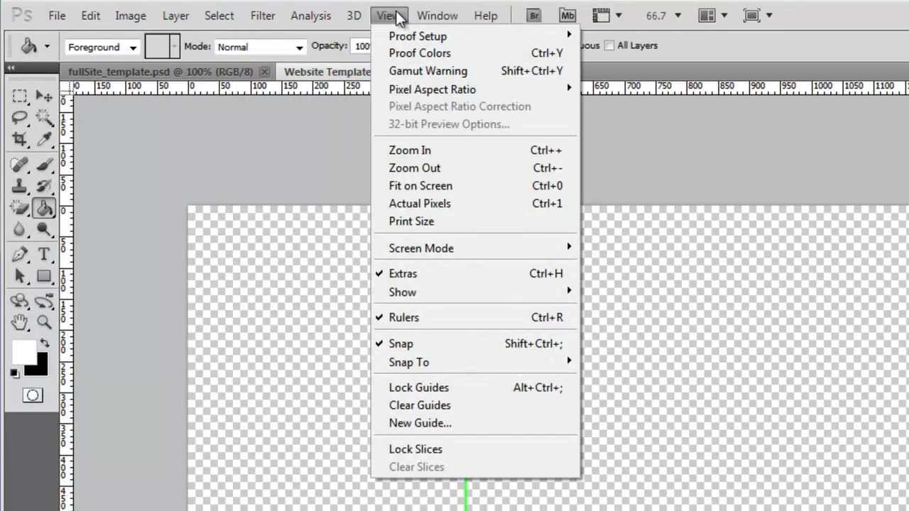
{"action": "mouse_move", "coordinate": [459, 296]}
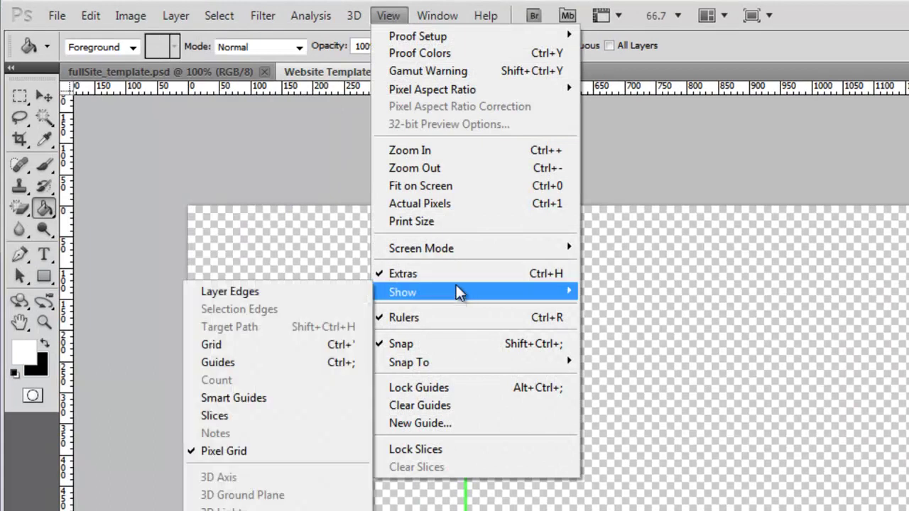
{"action": "left_click", "coordinate": [235, 362]}
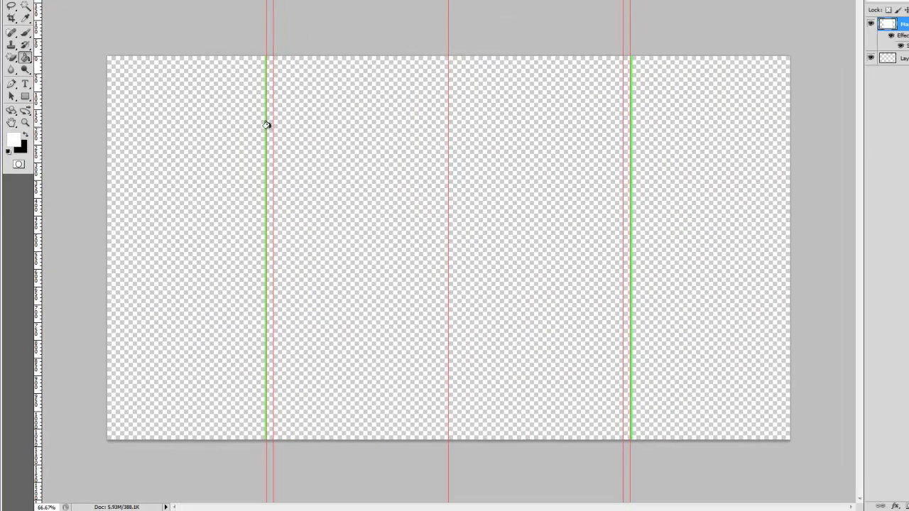
- Examine up close how the green stroke aligns with the outer content guide at 448 px
{"action": "key", "text": "z"}
{"action": "left_click_drag", "start_coordinate": [261, 74], "coordinate": [384, 167]}
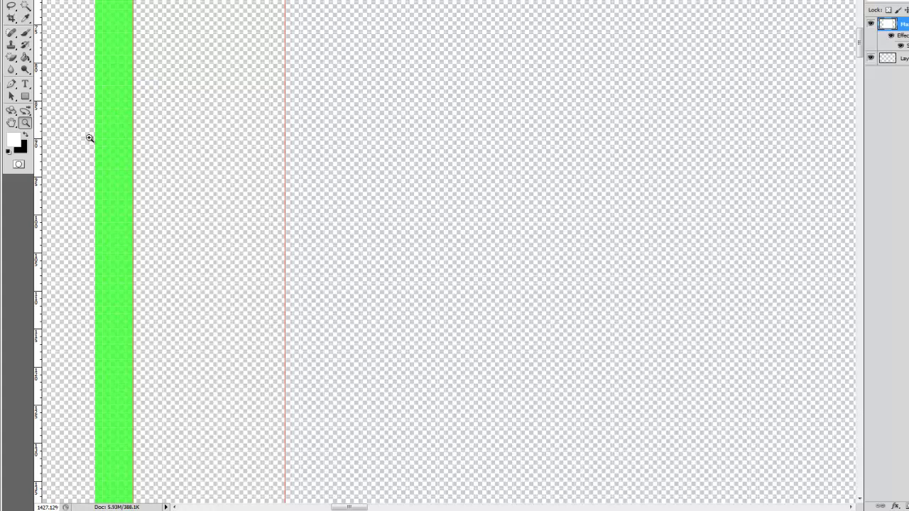
{"action": "double_click", "coordinate": [24, 124]}
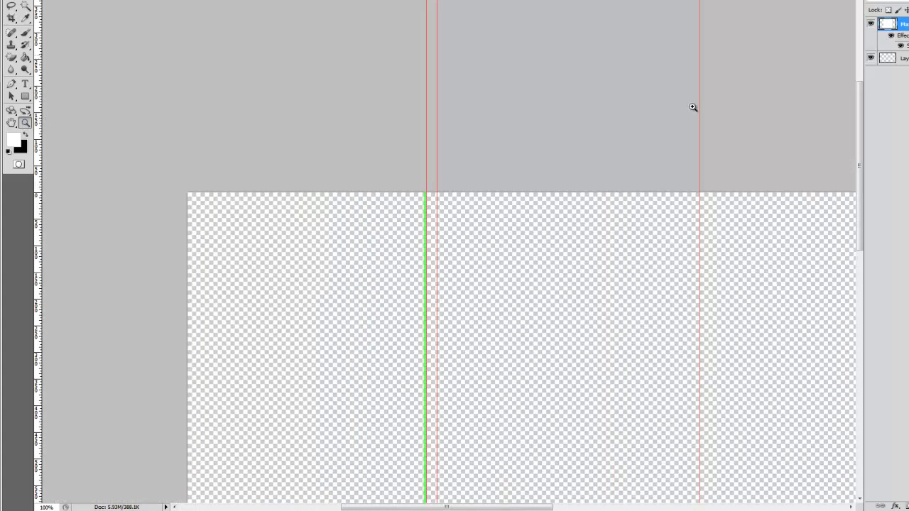
{"action": "key", "text": "m"}
{"action": "left_click_drag", "start_coordinate": [587, 331], "coordinate": [415, 185]}
{"action": "left_click", "coordinate": [24, 123]}
{"action": "left_click", "coordinate": [477, 154], "text": "alt"}
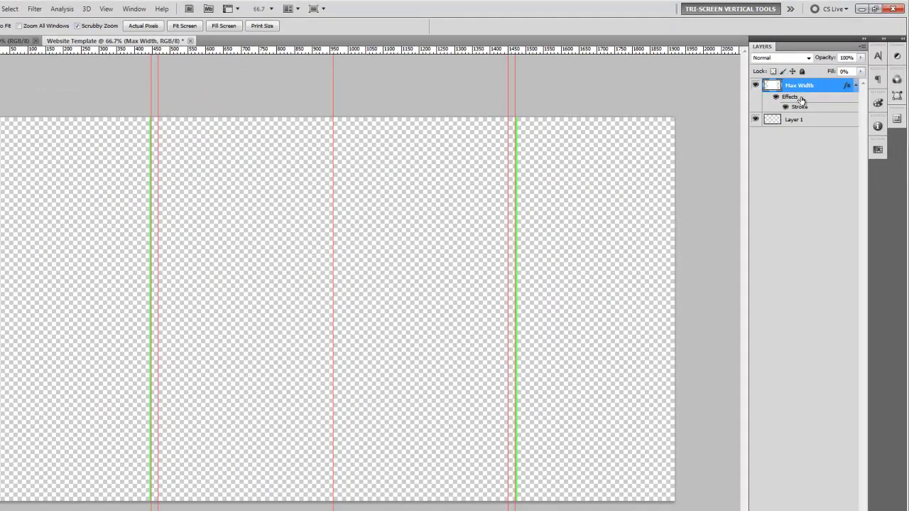
- Change the Max Width layer's stroke to red e52424 with a size of 35 px
{"action": "double_click", "coordinate": [799, 106]}
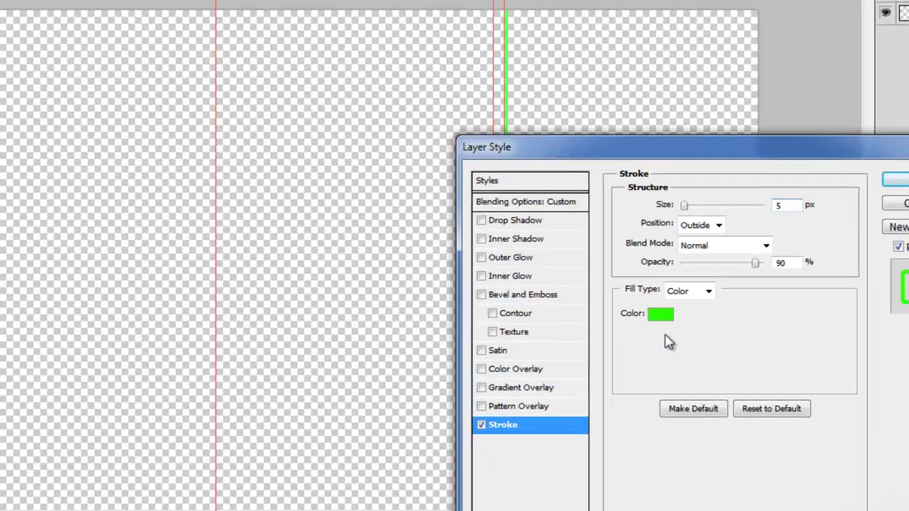
{"action": "left_click", "coordinate": [661, 313]}
{"action": "left_click_drag", "start_coordinate": [330, 226], "coordinate": [328, 284]}
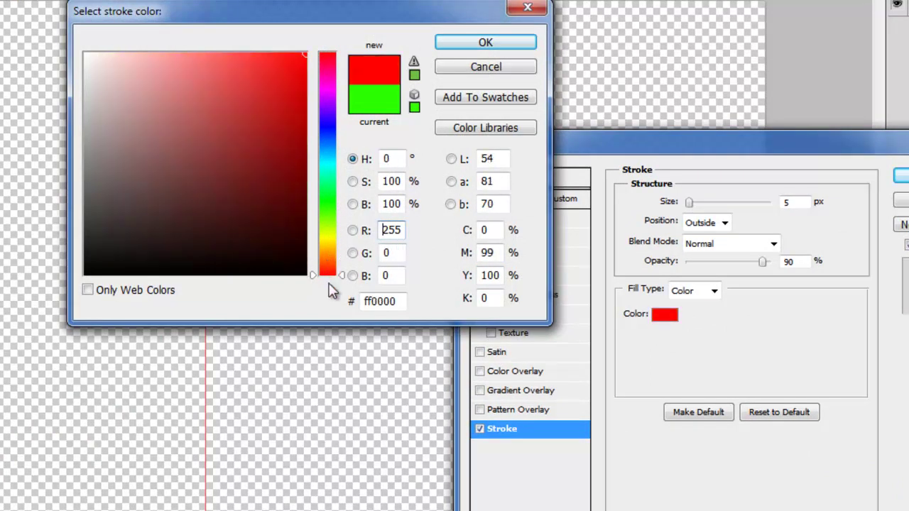
{"action": "left_click", "coordinate": [301, 79]}
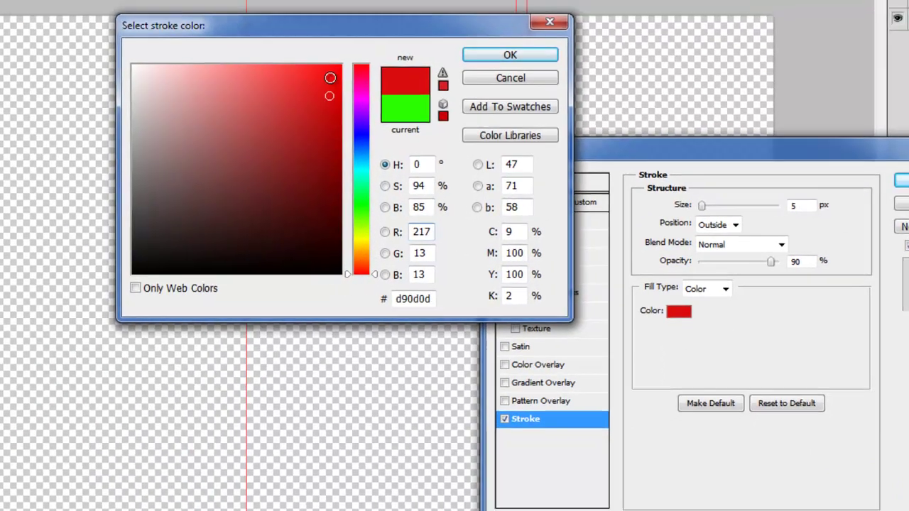
{"action": "left_click", "coordinate": [346, 97]}
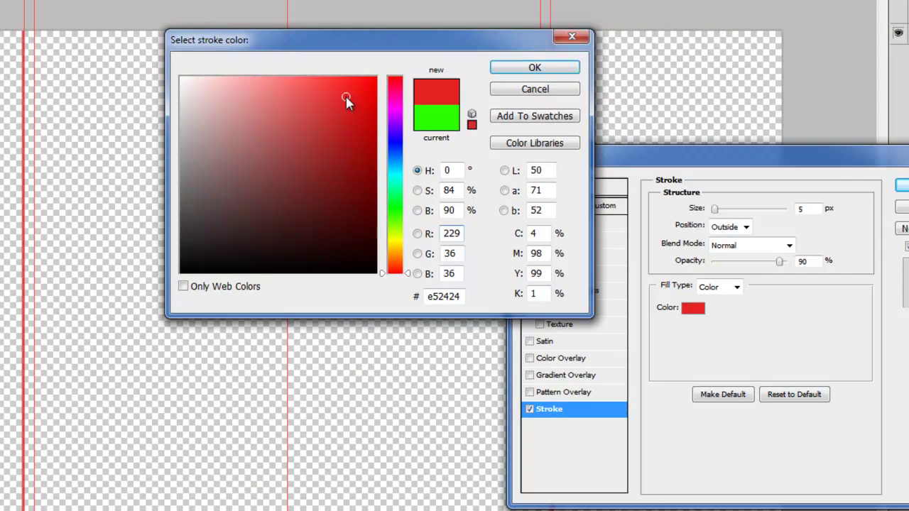
{"action": "left_click", "coordinate": [547, 74]}
{"action": "left_click_drag", "start_coordinate": [715, 209], "coordinate": [728, 215]}
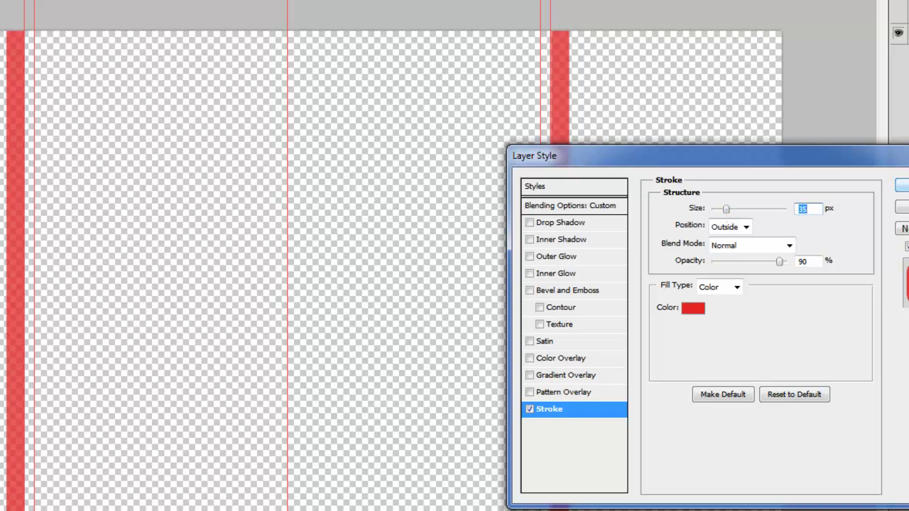
{"action": "key", "text": "Return"}
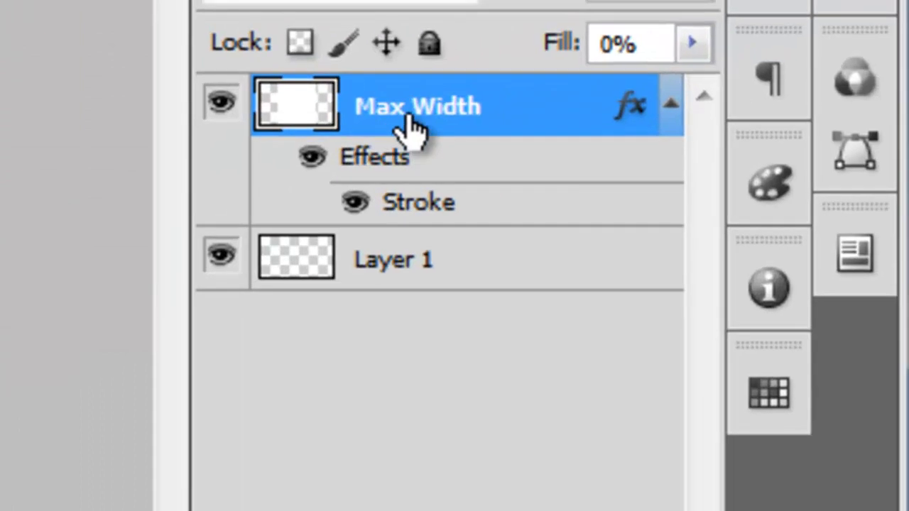
- Rename the Max Width layer to Red Zone
{"action": "double_click", "coordinate": [537, 82]}
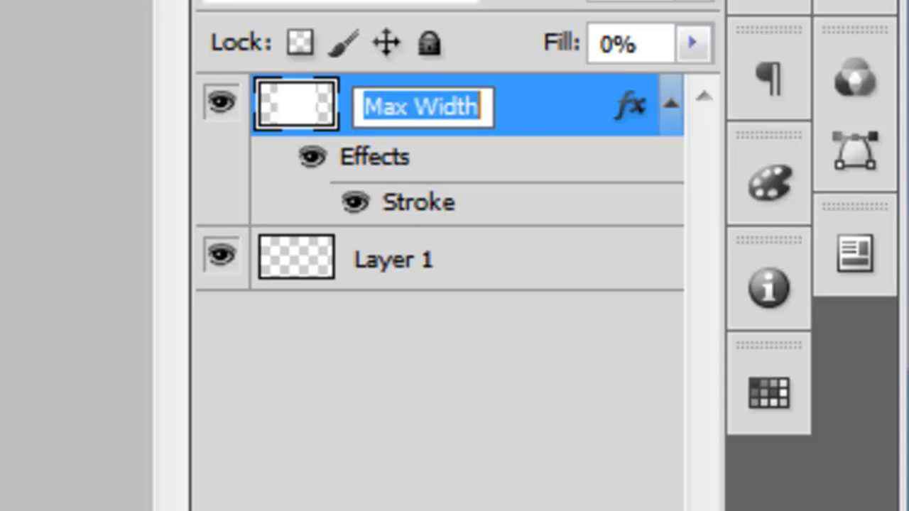
{"action": "type", "text": "R"}
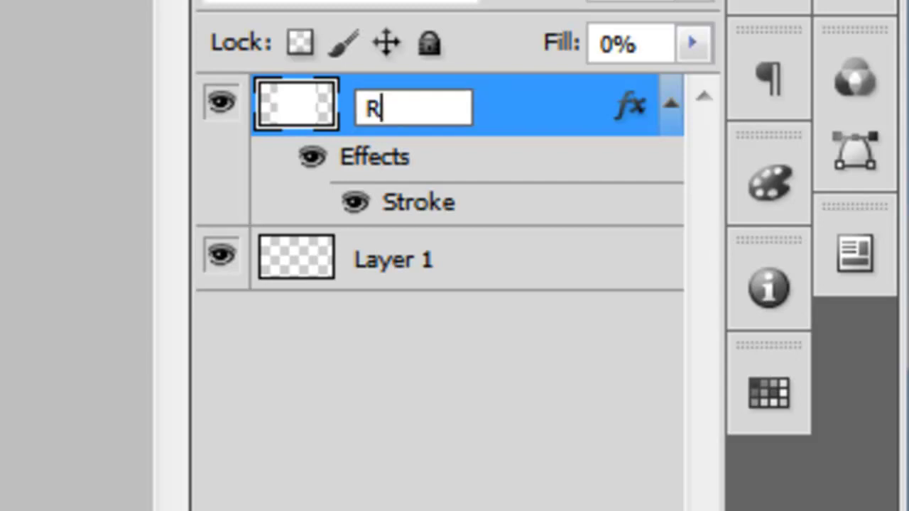
{"action": "type", "text": "ed Zone"}
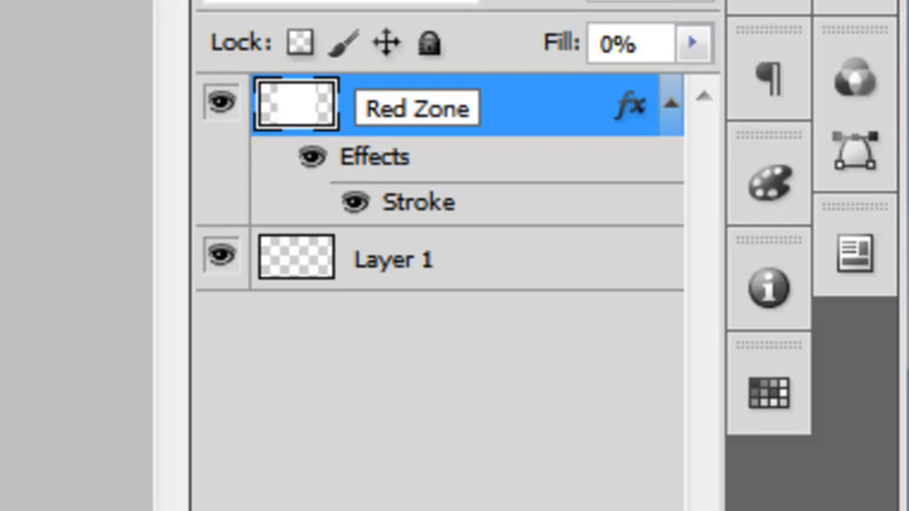
- Add a new layer between Red Zone and Layer 1 and name it Safe Margin
{"action": "left_click", "coordinate": [439, 204]}
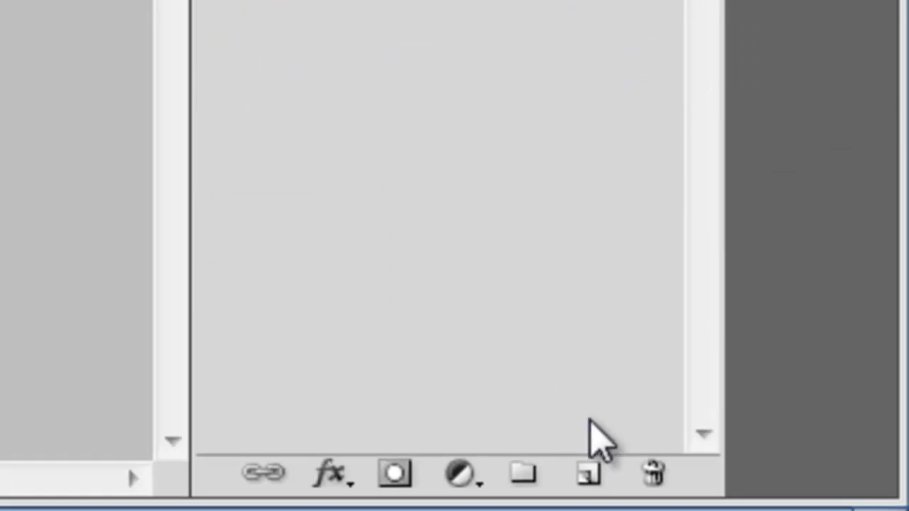
{"action": "left_click", "coordinate": [589, 474]}
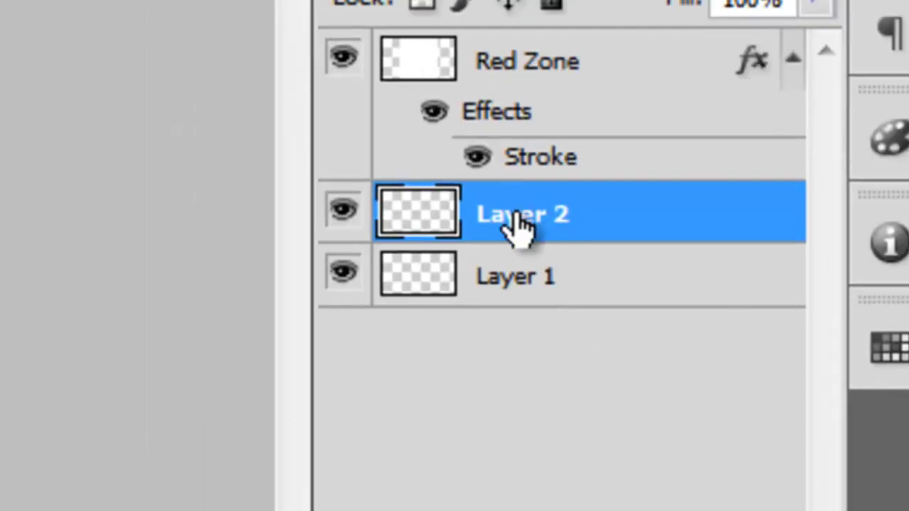
{"action": "double_click", "coordinate": [527, 223]}
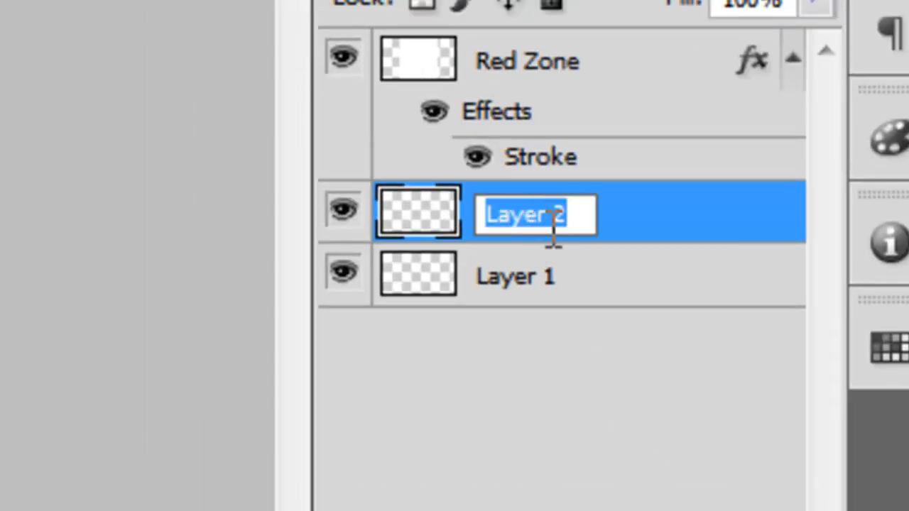
{"action": "type", "text": "Safe"}
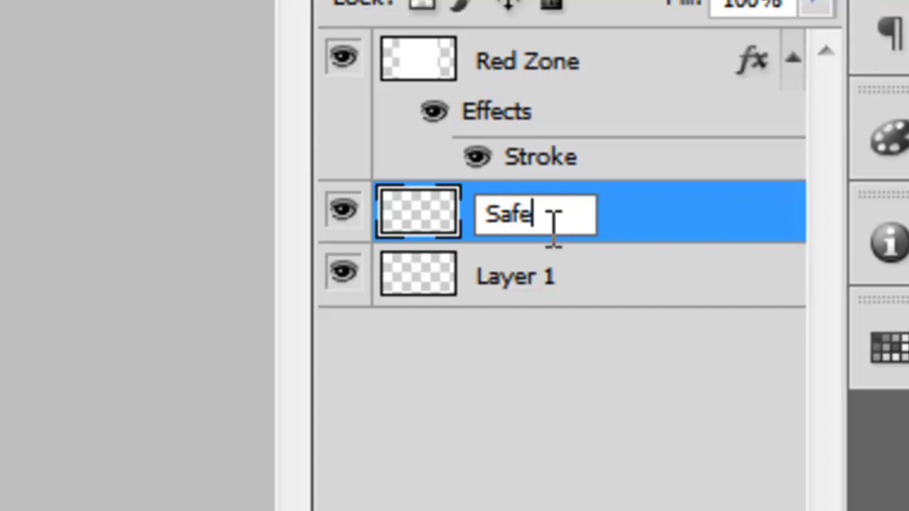
{"action": "type", "text": " Marg"}
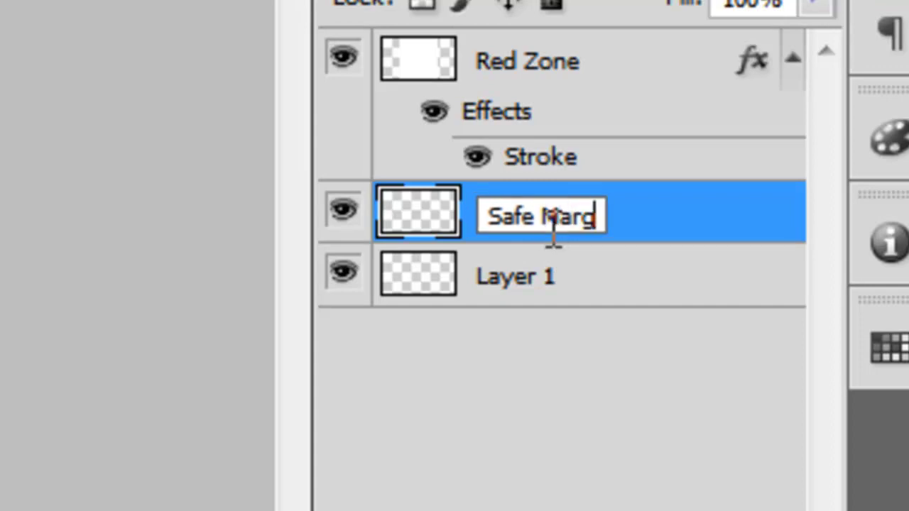
{"action": "type", "text": "in"}
{"action": "key", "text": "Return"}
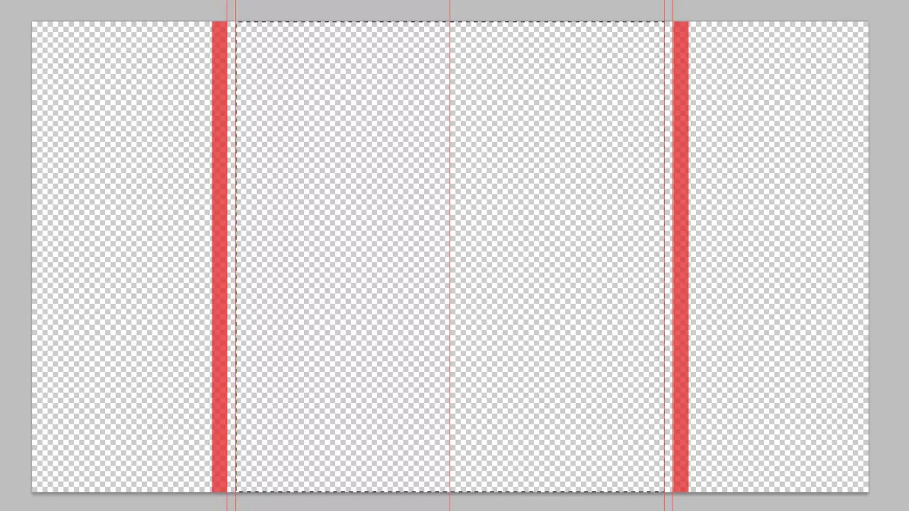
- Fill the full-height area between the two inner margin guides with white on the Safe Margin layer
{"action": "left_click_drag", "start_coordinate": [657, 501], "coordinate": [235, 21]}
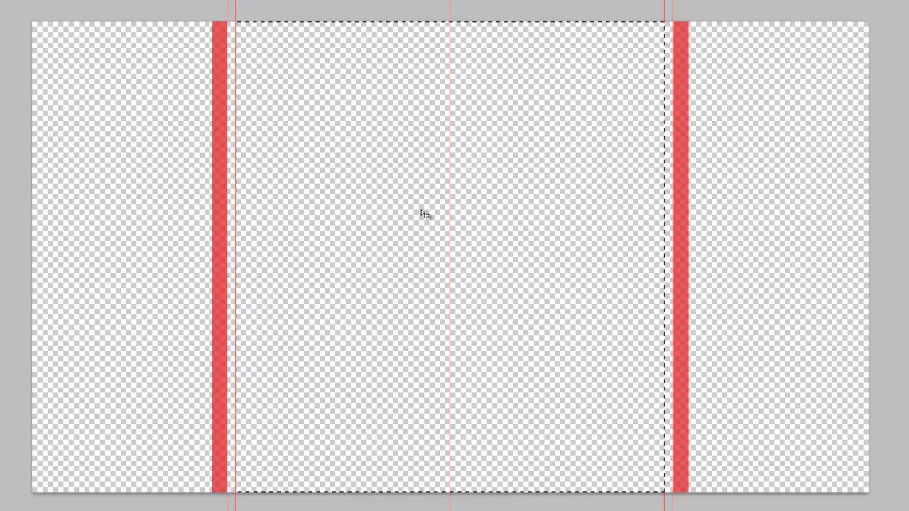
{"action": "key", "text": "g"}
{"action": "left_click", "coordinate": [405, 196]}
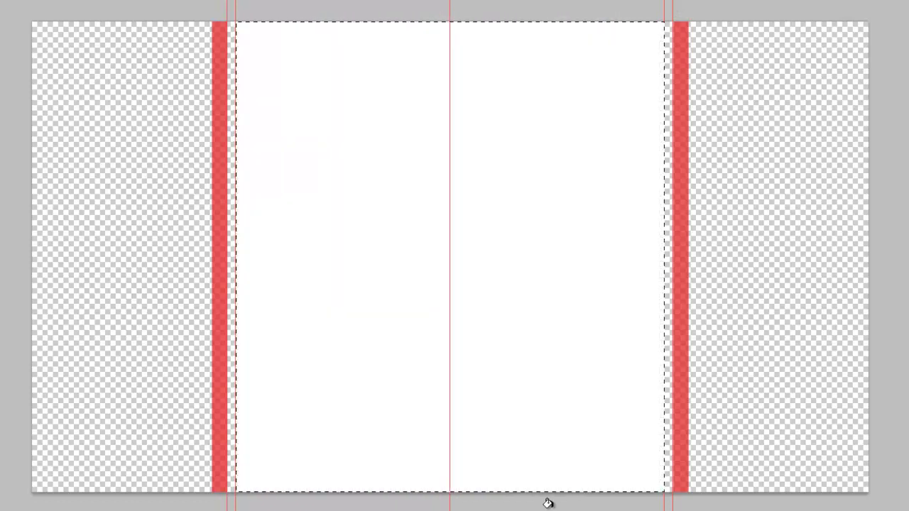
- Clear the selection and add a stroke to the Safe Margin layer with a size of 20 px and 66% opacity
{"action": "key", "text": "m"}
{"action": "left_click", "coordinate": [483, 262]}
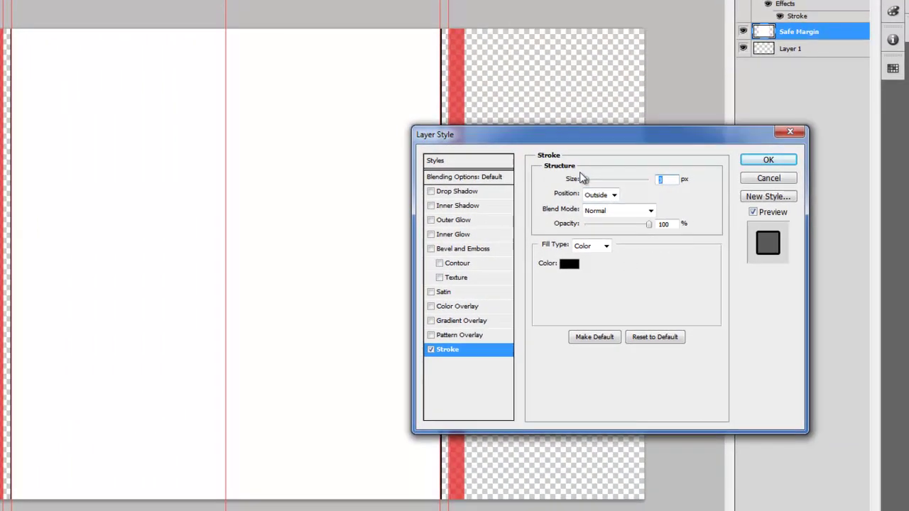
{"action": "left_click_drag", "start_coordinate": [587, 182], "coordinate": [593, 183]}
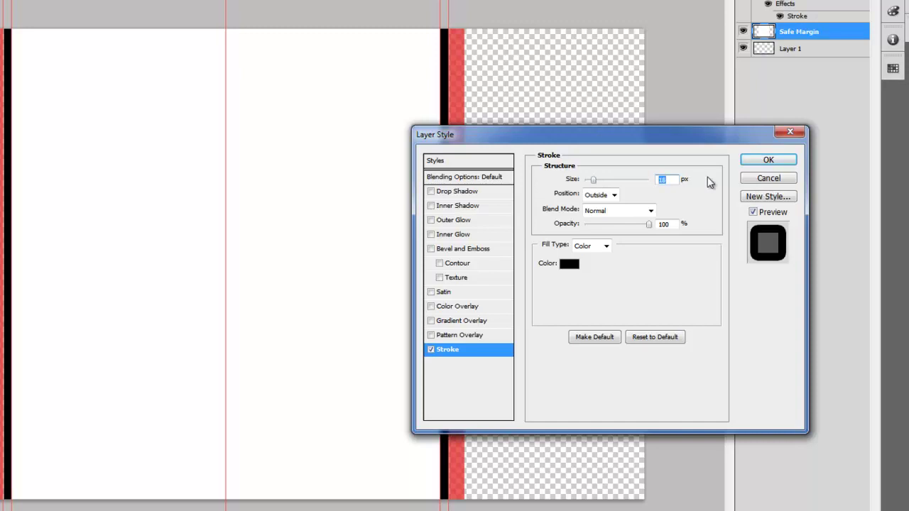
{"action": "type", "text": "20"}
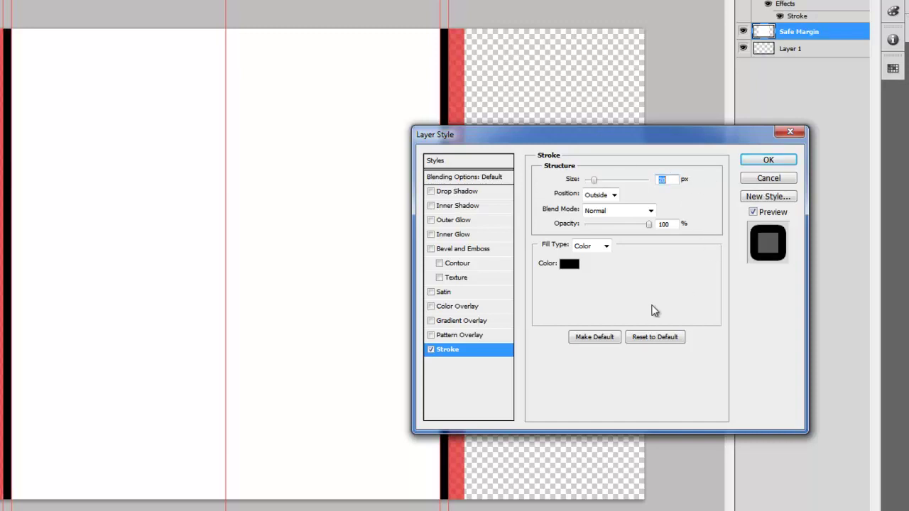
{"action": "mouse_move", "coordinate": [648, 224]}
{"action": "left_mouse_down"}
{"action": "mouse_move", "coordinate": [615, 227]}
{"action": "mouse_move", "coordinate": [628, 228]}
{"action": "left_mouse_up"}
- Set the Safe Margin layer's stroke colour to yellow-orange f2bc00 and apply the layer style
{"action": "left_click", "coordinate": [569, 264]}
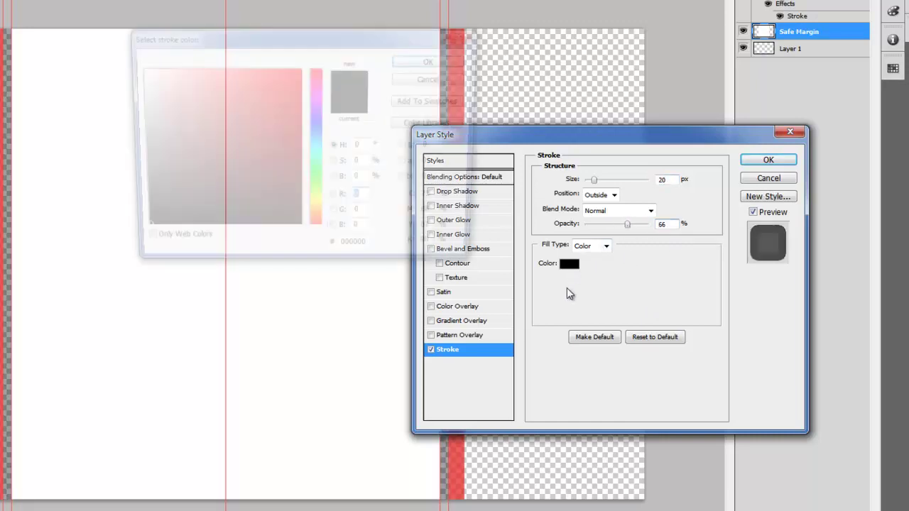
{"action": "left_click_drag", "start_coordinate": [311, 216], "coordinate": [314, 186]}
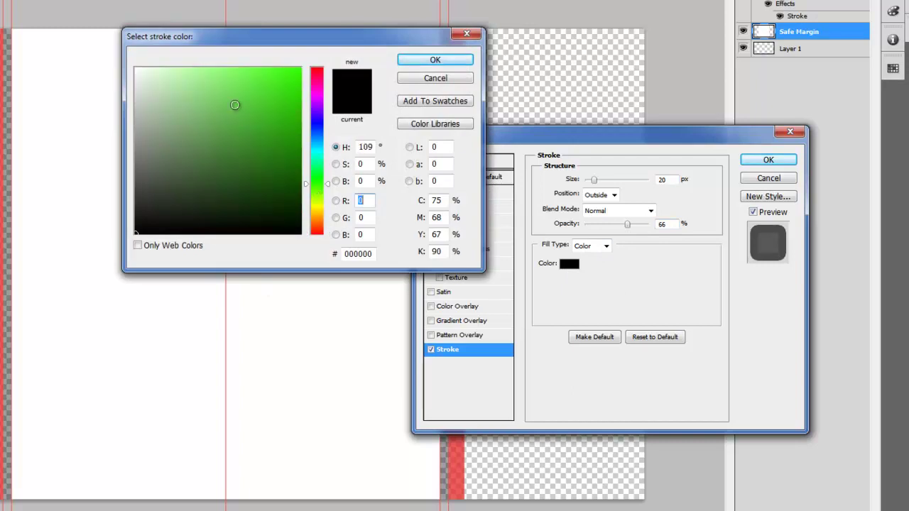
{"action": "left_click", "coordinate": [208, 76]}
{"action": "mouse_move", "coordinate": [208, 77]}
{"action": "left_mouse_down"}
{"action": "mouse_move", "coordinate": [240, 81]}
{"action": "mouse_move", "coordinate": [225, 71]}
{"action": "mouse_move", "coordinate": [198, 74]}
{"action": "left_mouse_up"}
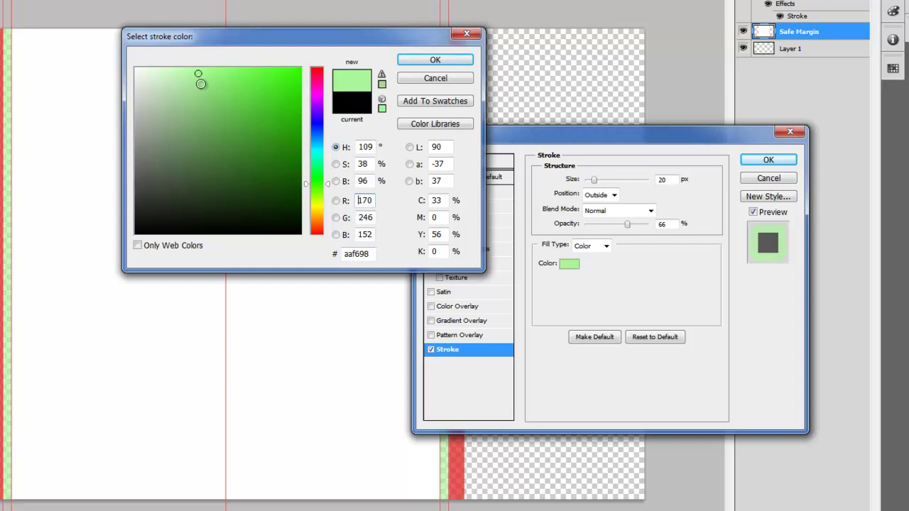
{"action": "left_click_drag", "start_coordinate": [325, 192], "coordinate": [326, 215]}
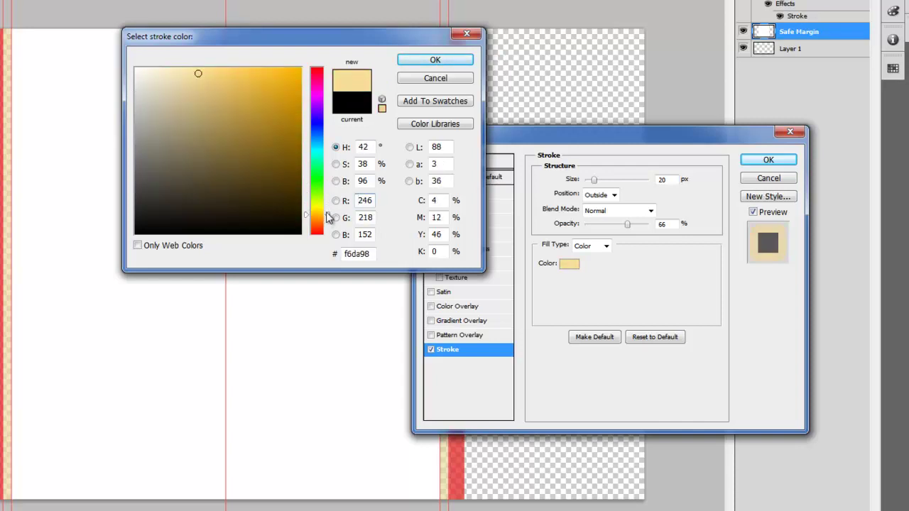
{"action": "left_click_drag", "start_coordinate": [198, 75], "coordinate": [246, 98]}
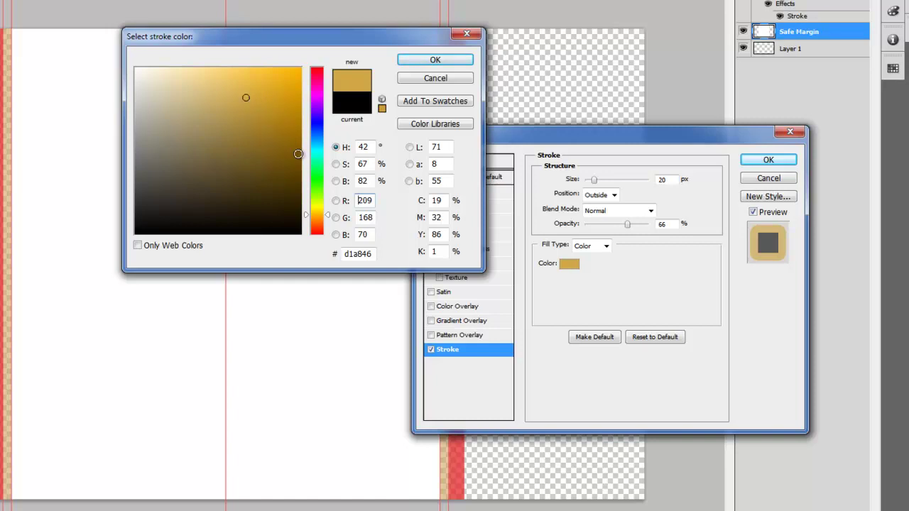
{"action": "mouse_move", "coordinate": [246, 95]}
{"action": "left_mouse_down"}
{"action": "mouse_move", "coordinate": [296, 78]}
{"action": "mouse_move", "coordinate": [303, 83]}
{"action": "left_mouse_up"}
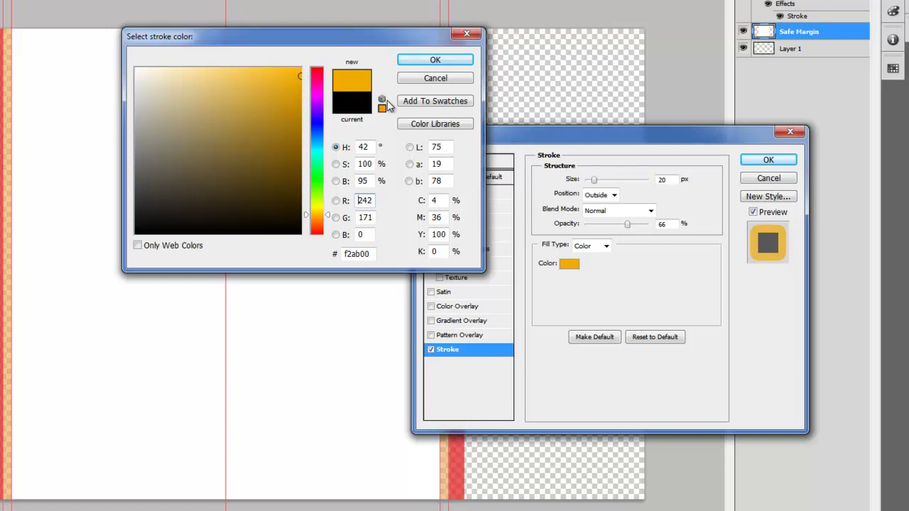
{"action": "left_click", "coordinate": [322, 218]}
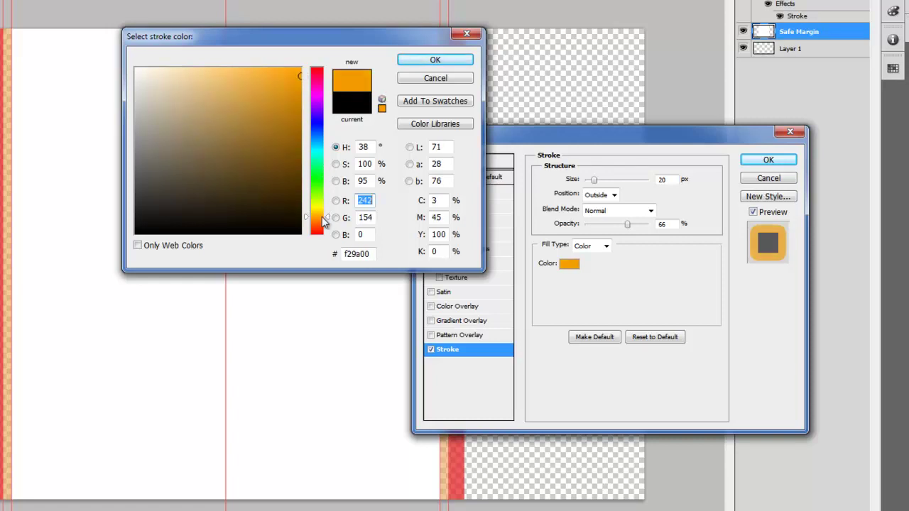
{"action": "left_click_drag", "start_coordinate": [322, 216], "coordinate": [321, 210]}
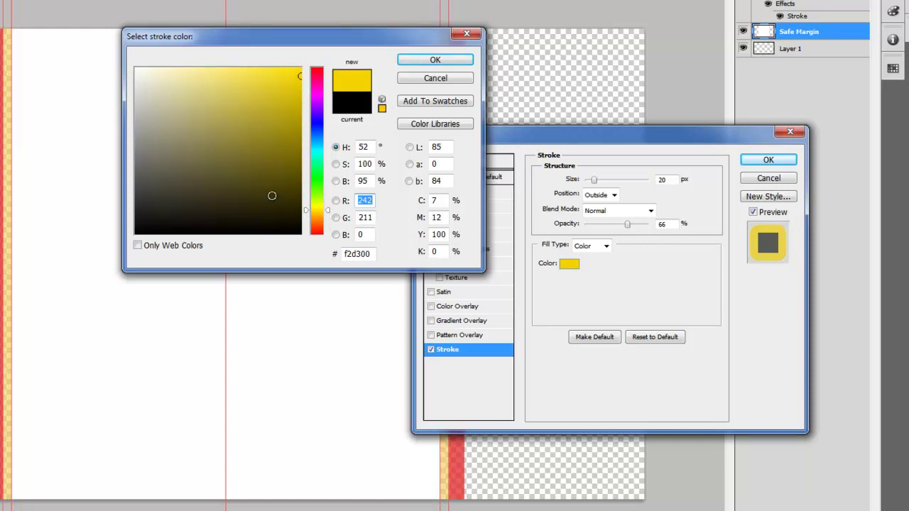
{"action": "left_click_drag", "start_coordinate": [312, 213], "coordinate": [314, 213]}
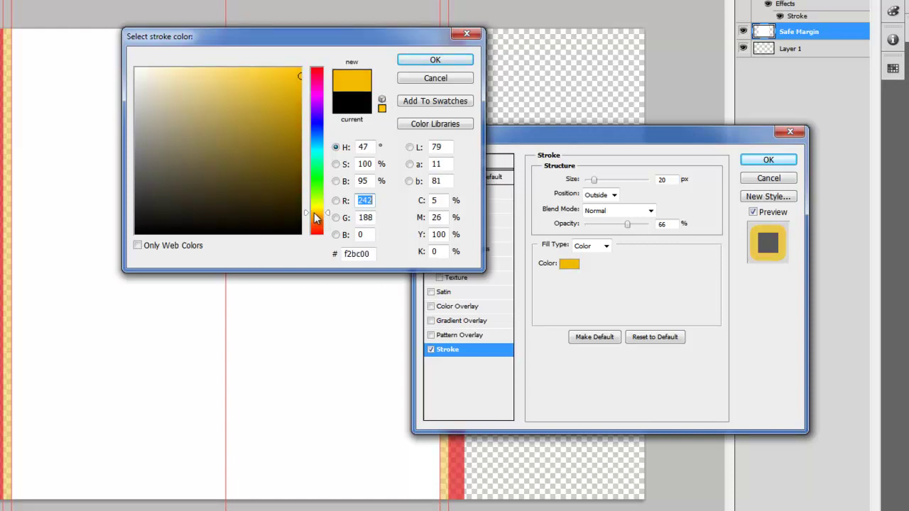
{"action": "left_click", "coordinate": [448, 60]}
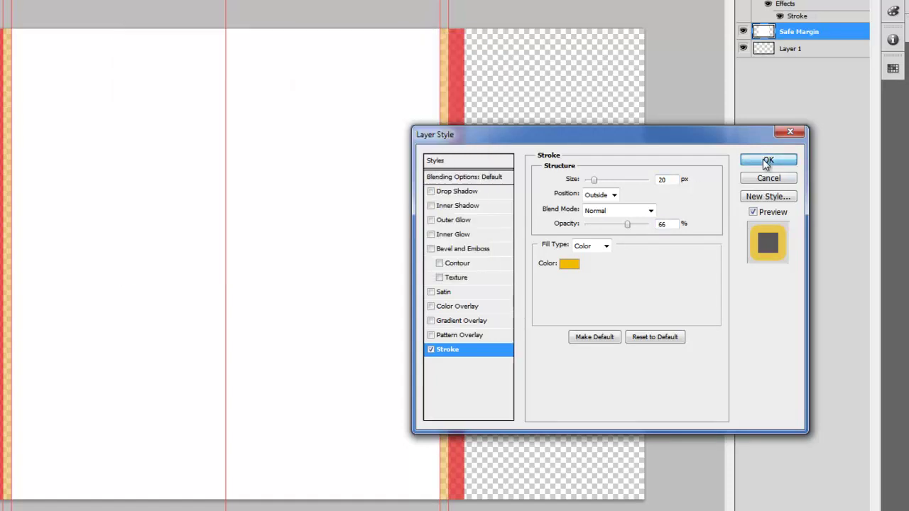
{"action": "left_click", "coordinate": [765, 160]}
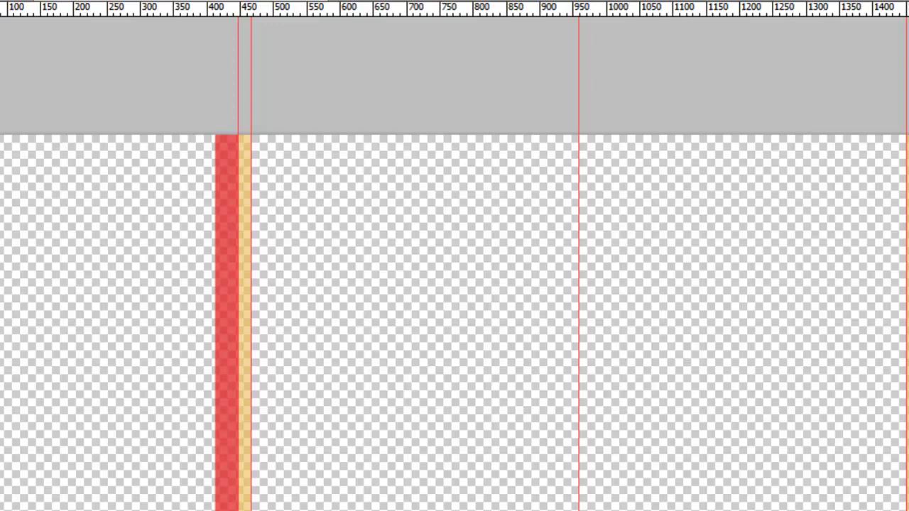
- Draw a selection about 20 px wide against the inner edge of the left orange stripe and place a vertical guide at its inner side
{"action": "key", "text": "F8"}
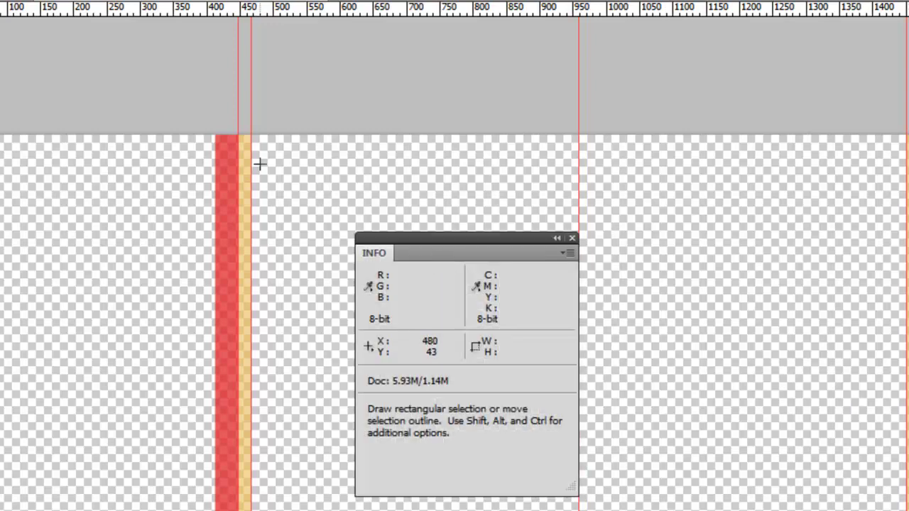
{"action": "left_click_drag", "start_coordinate": [252, 151], "coordinate": [263, 162]}
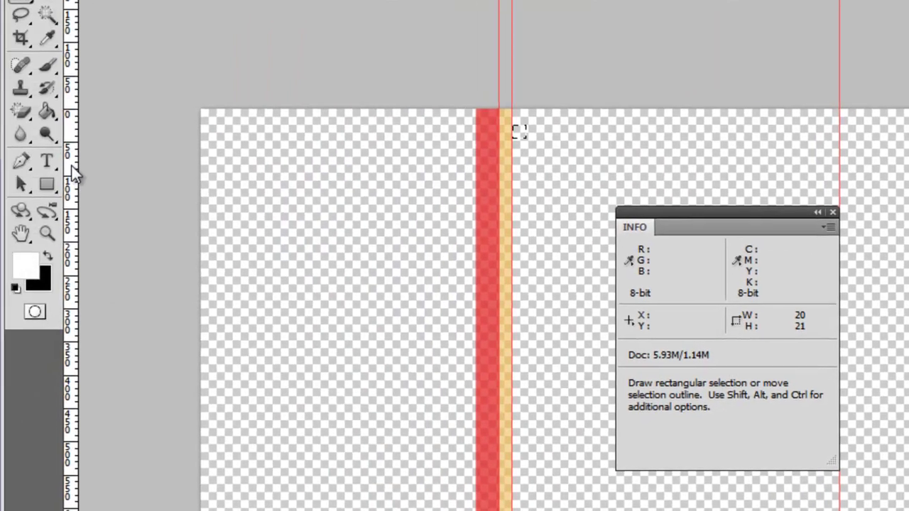
{"action": "left_click_drag", "start_coordinate": [75, 174], "coordinate": [524, 139]}
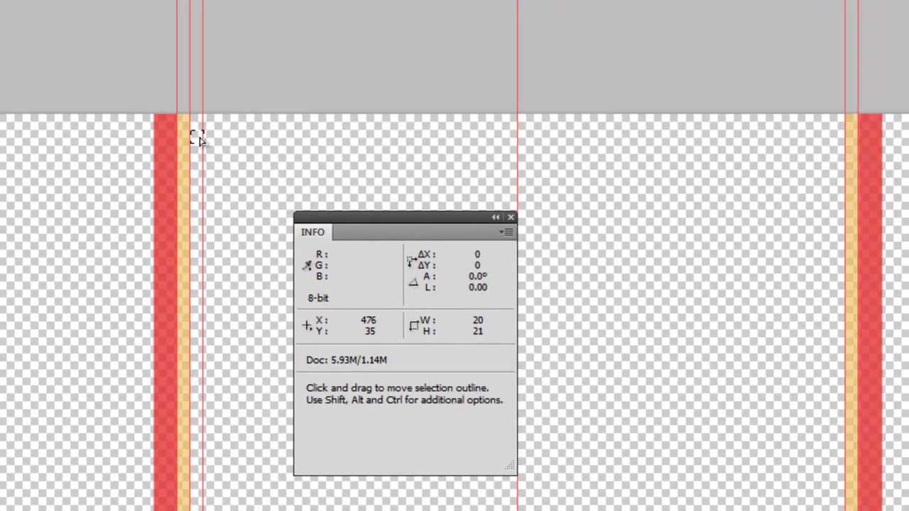
- Move the 20 px selection against the inner edge of the right orange stripe and place a vertical guide at its inner side
{"action": "left_click_drag", "start_coordinate": [520, 137], "coordinate": [817, 139]}
{"action": "left_click_drag", "start_coordinate": [376, 138], "coordinate": [720, 158]}
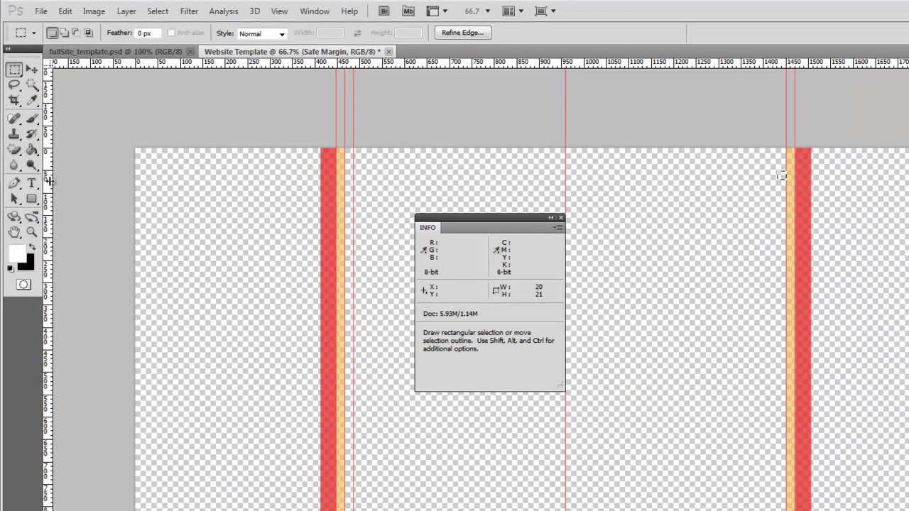
{"action": "left_click_drag", "start_coordinate": [50, 180], "coordinate": [778, 183]}
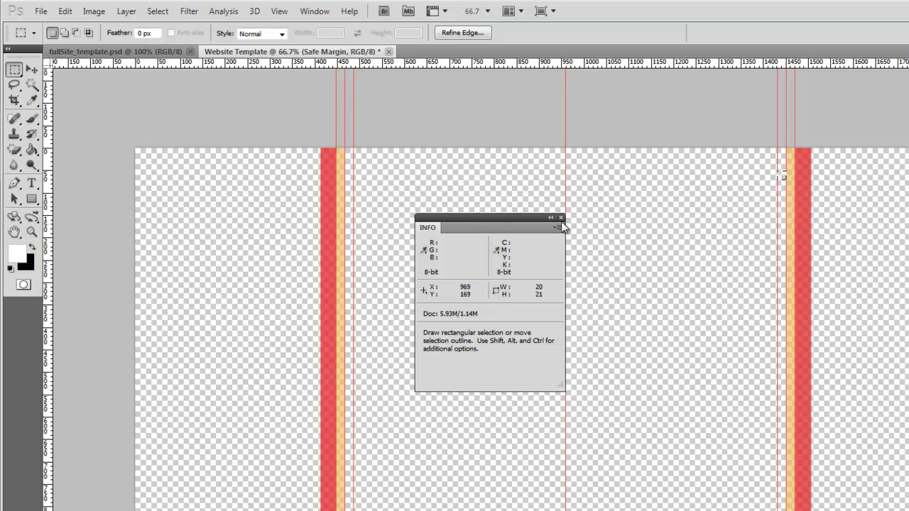
{"action": "left_click_drag", "start_coordinate": [423, 229], "coordinate": [510, 230]}
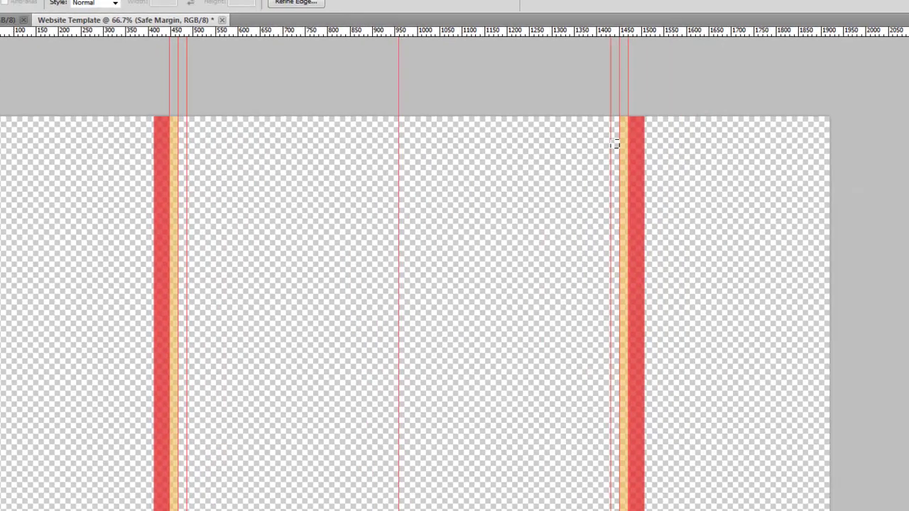
- Add a new layer below Safe Margin and rename the Safe Margin layer to Caution Zone
{"action": "left_click", "coordinate": [866, 74]}
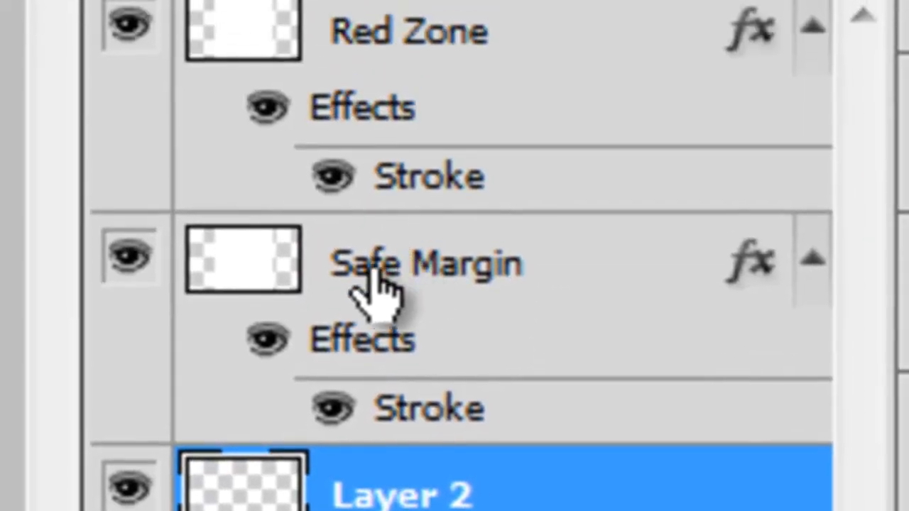
{"action": "double_click", "coordinate": [400, 15]}
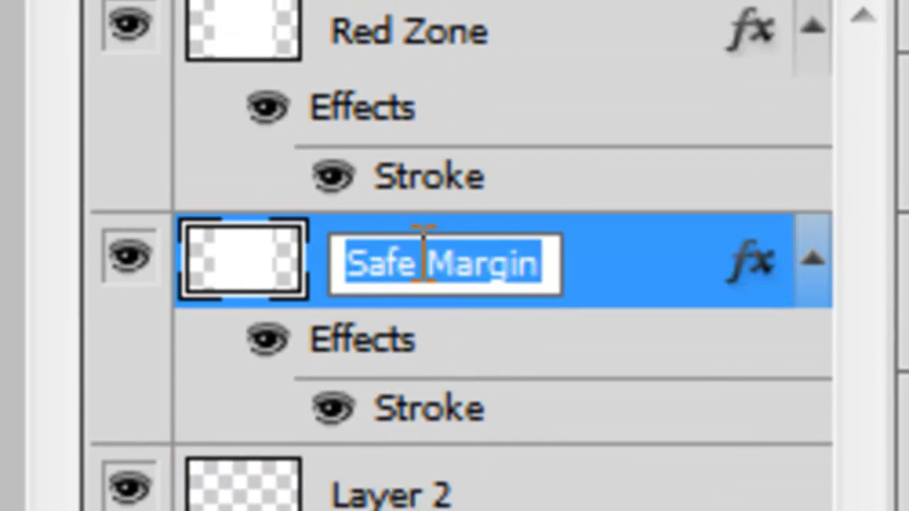
{"action": "left_click", "coordinate": [416, 261]}
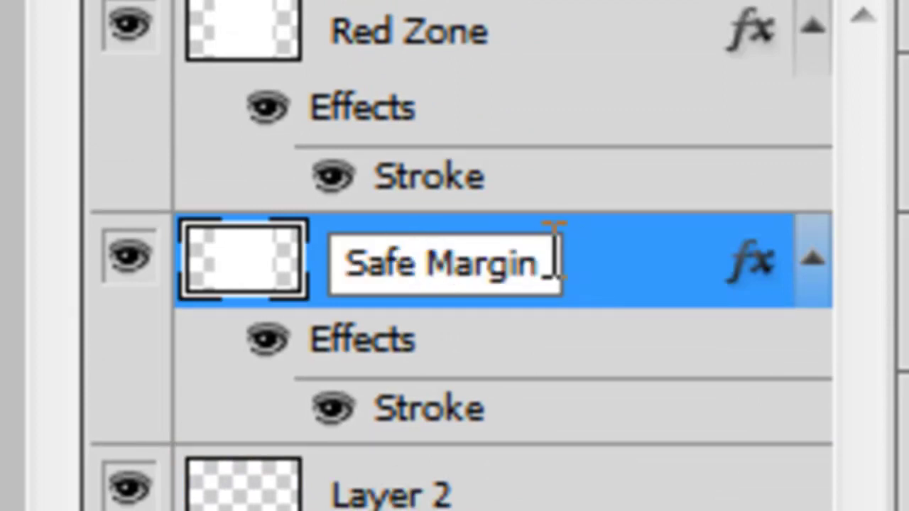
{"action": "key", "text": "ctrl+a"}
{"action": "type", "text": "Ca"}
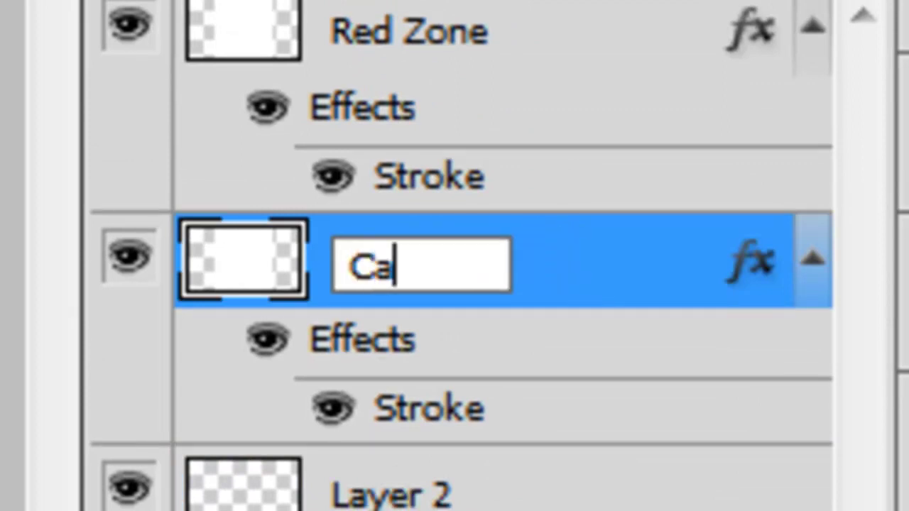
{"action": "type", "text": "ution Zone"}
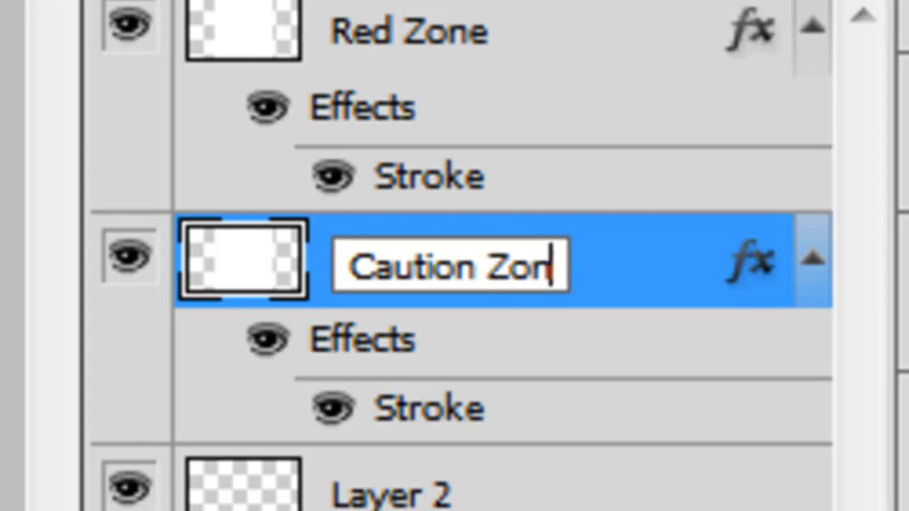
{"action": "key", "text": "Return"}
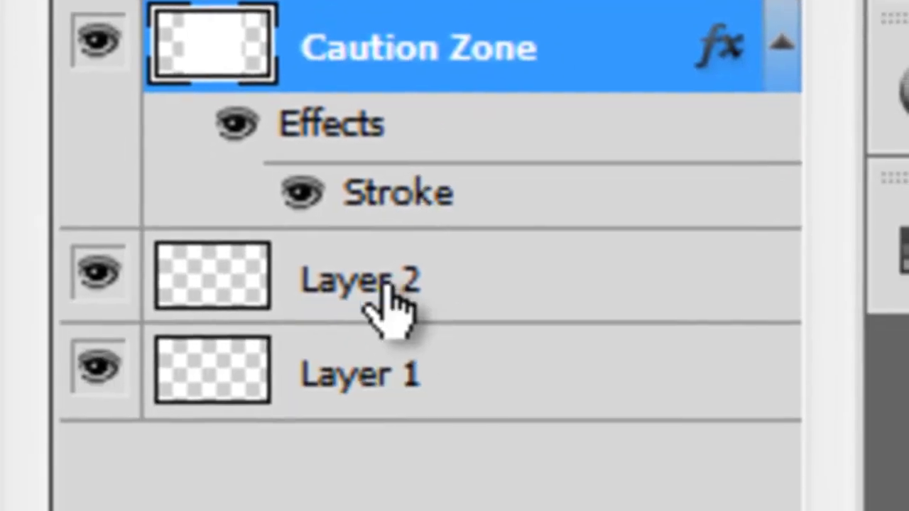
- Rename Layer 2 to Safe Zone and make it the active layer
{"action": "double_click", "coordinate": [415, 495]}
{"action": "type", "text": "Saf"}
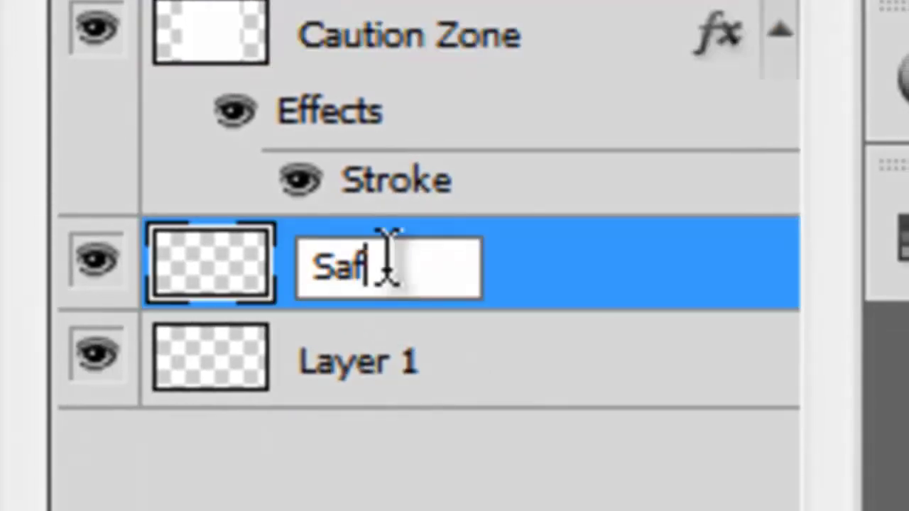
{"action": "type", "text": "e Zone"}
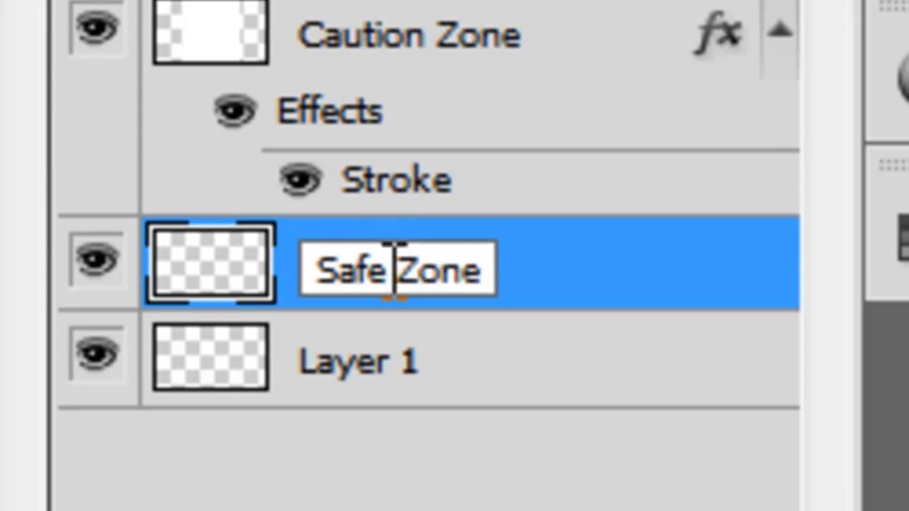
{"action": "left_click", "coordinate": [477, 387]}
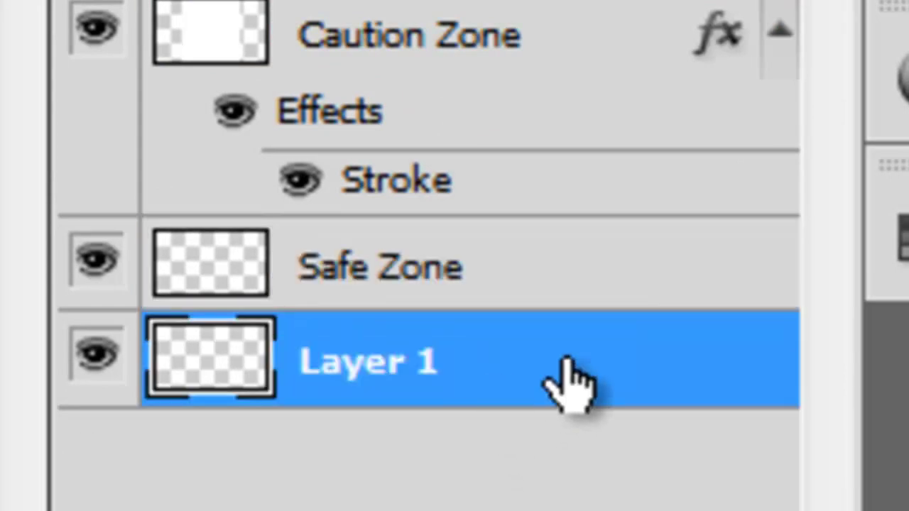
{"action": "left_click", "coordinate": [546, 284]}
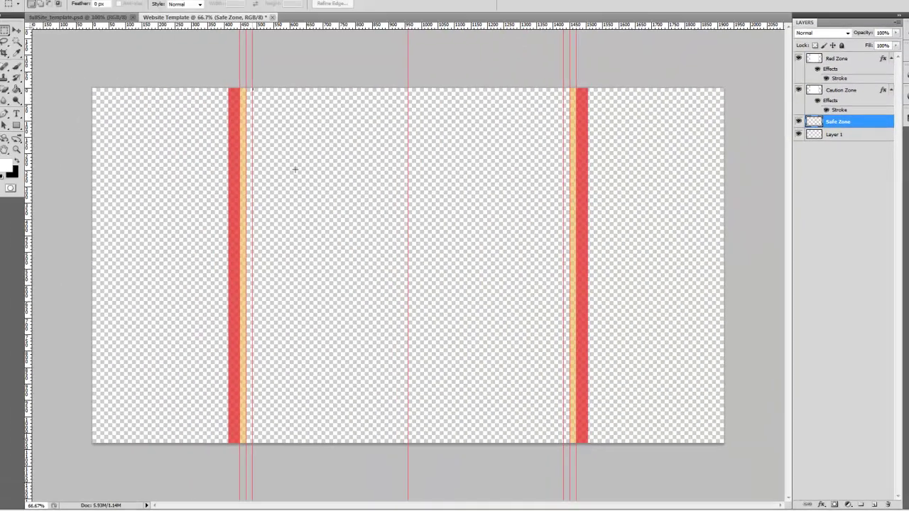
- Fill the full-height area between the two innermost guides with white on the Safe Zone layer, then clear the selection
{"action": "left_click_drag", "start_coordinate": [258, 90], "coordinate": [567, 444]}
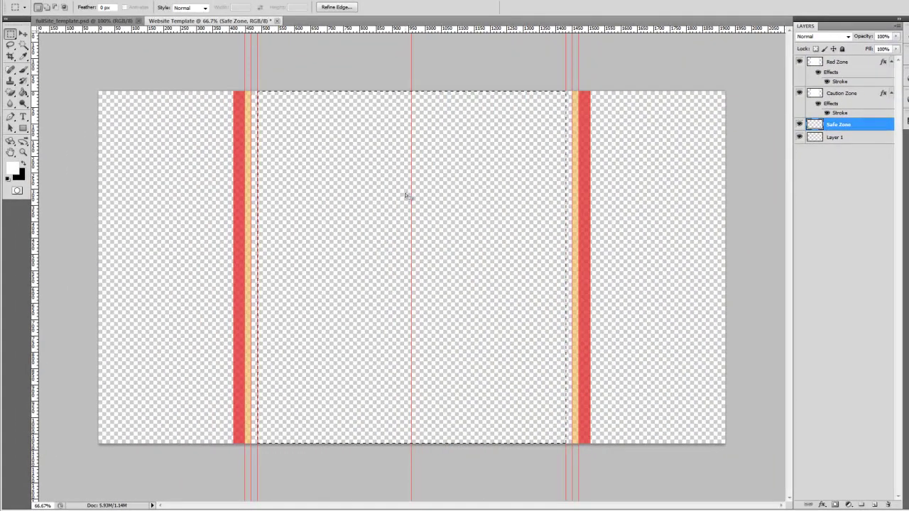
{"action": "key", "text": "g"}
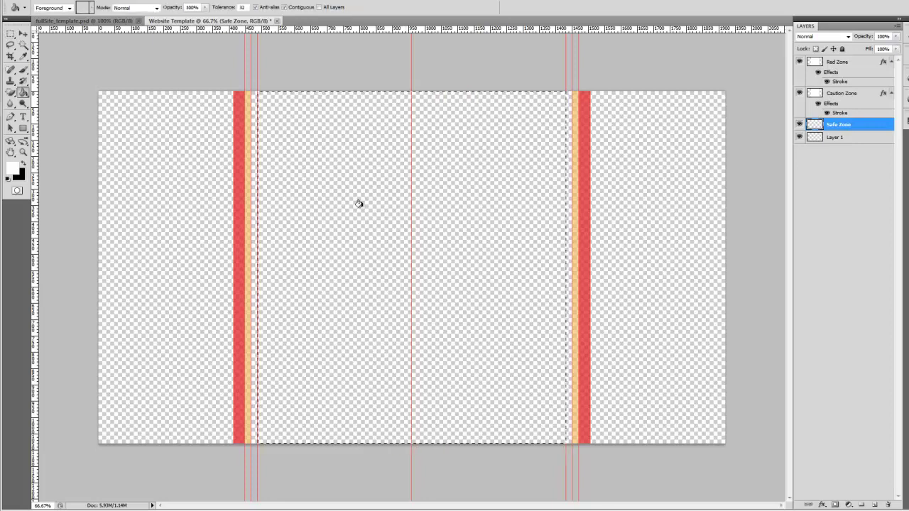
{"action": "left_click", "coordinate": [367, 201]}
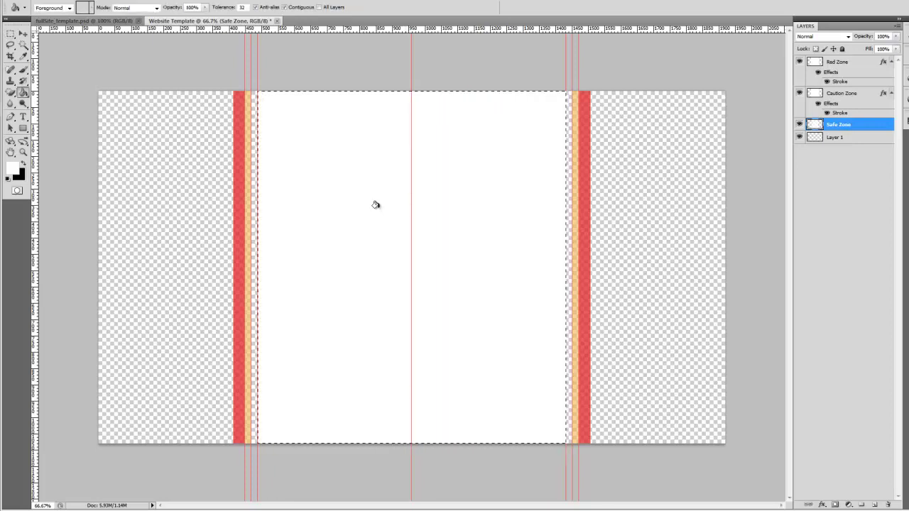
{"action": "key", "text": "m"}
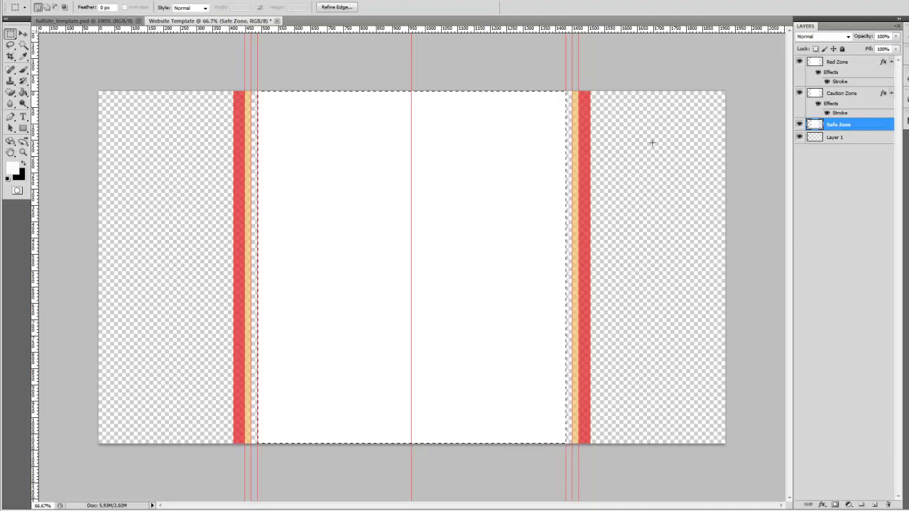
{"action": "key", "text": "ctrl+d"}
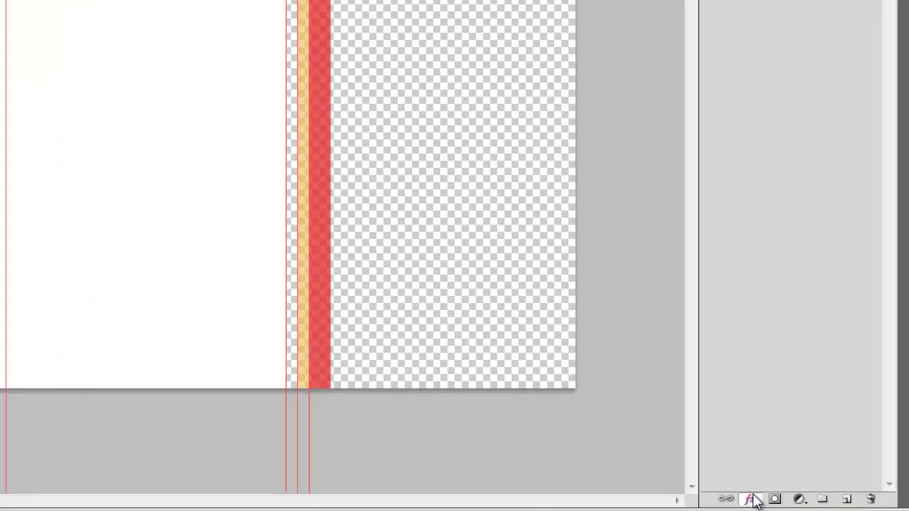
- Add a stroke effect to the Safe Zone layer and make its colour pure bright green
{"action": "left_click", "coordinate": [822, 504]}
{"action": "left_click", "coordinate": [845, 495]}
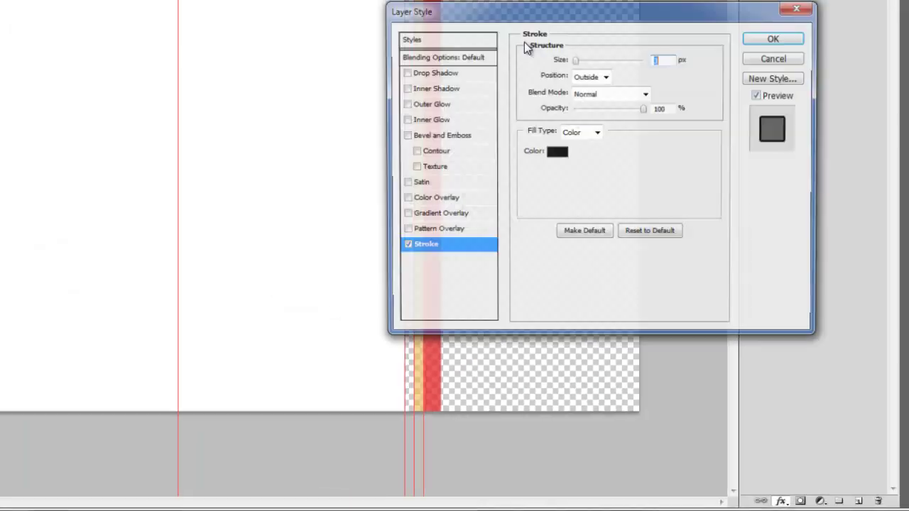
{"action": "left_click", "coordinate": [617, 214]}
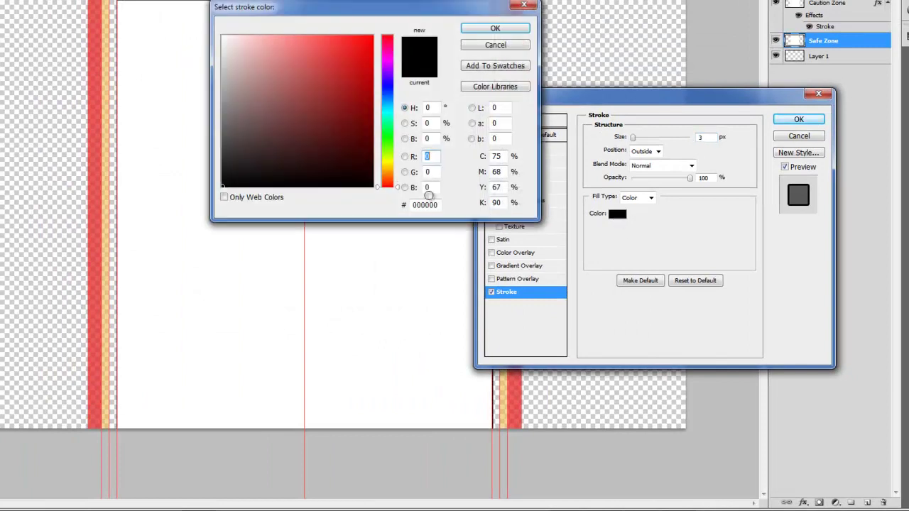
{"action": "left_click", "coordinate": [388, 139]}
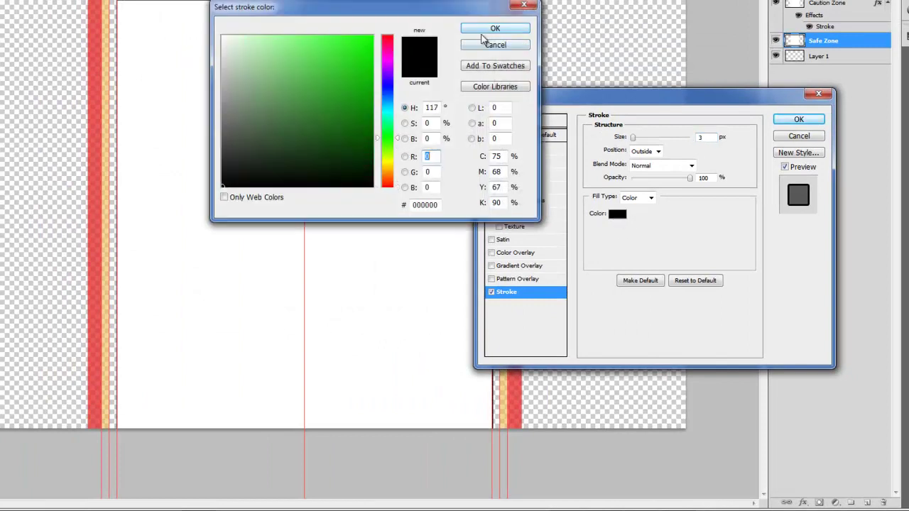
{"action": "mouse_move", "coordinate": [333, 106]}
{"action": "left_mouse_down"}
{"action": "mouse_move", "coordinate": [355, 89]}
{"action": "mouse_move", "coordinate": [374, 35]}
{"action": "left_mouse_up"}
{"action": "left_click", "coordinate": [495, 28]}
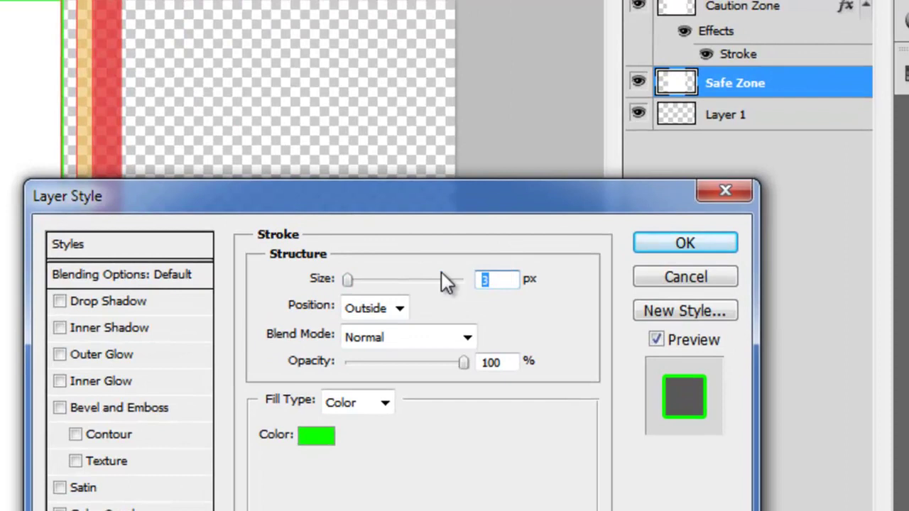
- Set the green stroke to 20 px, outside position and 72% opacity, and apply the layer style
{"action": "type", "text": "20"}
{"action": "key", "text": "Tab"}
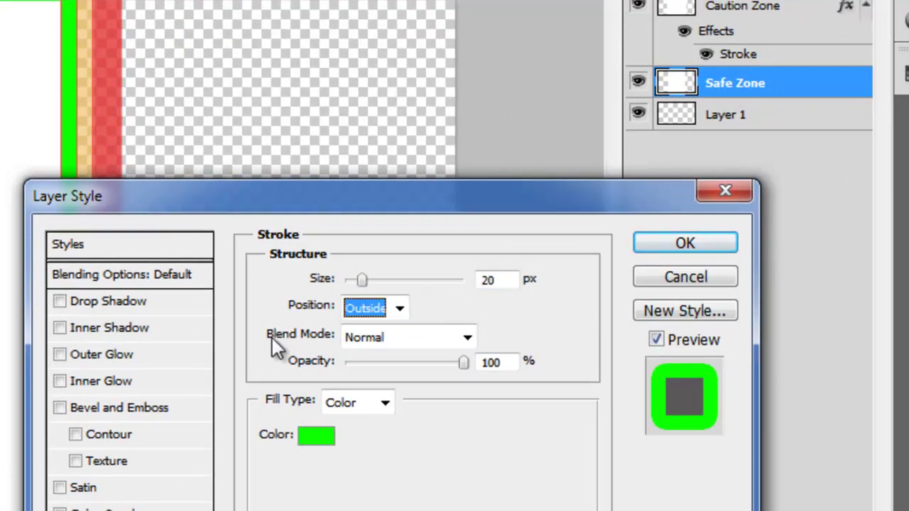
{"action": "key", "text": "shift+Tab"}
{"action": "left_click_drag", "start_coordinate": [466, 366], "coordinate": [433, 362]}
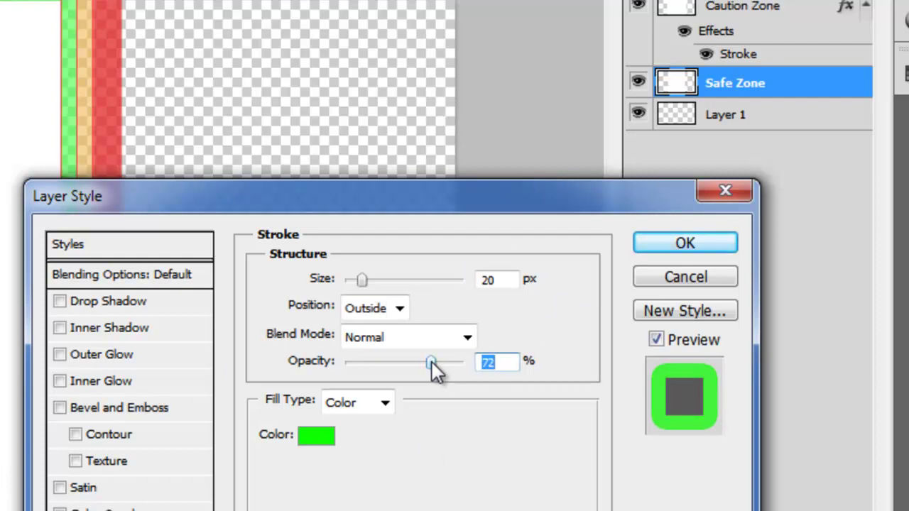
{"action": "left_click", "coordinate": [693, 248]}
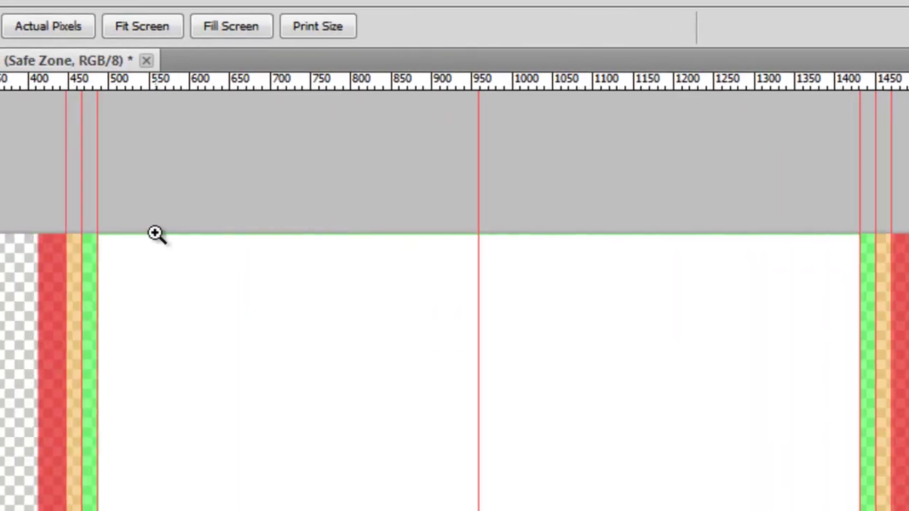
- Select the Red, Caution and Safe Zone layers together and stretch them vertically to about 106.6% height, past the canvas's upper and lower edges
{"action": "left_click_drag", "start_coordinate": [154, 236], "coordinate": [210, 343]}
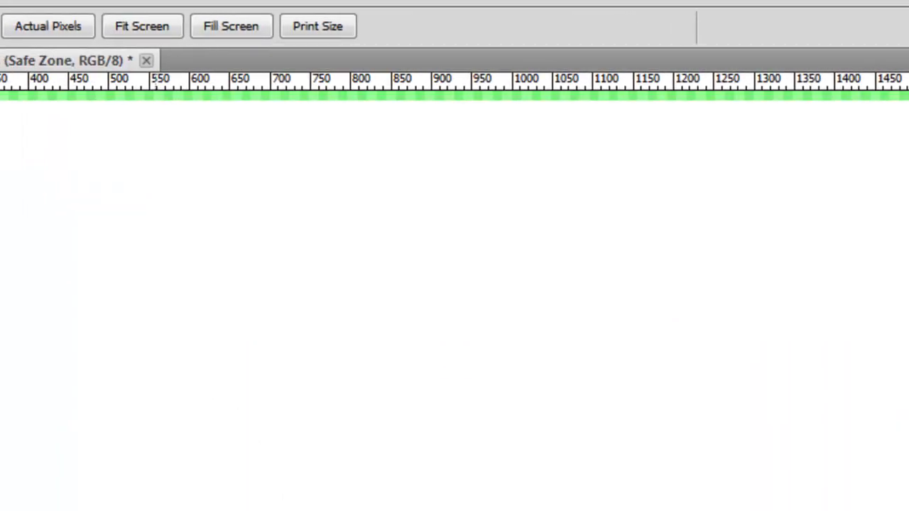
{"action": "left_click_drag", "start_coordinate": [33, 439], "coordinate": [284, 439]}
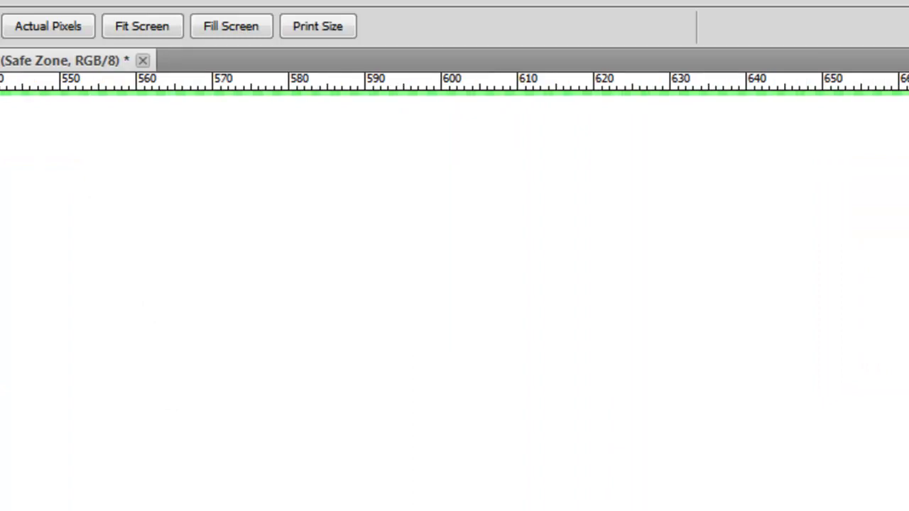
{"action": "key", "text": "ctrl+1"}
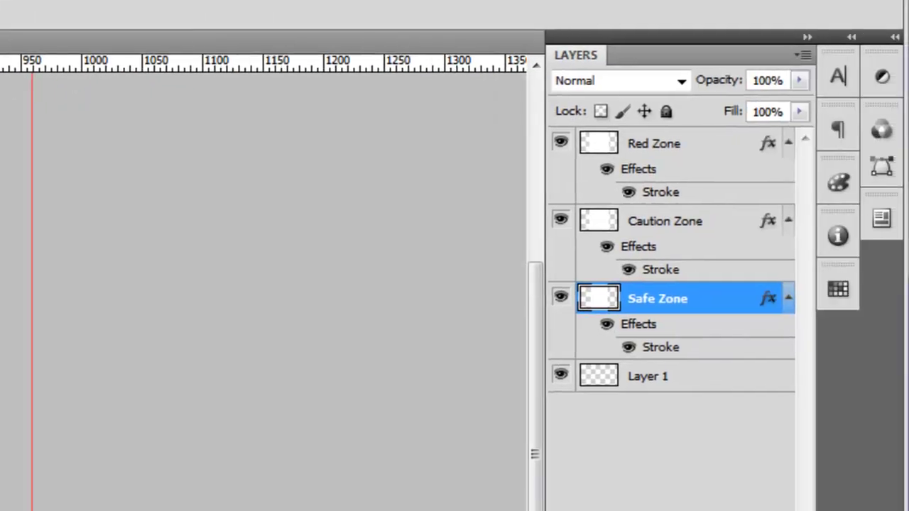
{"action": "scroll", "coordinate": [272, 284], "scroll_direction": "right", "scroll_amount": 10}
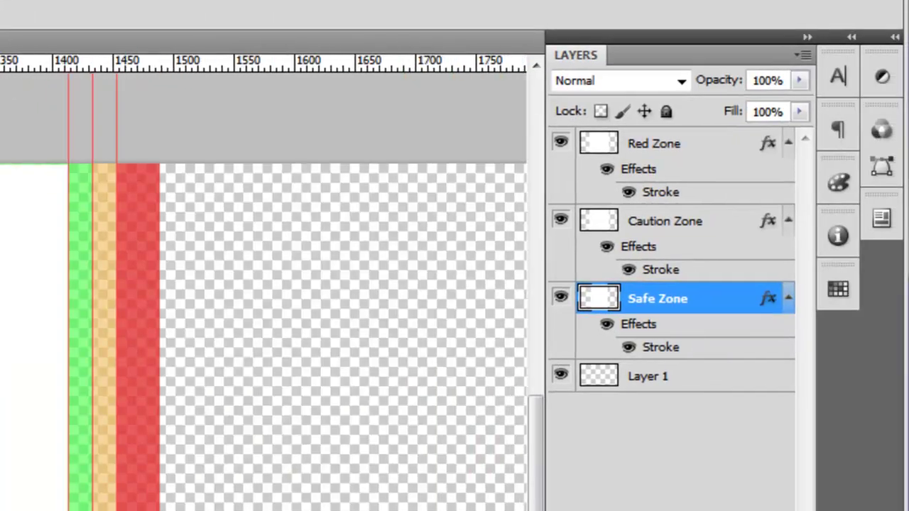
{"action": "left_click", "coordinate": [31, 492], "text": "alt"}
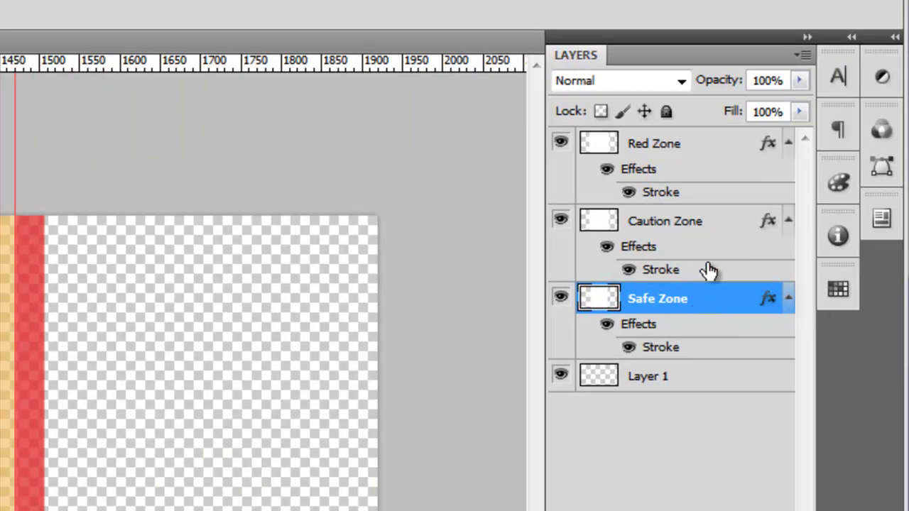
{"action": "left_click", "coordinate": [721, 222], "text": "ctrl"}
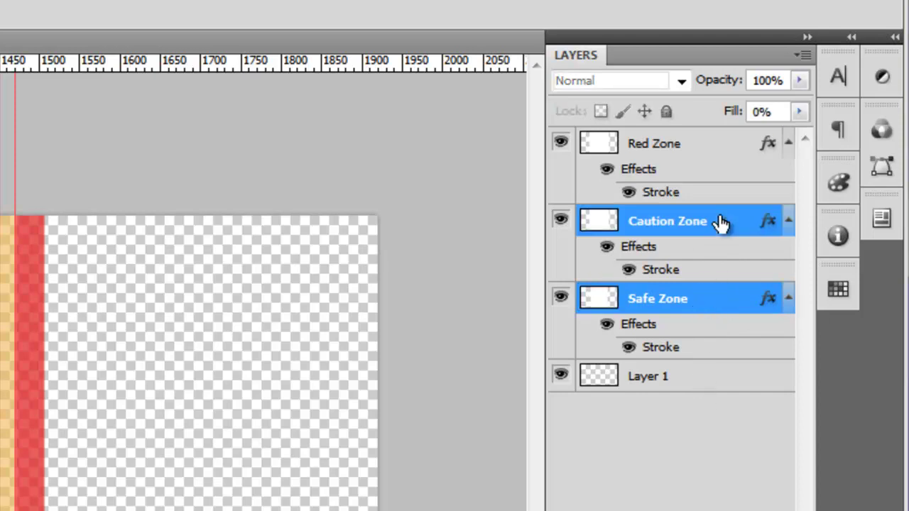
{"action": "left_click", "coordinate": [725, 148], "text": "ctrl"}
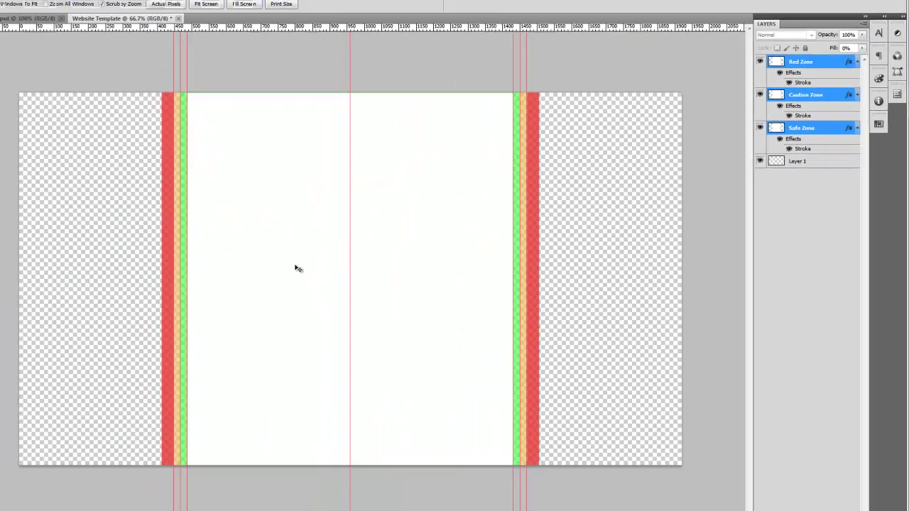
{"action": "key", "text": "ctrl+t"}
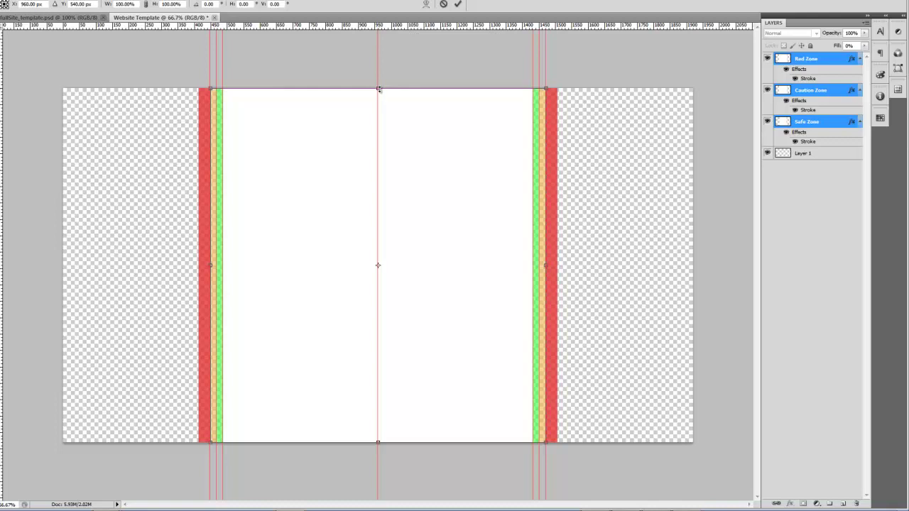
{"action": "left_click_drag", "start_coordinate": [378, 88], "coordinate": [377, 74]}
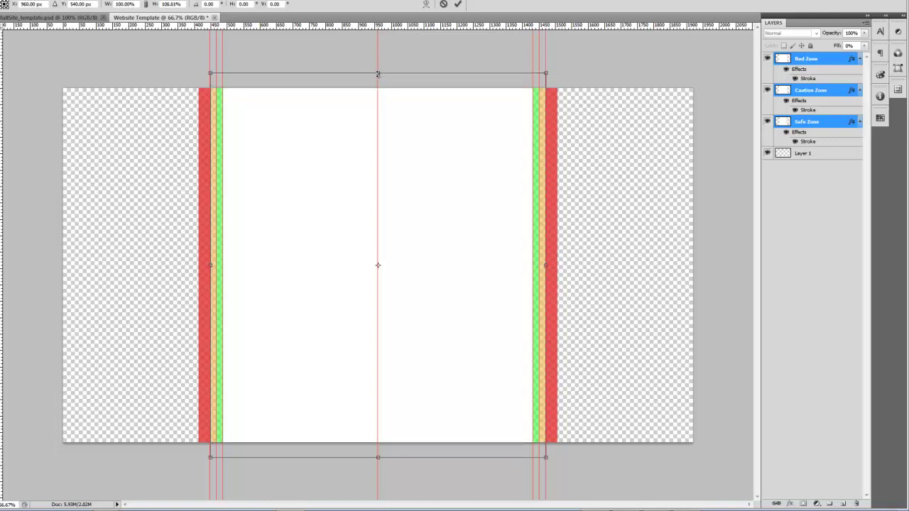
{"action": "key", "text": "z"}
{"action": "key", "text": "Return"}
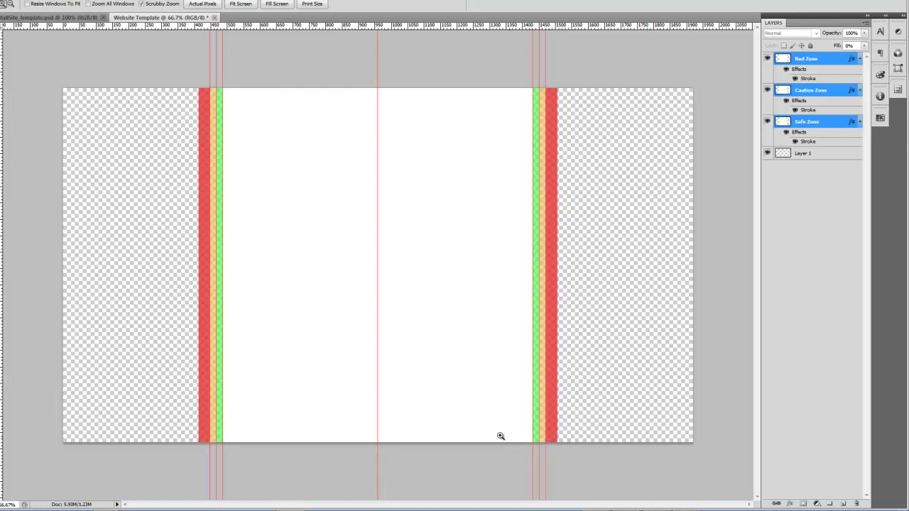
- Make only the Red Zone layer active and collapse the effects lists of the three zone layers
{"action": "left_click", "coordinate": [817, 60]}
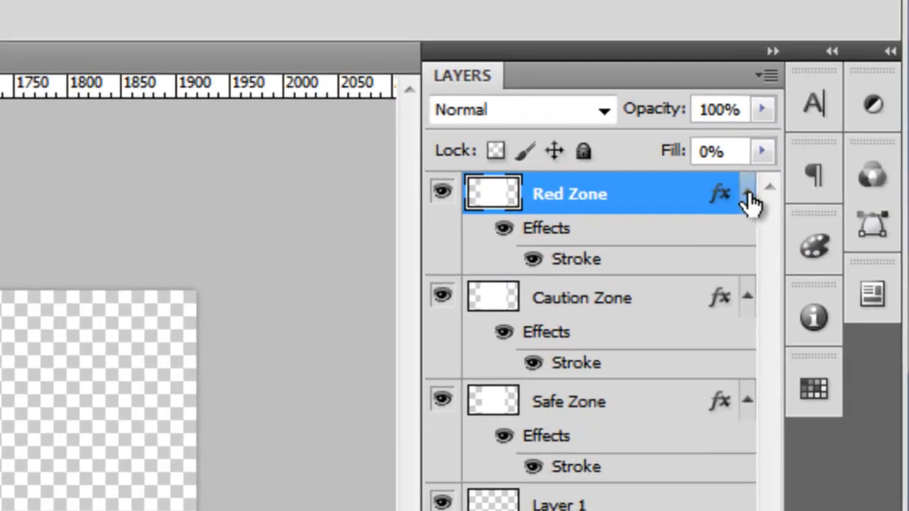
{"action": "left_click", "coordinate": [749, 199]}
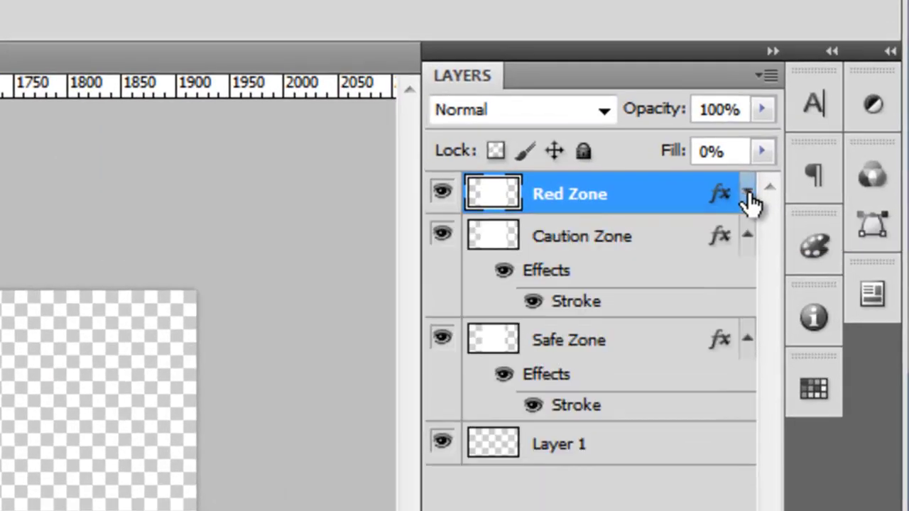
{"action": "left_click", "coordinate": [748, 235]}
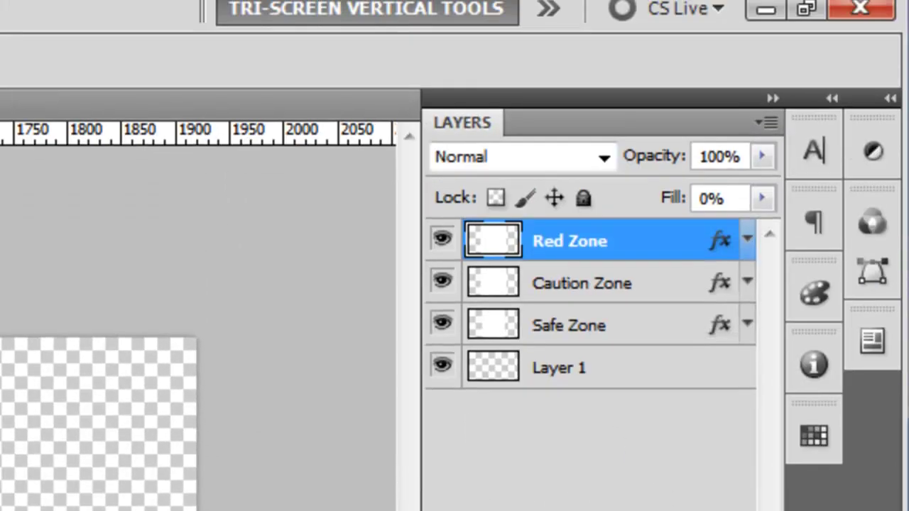
- Create a new layer group above Red Zone and name it Guide Zones
{"action": "left_click", "coordinate": [655, 489]}
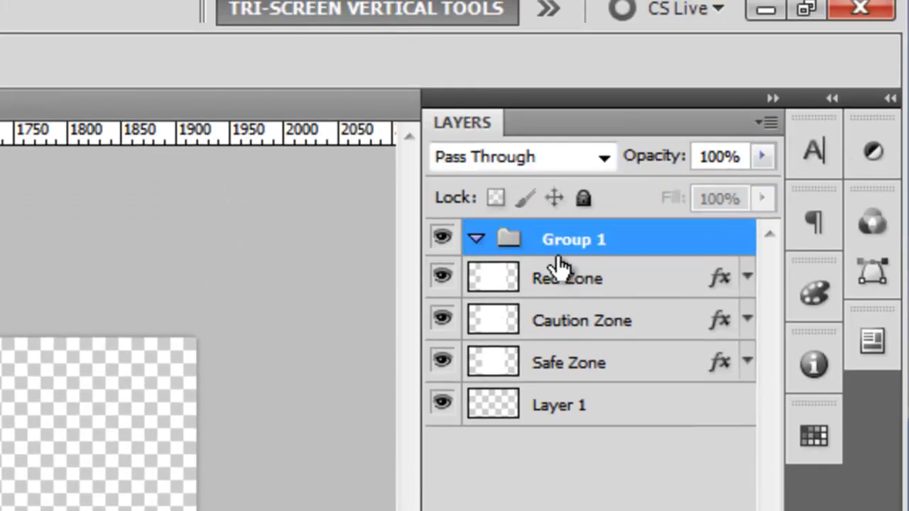
{"action": "double_click", "coordinate": [592, 241]}
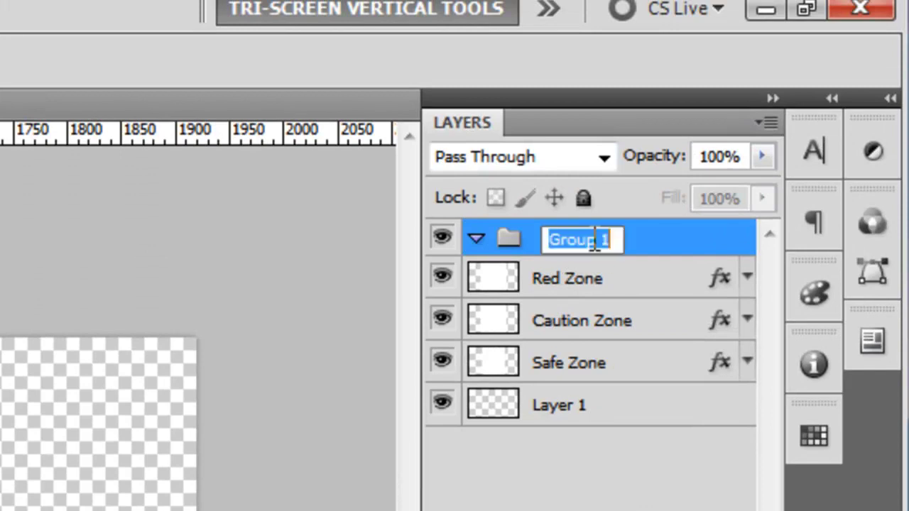
{"action": "key", "text": "BackSpace"}
{"action": "type", "text": "Guide Zones"}
{"action": "key", "text": "Return"}
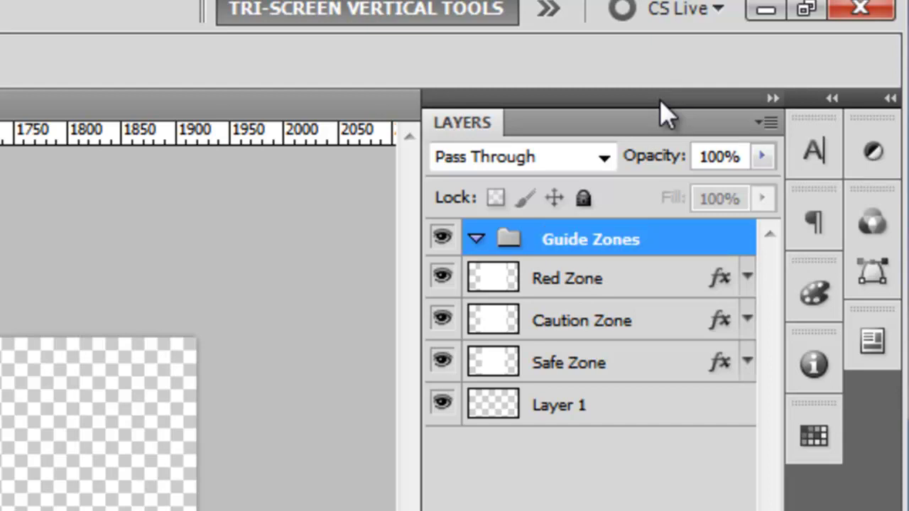
- Move the Red Zone, Caution Zone and Safe Zone layers into the Guide Zones group and collapse the group
{"action": "left_click", "coordinate": [620, 287]}
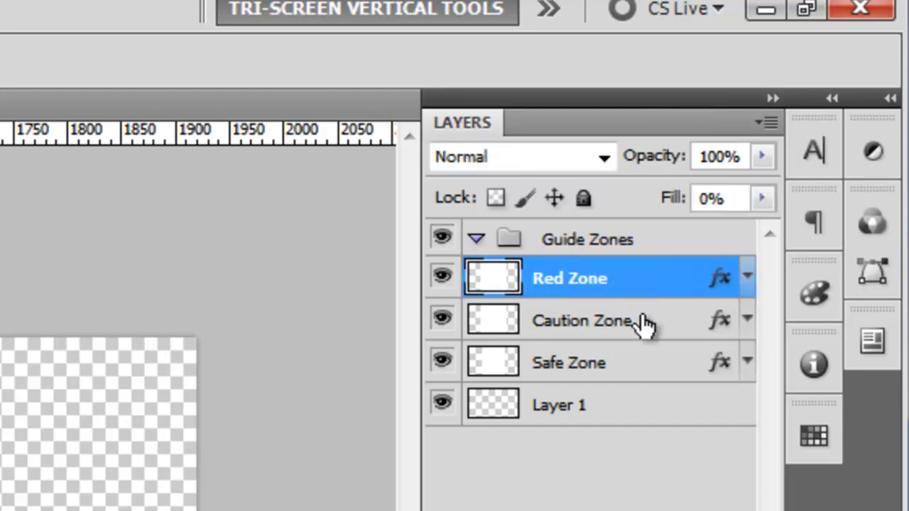
{"action": "left_click", "coordinate": [641, 367], "text": "shift"}
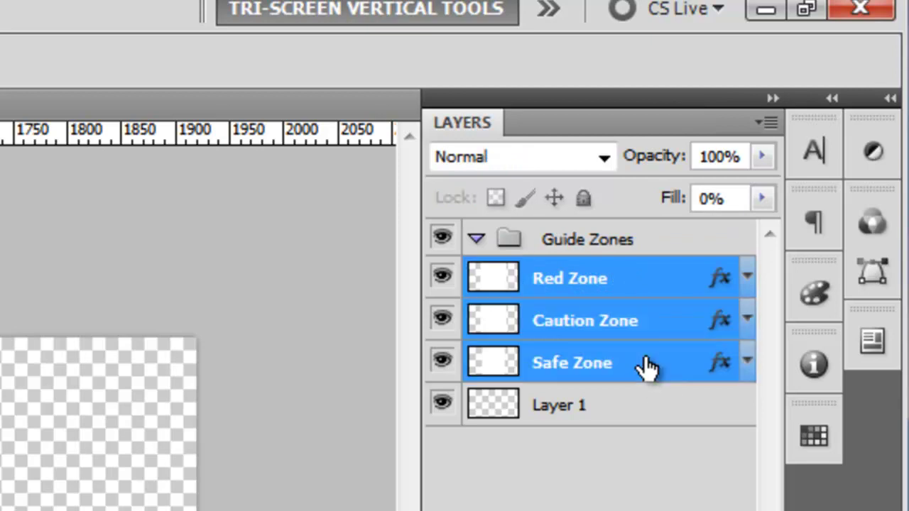
{"action": "left_click_drag", "start_coordinate": [653, 284], "coordinate": [625, 245]}
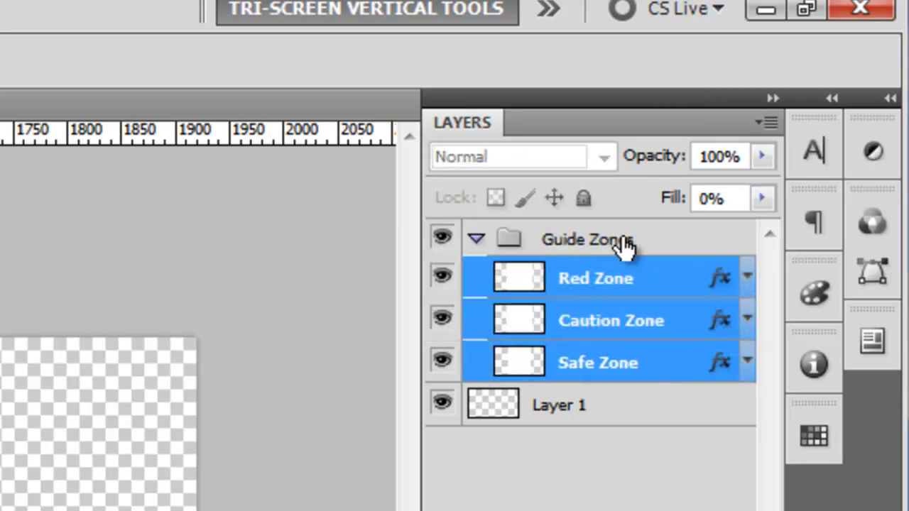
{"action": "left_click", "coordinate": [476, 242]}
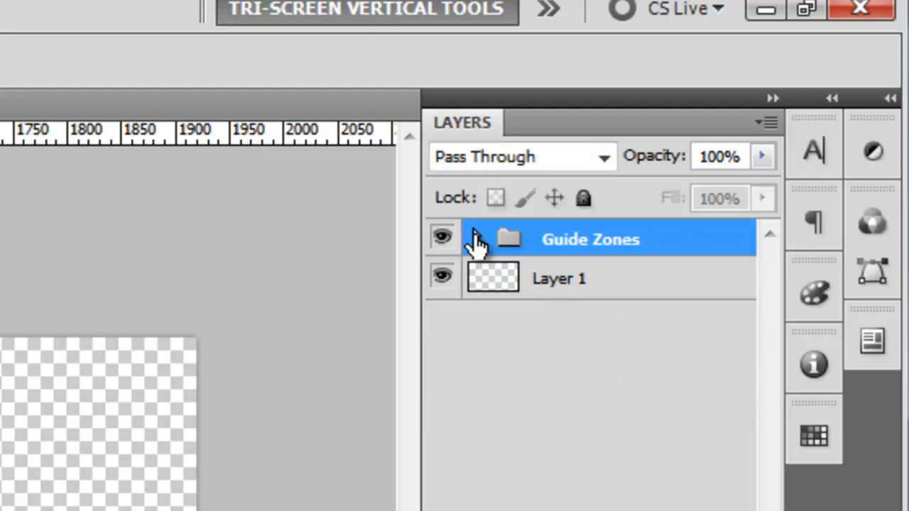
- Rename Layer 1 to Background and deselect all layers
{"action": "left_click", "coordinate": [659, 297]}
{"action": "double_click", "coordinate": [559, 278]}
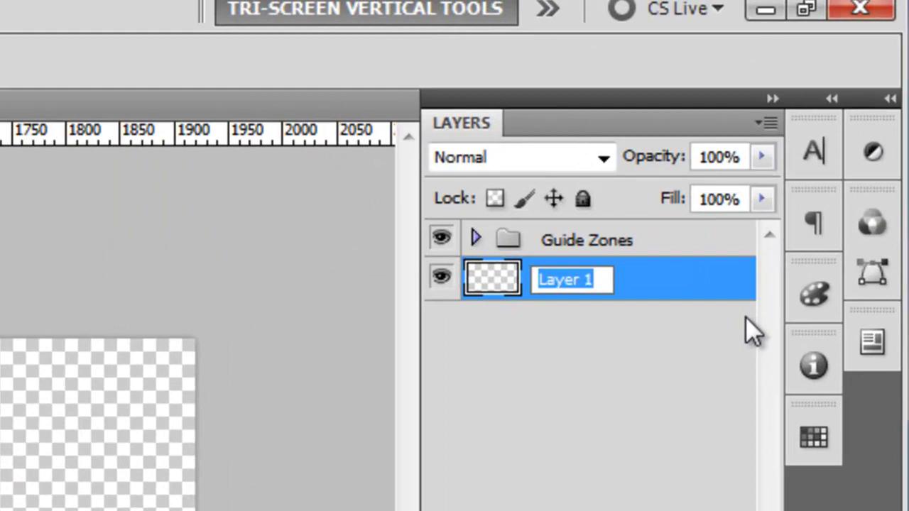
{"action": "type", "text": "Background"}
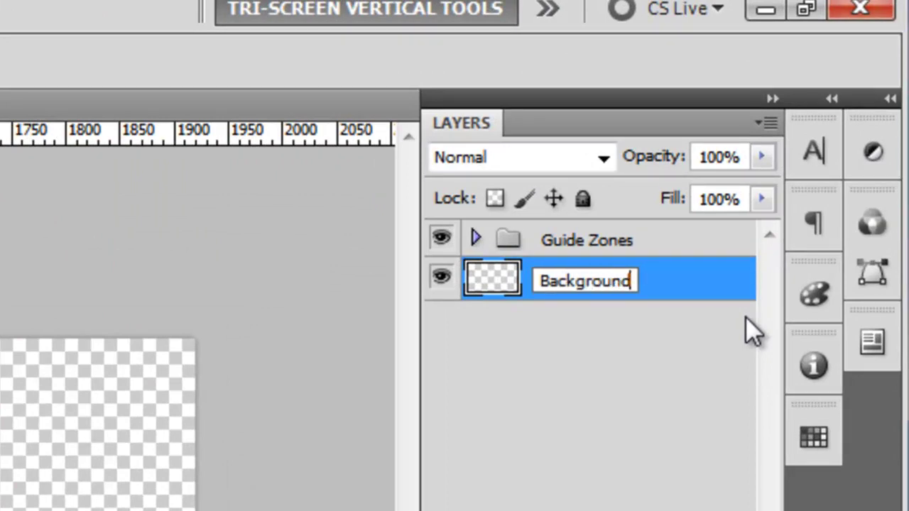
{"action": "left_click", "coordinate": [653, 500]}
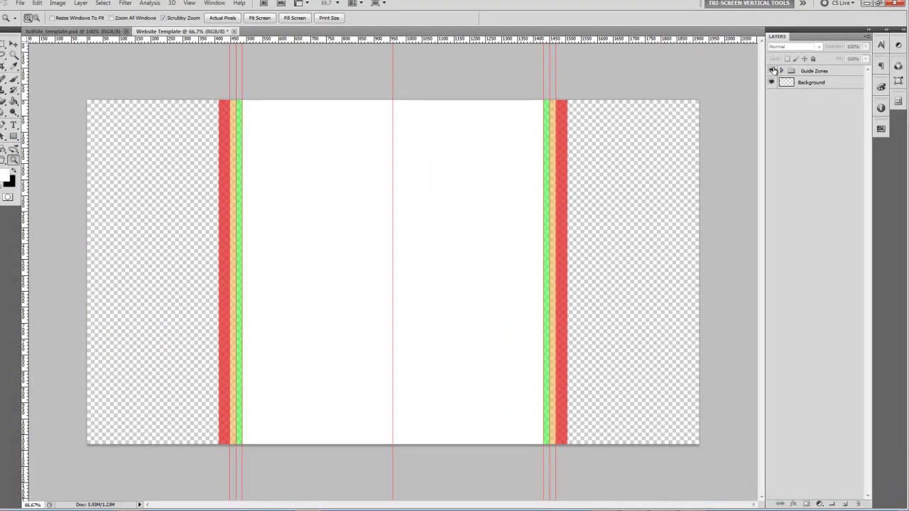
- Hide and reshow the Guide Zones group, and turn off the display of the guides
{"action": "left_click", "coordinate": [773, 71]}
{"action": "left_click", "coordinate": [772, 71]}
{"action": "left_click", "coordinate": [190, 4]}
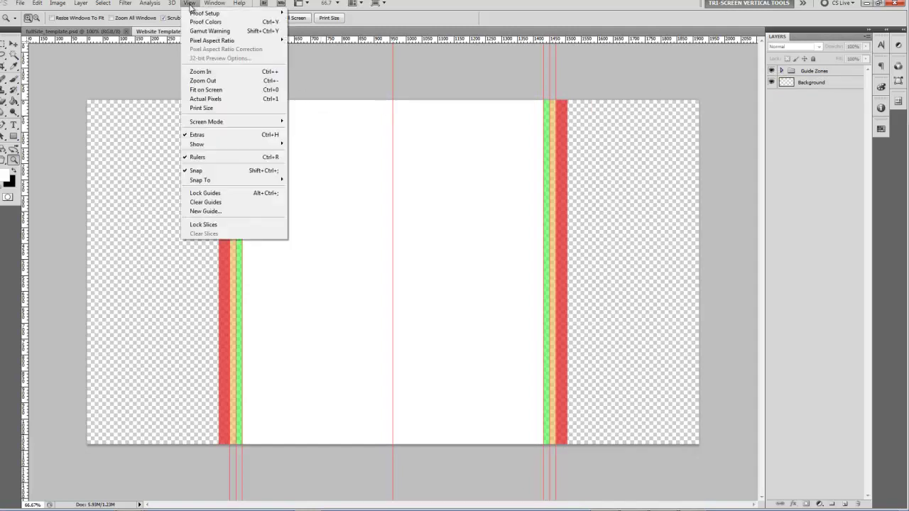
{"action": "mouse_move", "coordinate": [216, 146]}
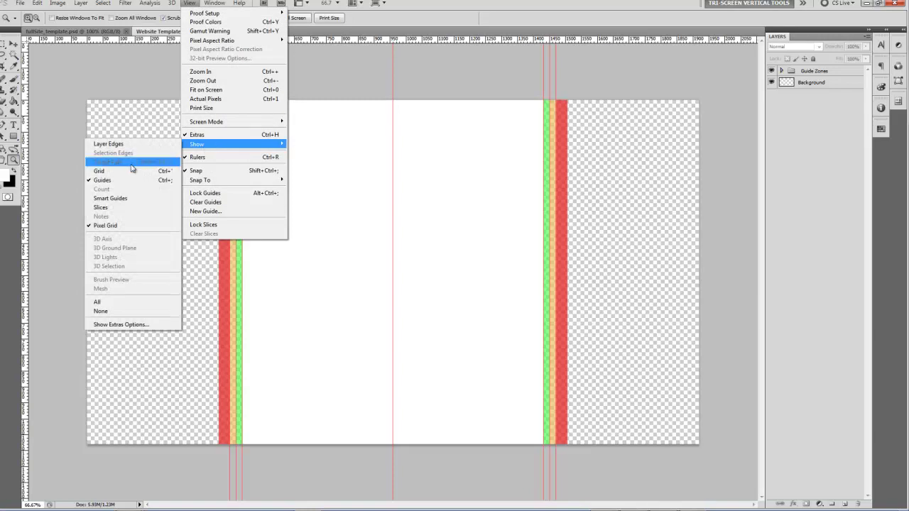
{"action": "left_click", "coordinate": [119, 183]}
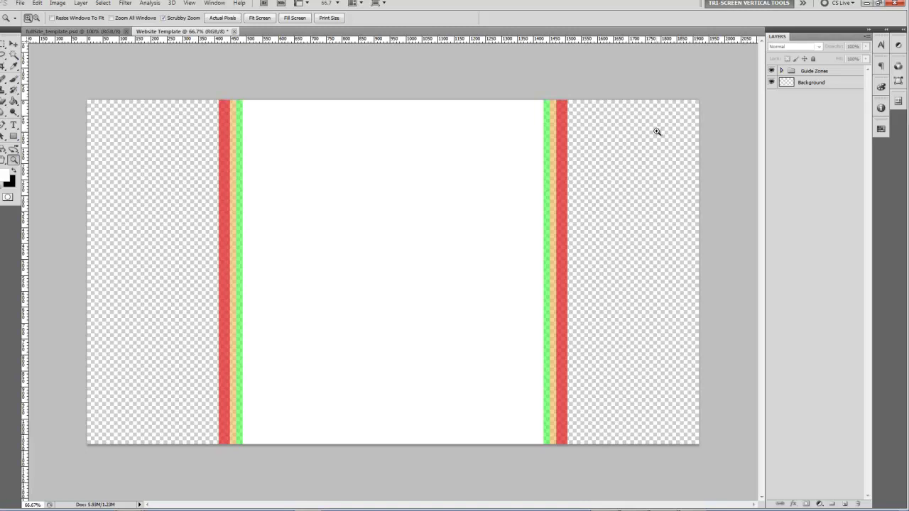
- Expand the Guide Zones group and set the Safe Zone layer's fill to 0%
{"action": "left_click", "coordinate": [781, 71]}
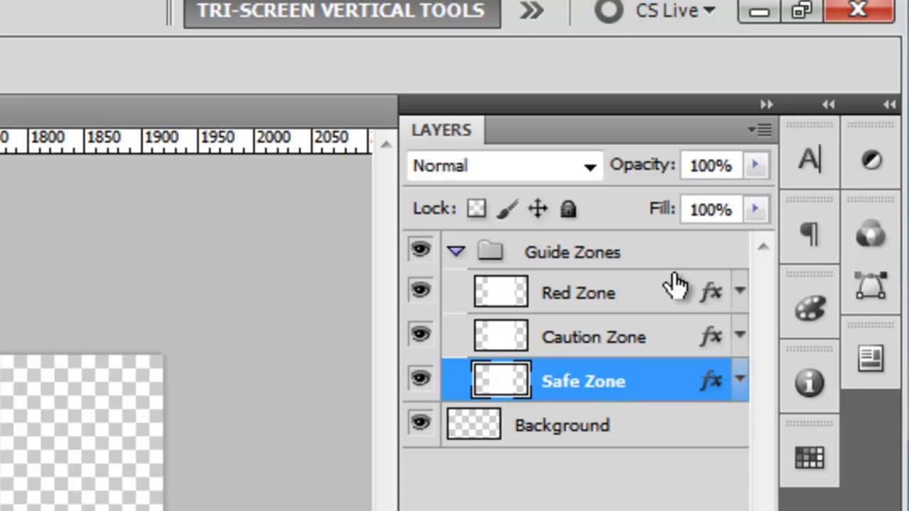
{"action": "left_click", "coordinate": [756, 210]}
{"action": "left_click_drag", "start_coordinate": [754, 246], "coordinate": [471, 280]}
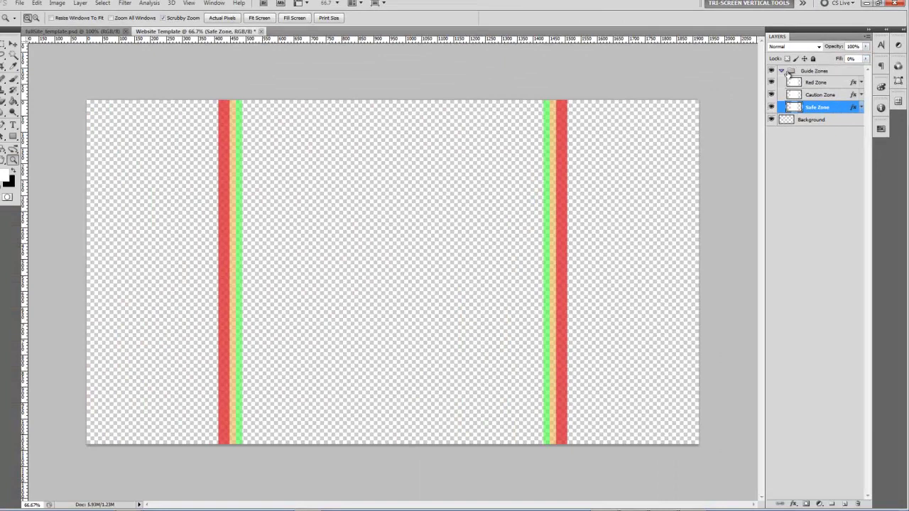
- Collapse the Guide Zones group, view the fullSite_template.psd document and return to the Website Template document
{"action": "left_click", "coordinate": [788, 72]}
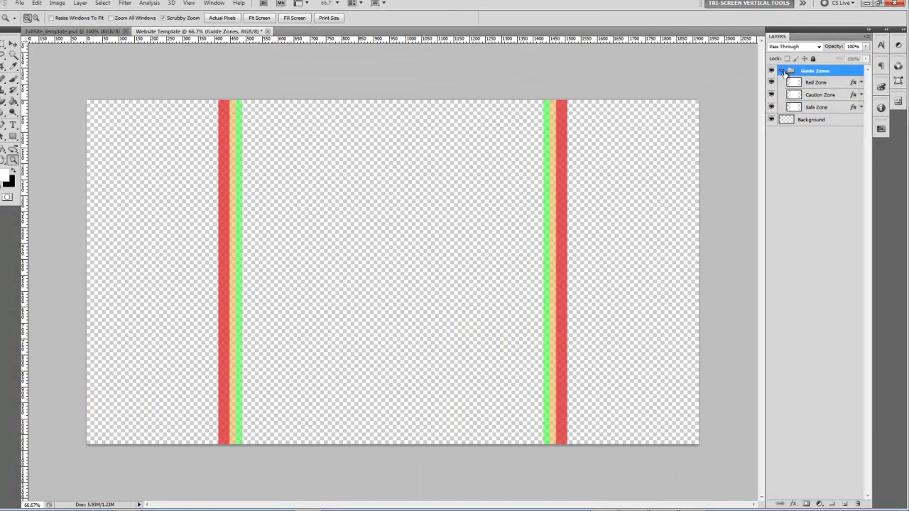
{"action": "left_click", "coordinate": [782, 71]}
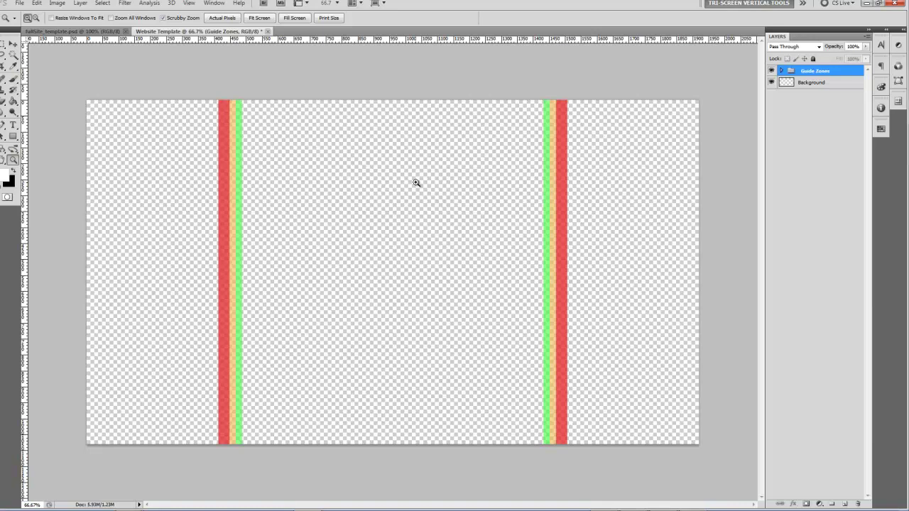
{"action": "left_click", "coordinate": [69, 32]}
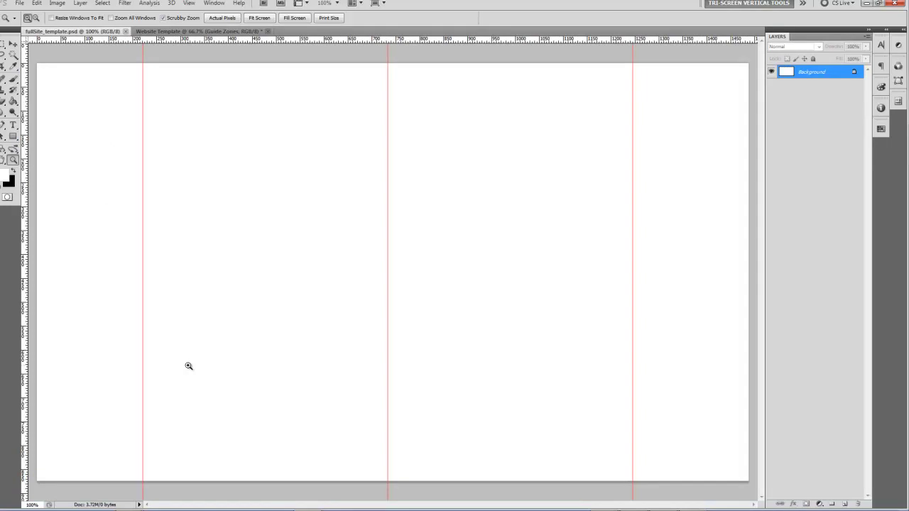
{"action": "left_click", "coordinate": [199, 31]}
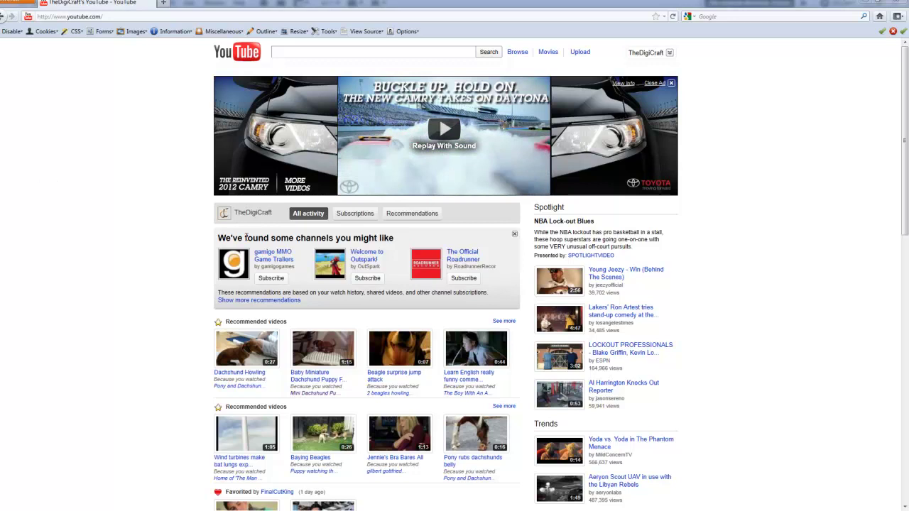
- Switch to the YouTube home page in the browser, return to Photoshop and paste the screen capture into a new 5760 by 1611 px Clipboard-preset document
{"action": "key", "text": "alt+Tab"}
{"action": "key", "text": "alt+Tab"}
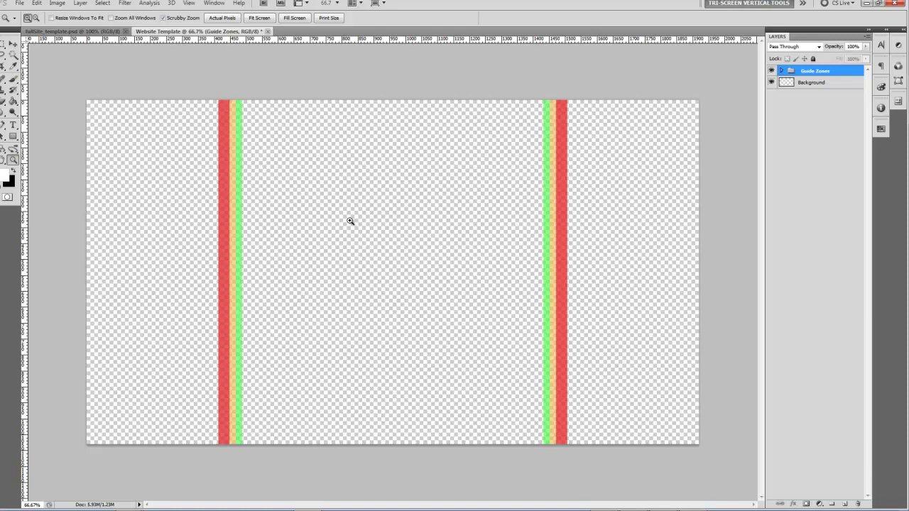
{"action": "key", "text": "ctrl+n"}
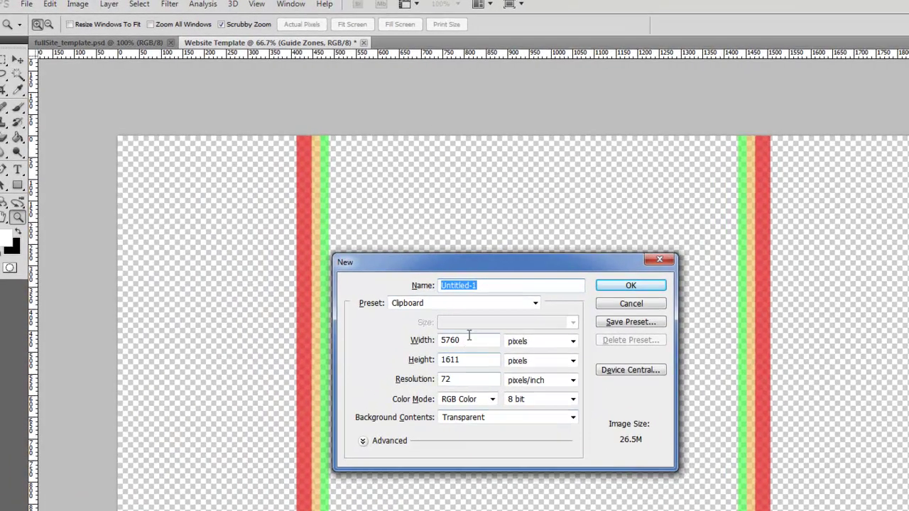
{"action": "double_click", "coordinate": [382, 275]}
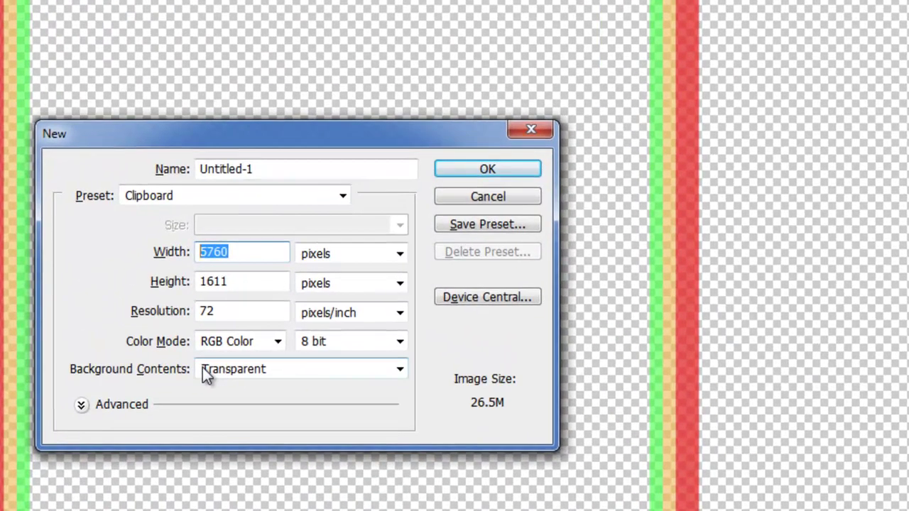
{"action": "left_click", "coordinate": [502, 171]}
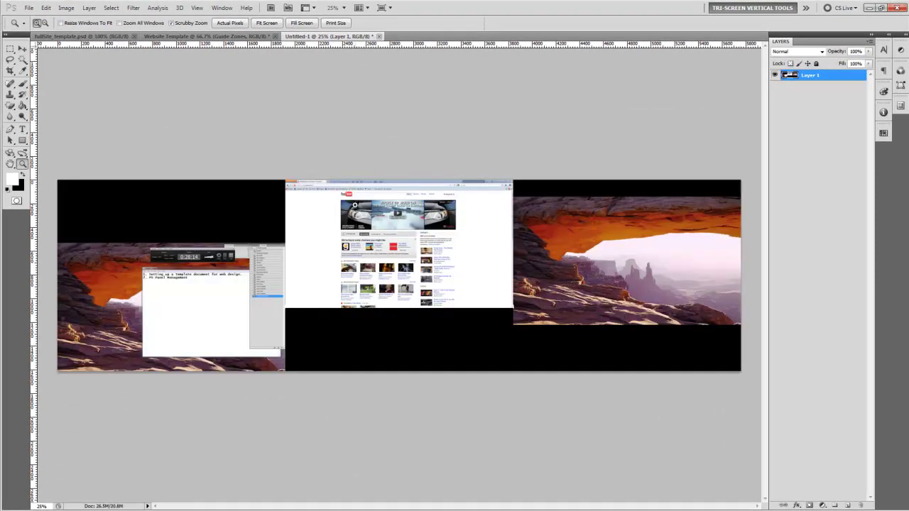
- Crop the screen capture to the YouTube browser window and select the web page area below the browser toolbars
{"action": "key", "text": "c"}
{"action": "left_click_drag", "start_coordinate": [321, 180], "coordinate": [462, 311]}
{"action": "key", "text": "Return"}
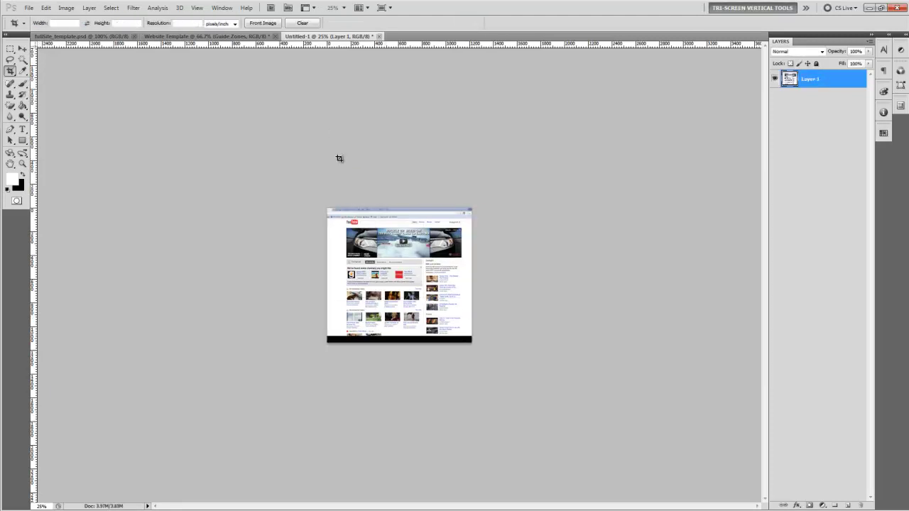
{"action": "double_click", "coordinate": [22, 163]}
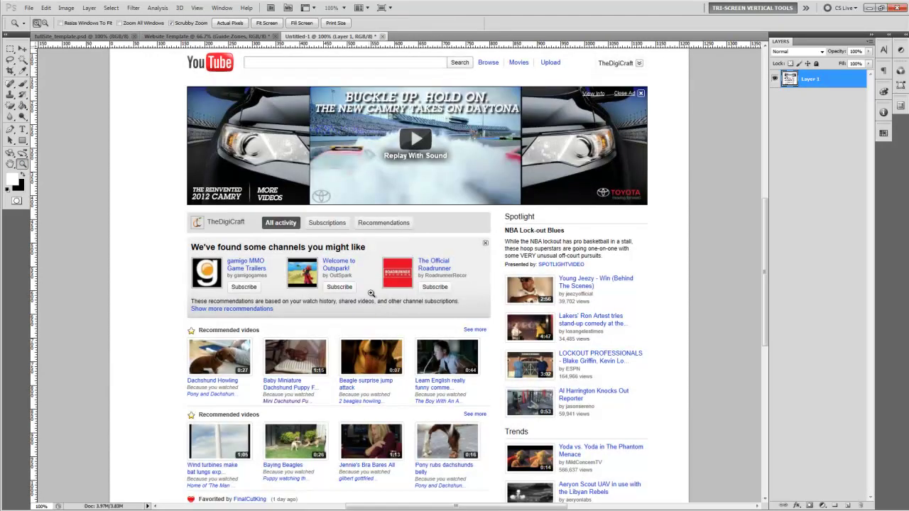
{"action": "left_click", "coordinate": [414, 286], "text": "alt"}
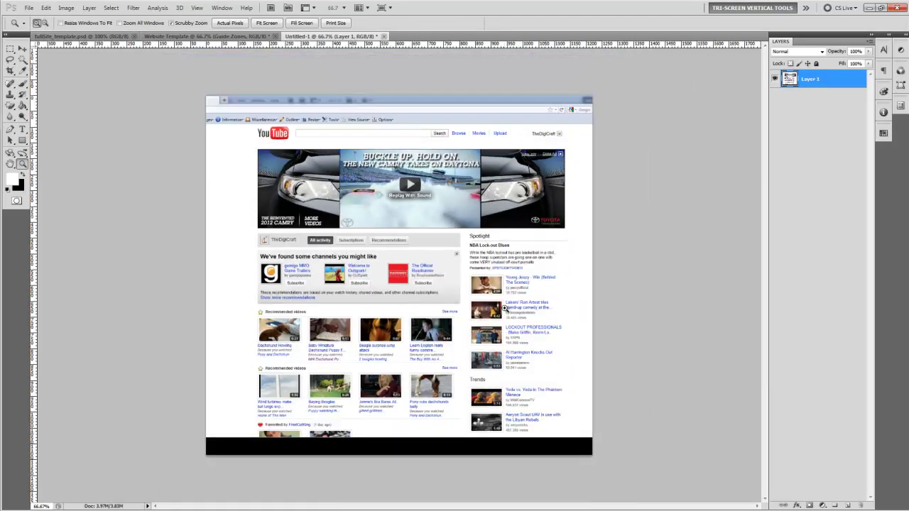
{"action": "key", "text": "m"}
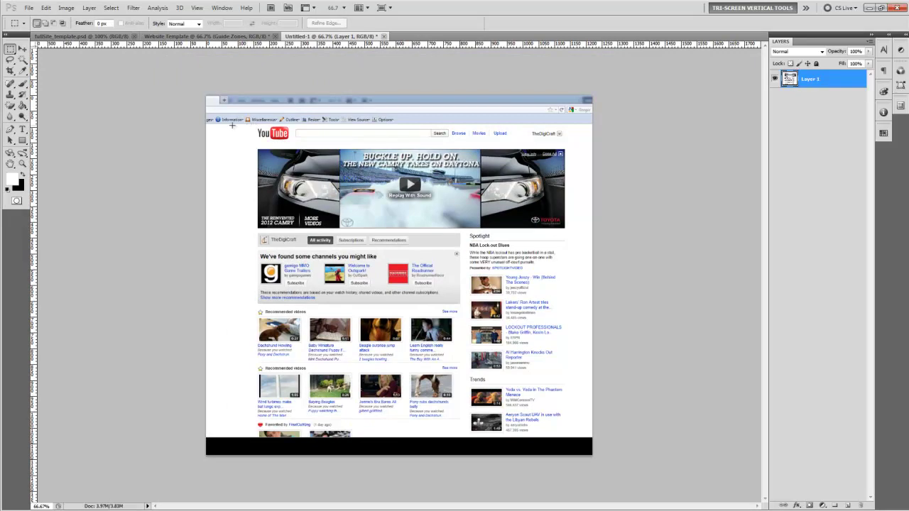
{"action": "left_click_drag", "start_coordinate": [450, 213], "coordinate": [625, 434]}
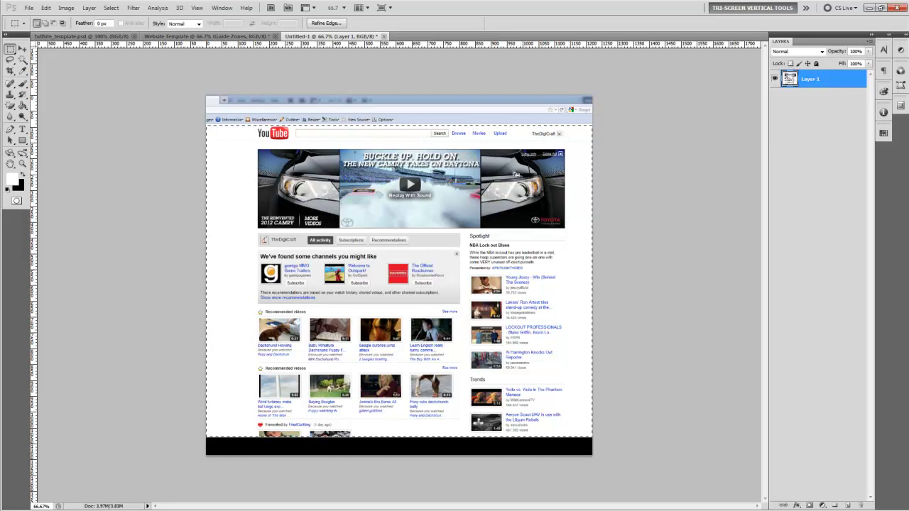
- Paste the copied web page into the Background layer of Website Template and shift it to line up with the guide zones
{"action": "left_click", "coordinate": [181, 37]}
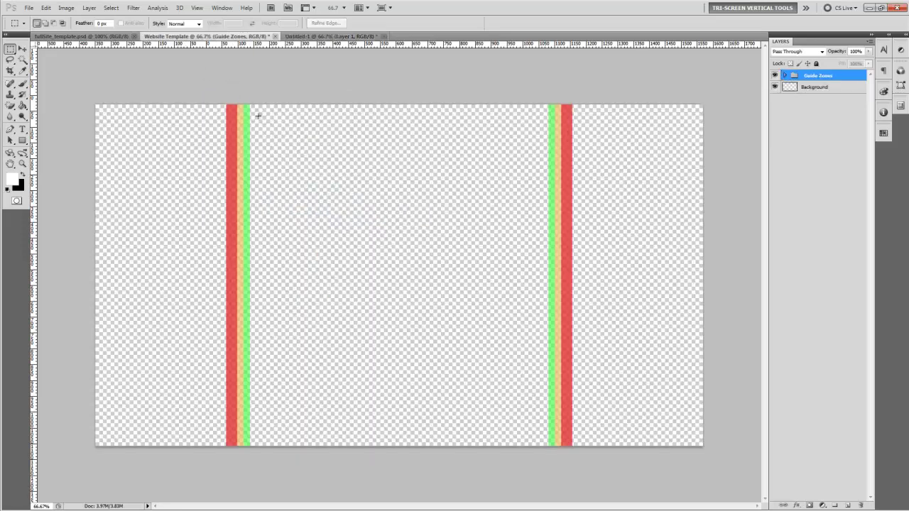
{"action": "left_click", "coordinate": [815, 87]}
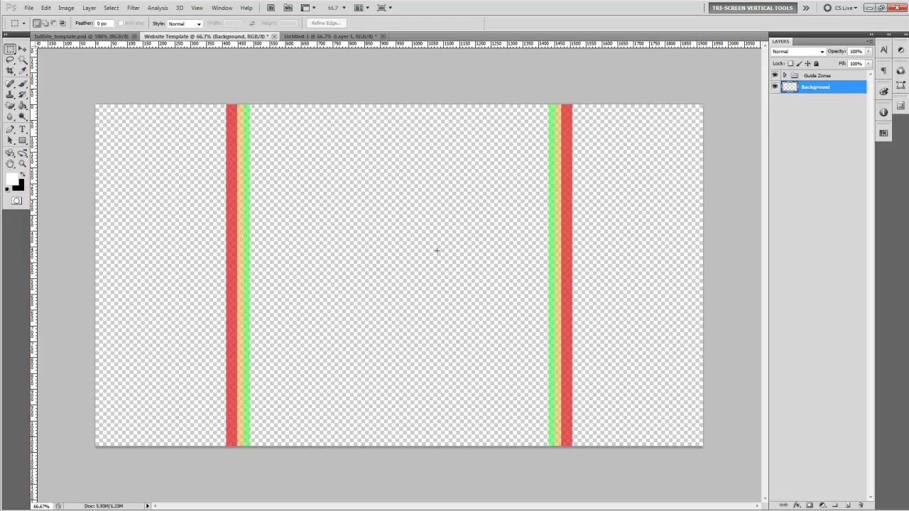
{"action": "key", "text": "ctrl+v"}
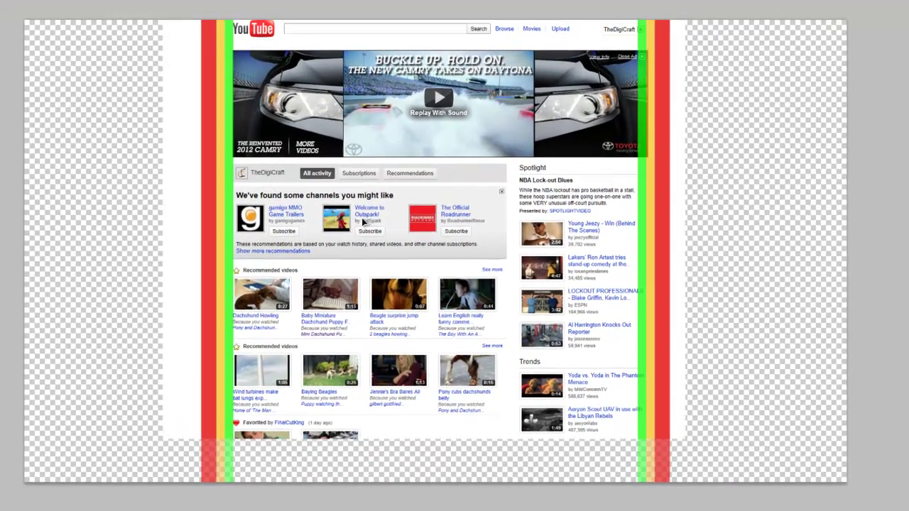
{"action": "left_click_drag", "start_coordinate": [363, 222], "coordinate": [360, 227]}
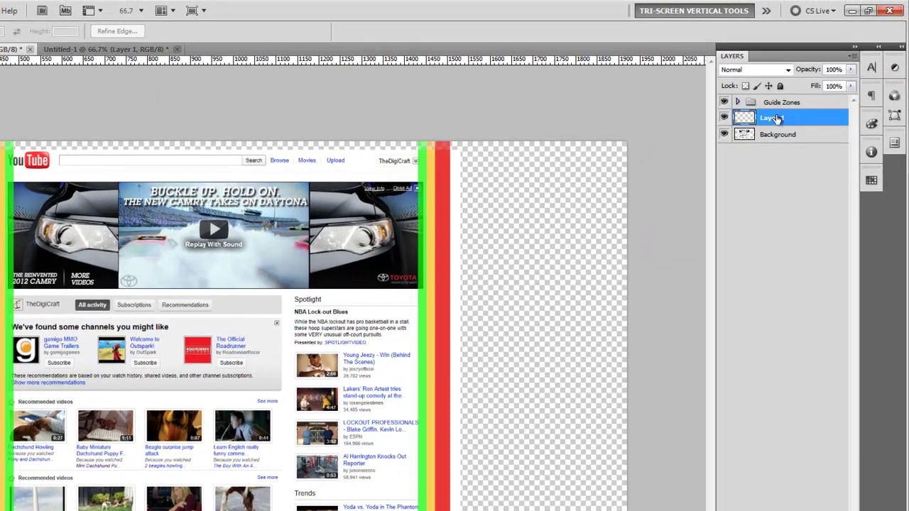
- Move the empty Layer 1 below the Background layer and fill it with white using the Paint Bucket
{"action": "left_click_drag", "start_coordinate": [778, 119], "coordinate": [781, 140]}
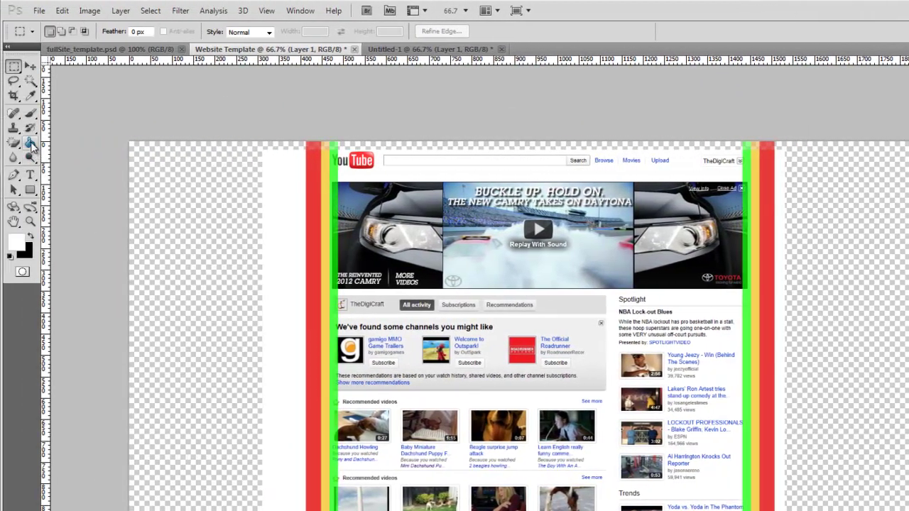
{"action": "left_click", "coordinate": [19, 142]}
{"action": "left_click", "coordinate": [196, 213]}
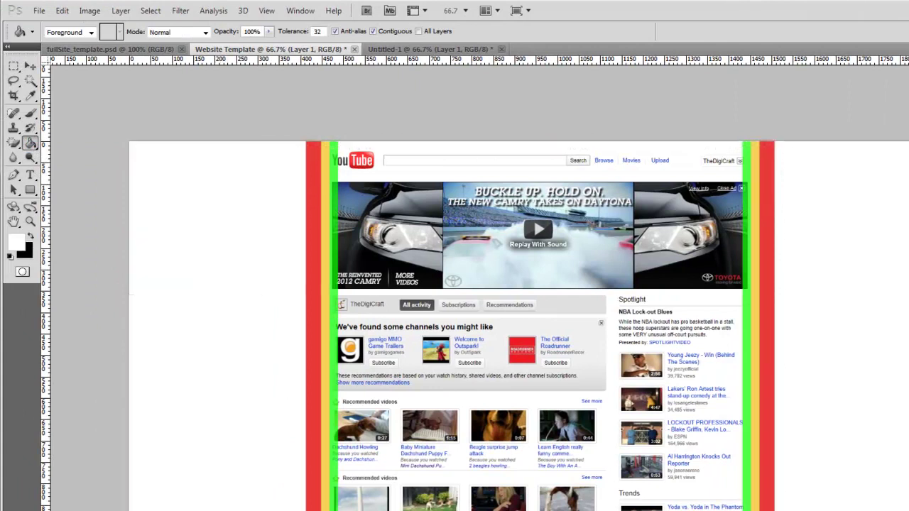